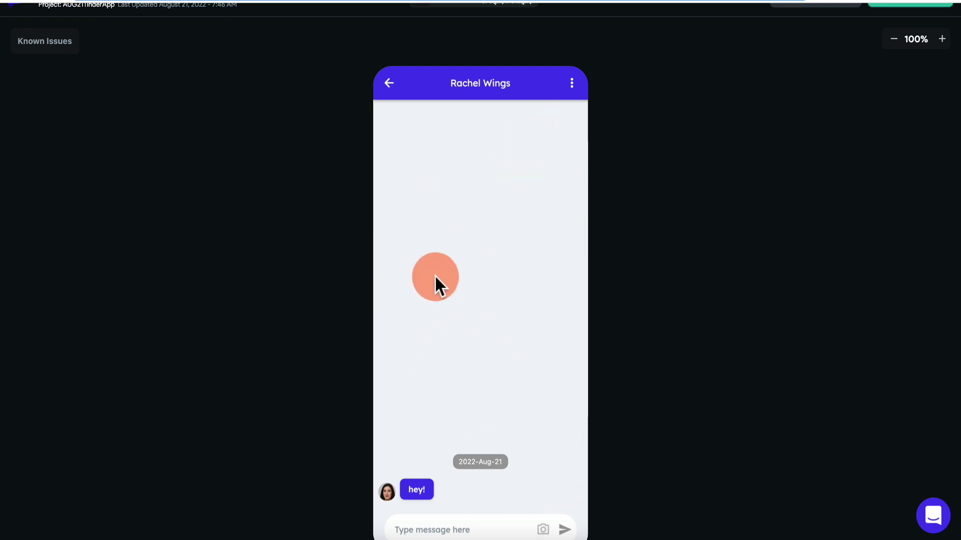
Leave the chat in the preview and go back to the app's home screen.
left_click(394, 89)
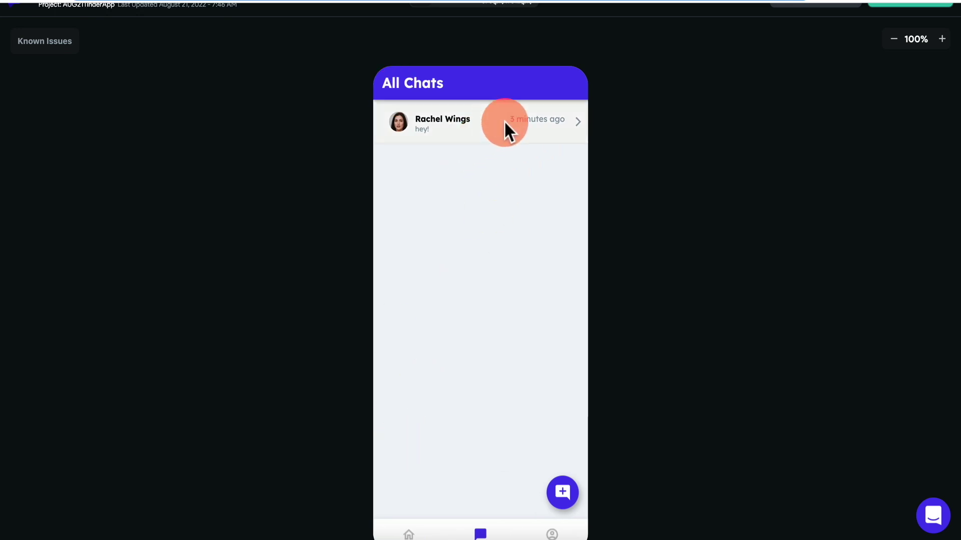
left_click(407, 535)
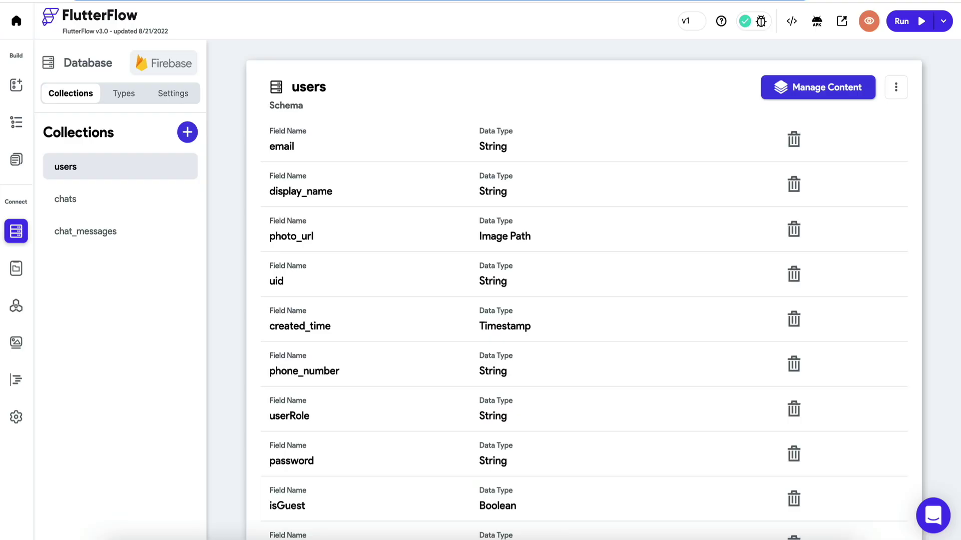
In Mainpage's widget tree, select Column-MainContent and choose Wrap Widget on it.
left_click(22, 92)
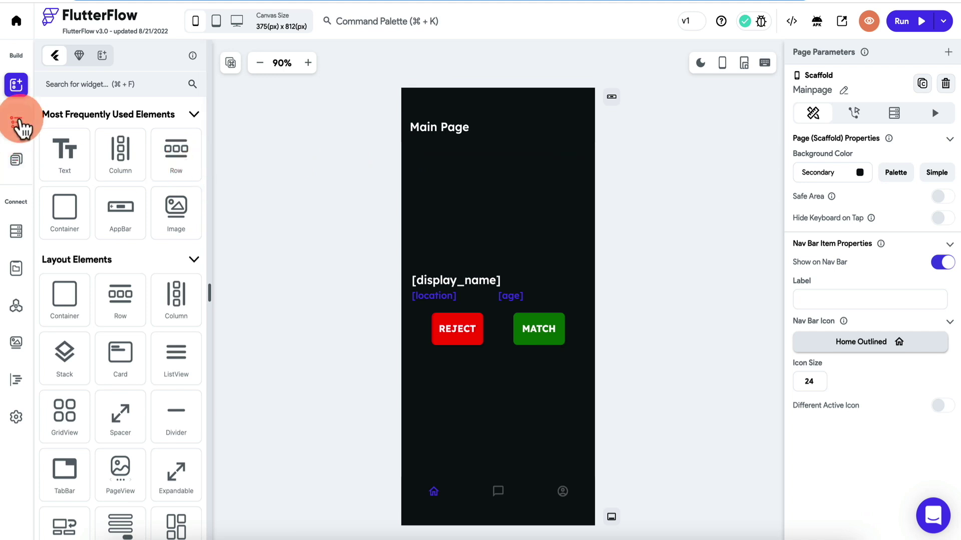
left_click(19, 123)
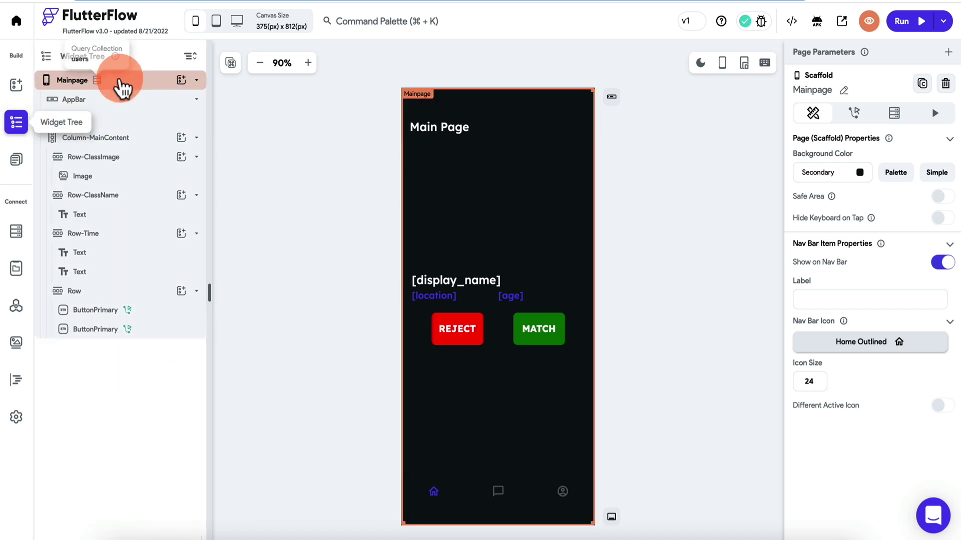
left_click(120, 84)
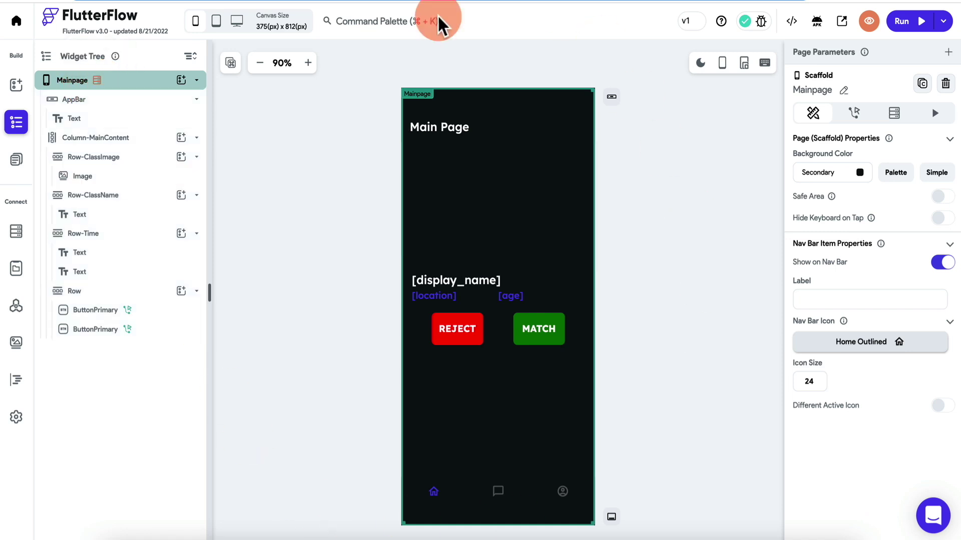
left_click(97, 81)
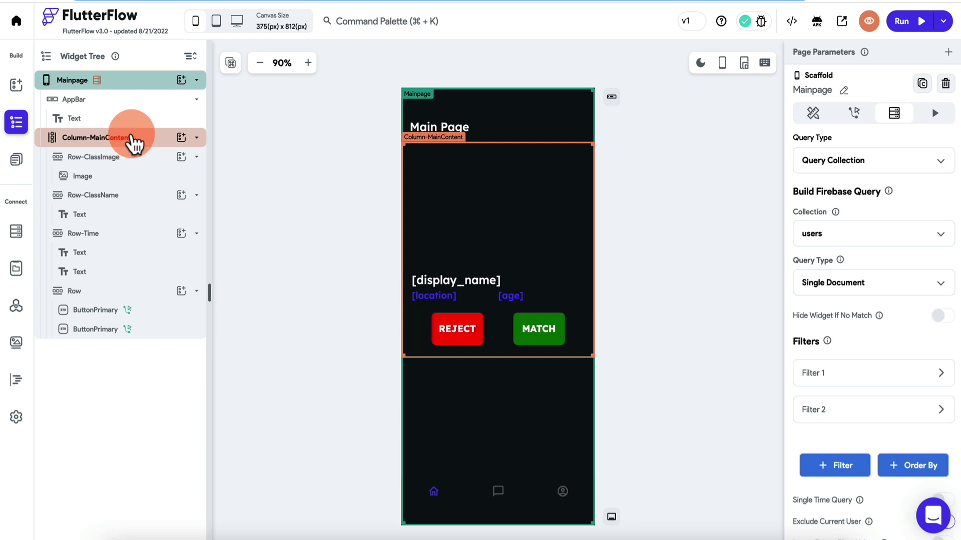
left_click(118, 144)
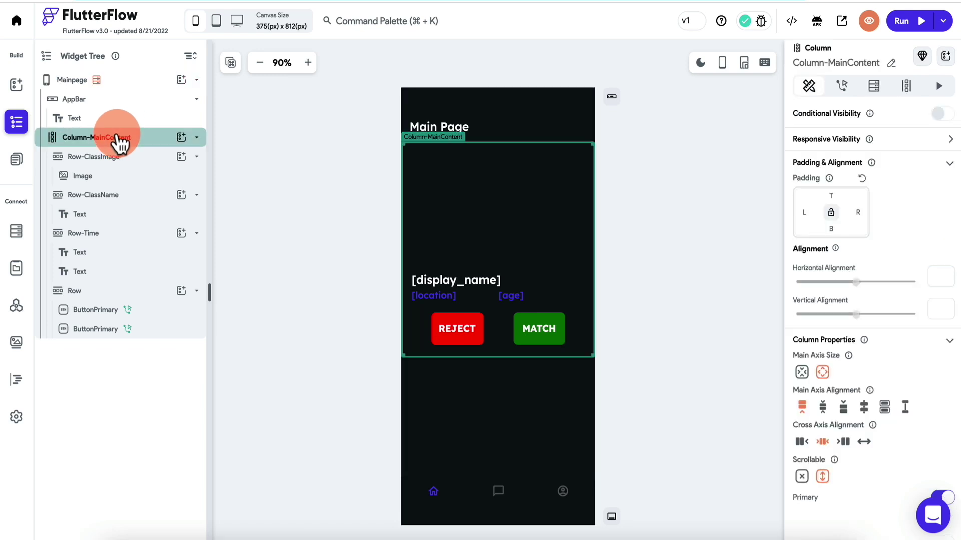
right_click(120, 144)
left_click(163, 225)
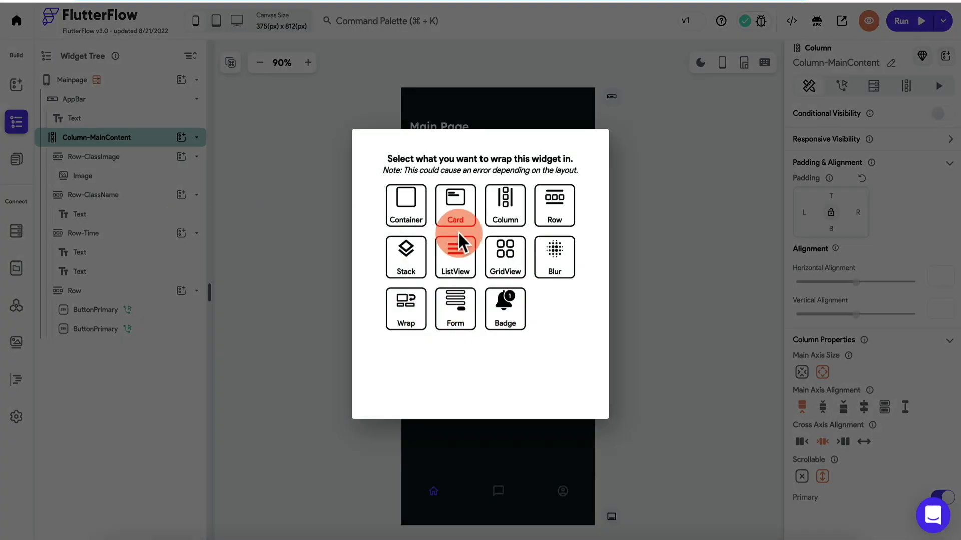
Wrap Column-MainContent in a Stack and add a new Column to the Stack.
left_click(406, 258)
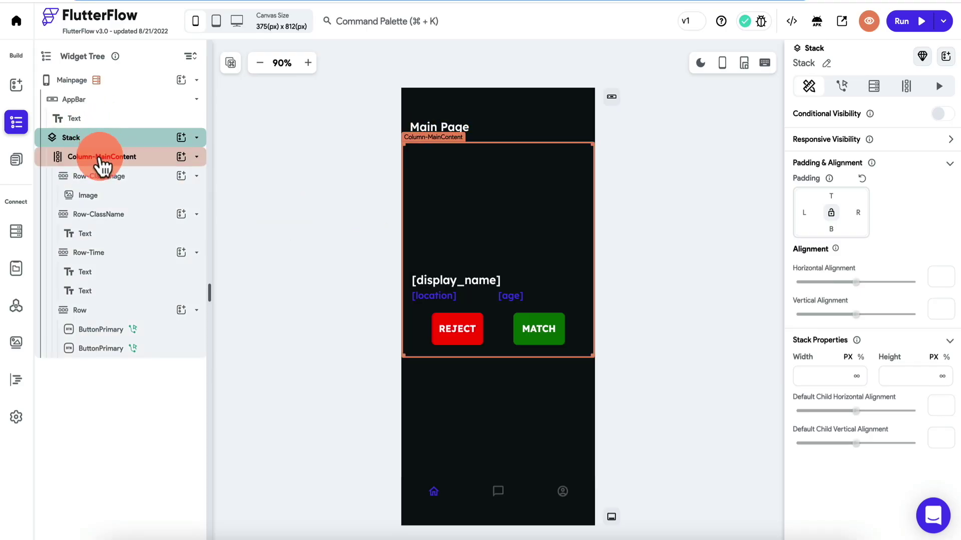
left_click(103, 157)
left_click(118, 138)
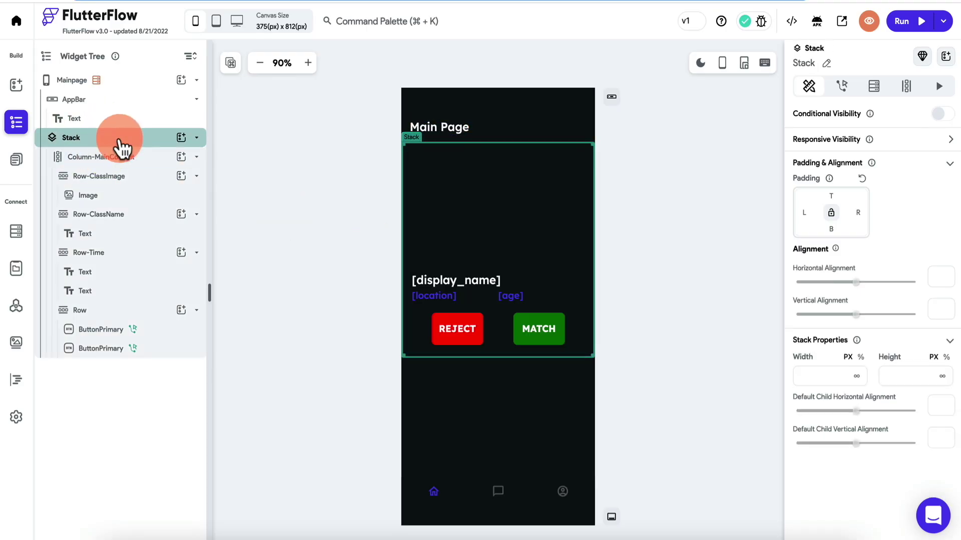
left_click(181, 137)
left_click(103, 178)
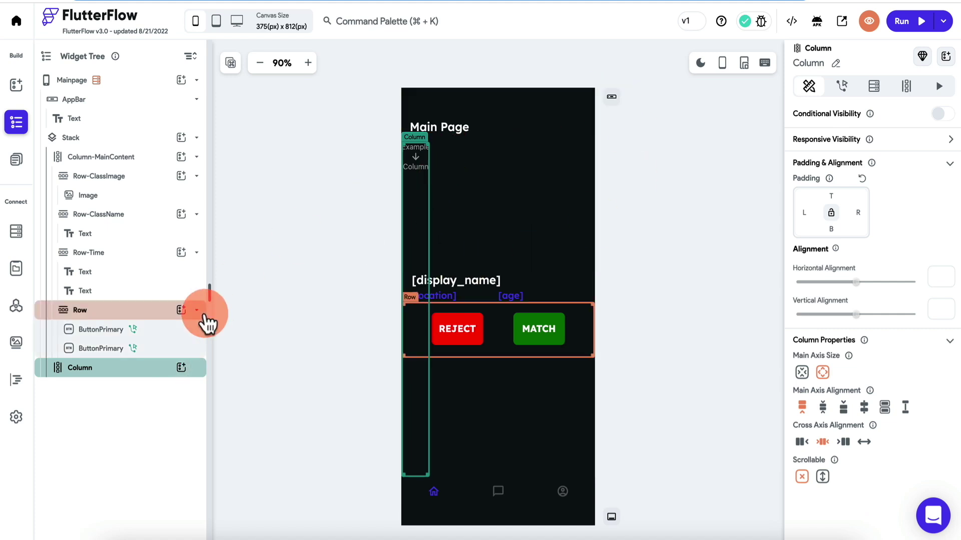
Insert the emptyList component into the new Column and open it for editing.
left_click(181, 368)
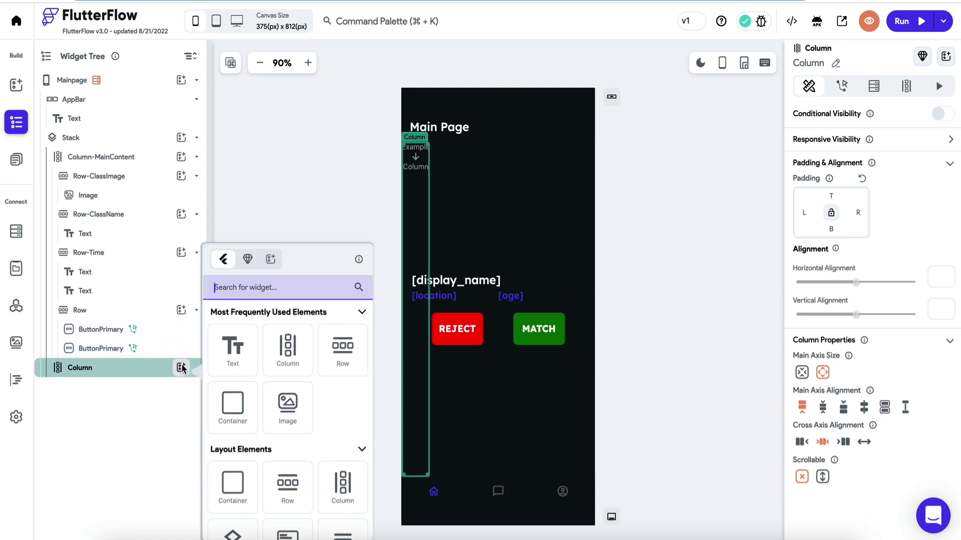
left_click(250, 260)
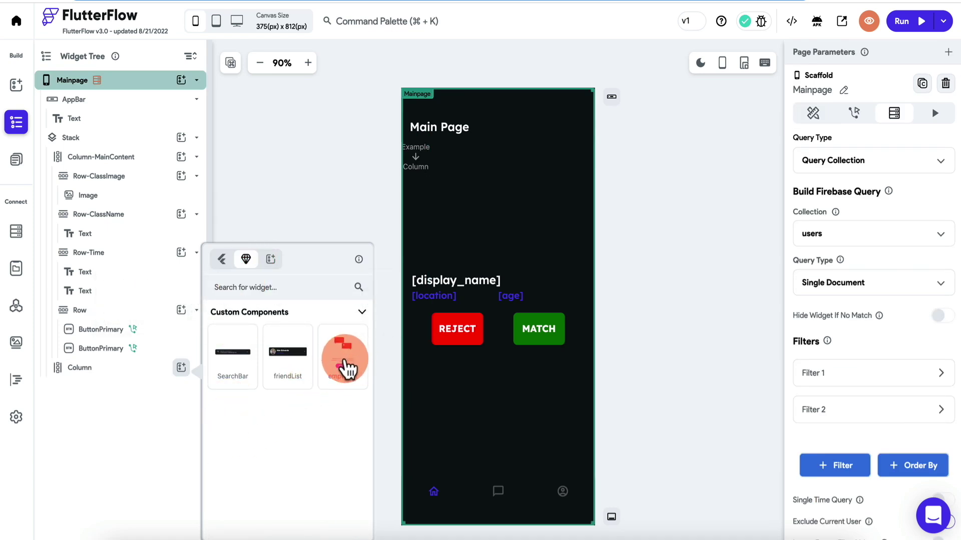
left_click(345, 368)
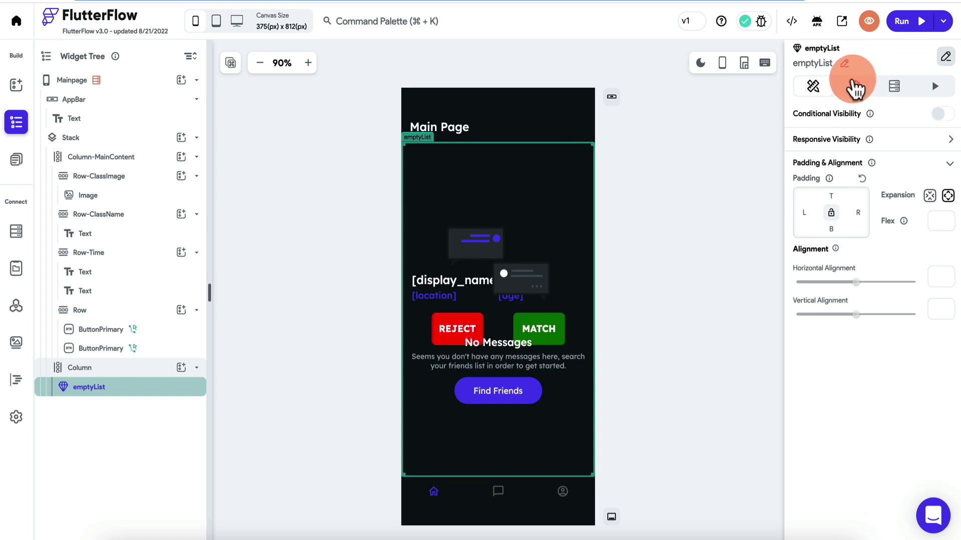
left_click(841, 49)
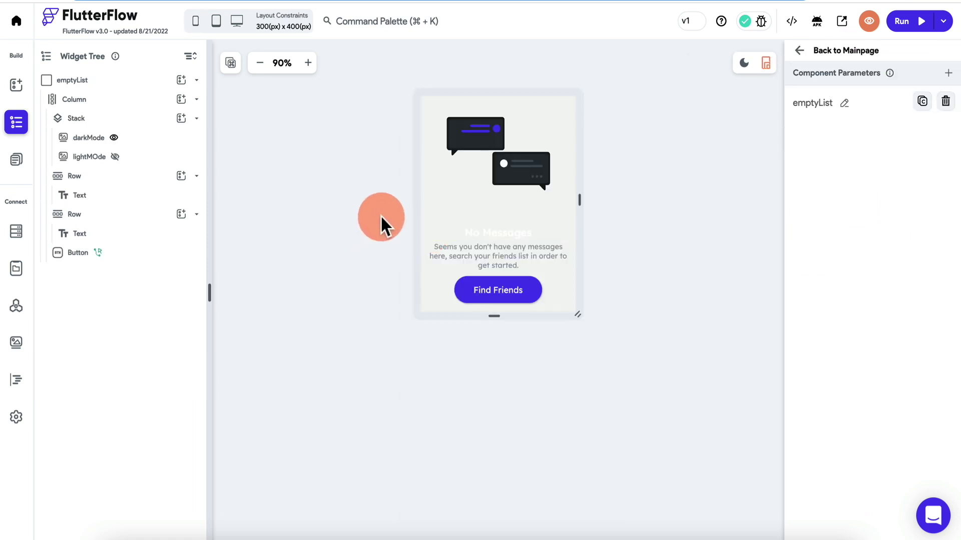
Retitle the heading 'No Matches', reword the description to mention more matches, and delete the Find Friends button.
left_click(496, 232)
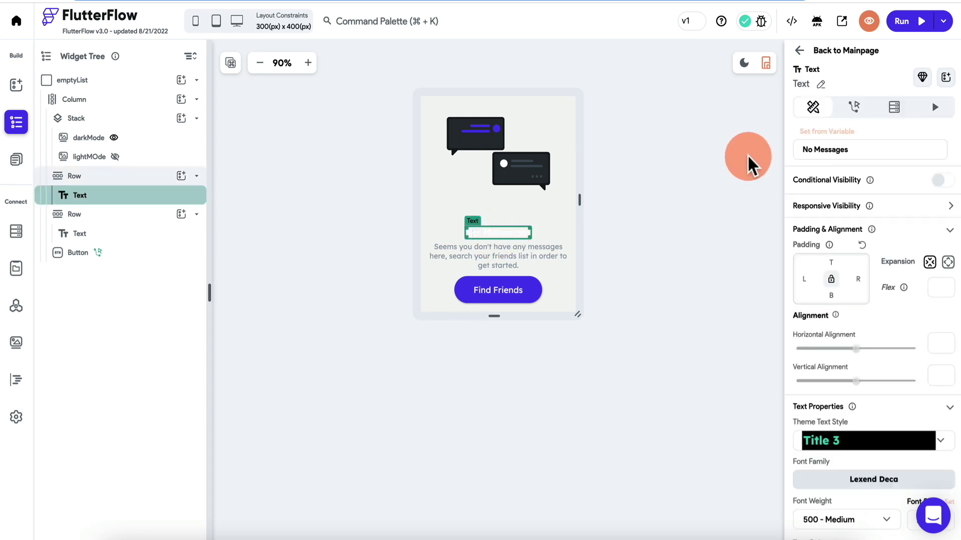
type("M")
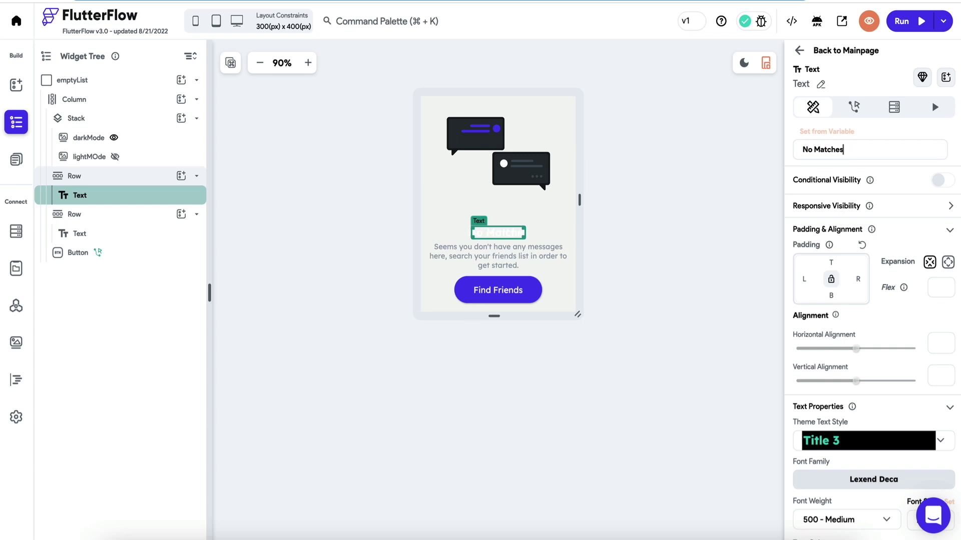
left_click(510, 291)
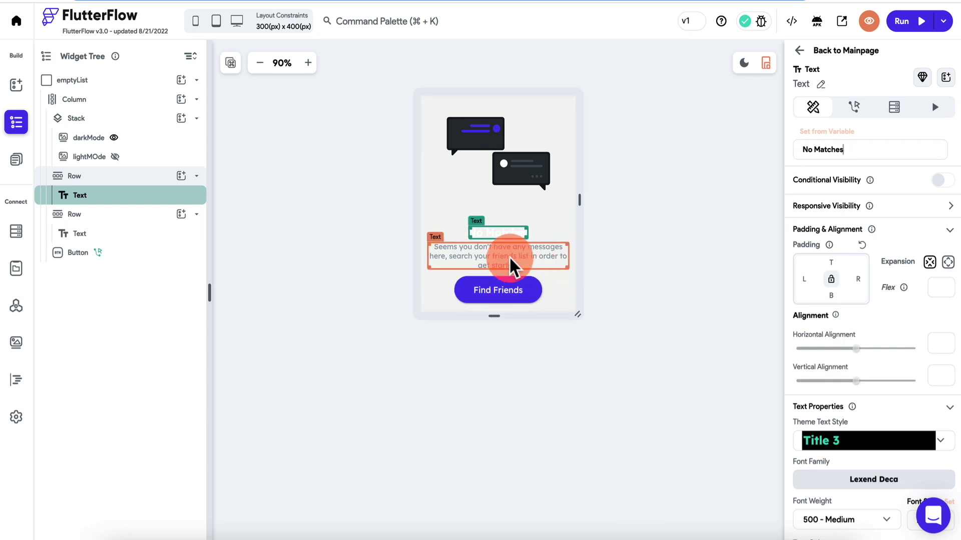
left_click(510, 261)
left_click(912, 145)
double_click(912, 145)
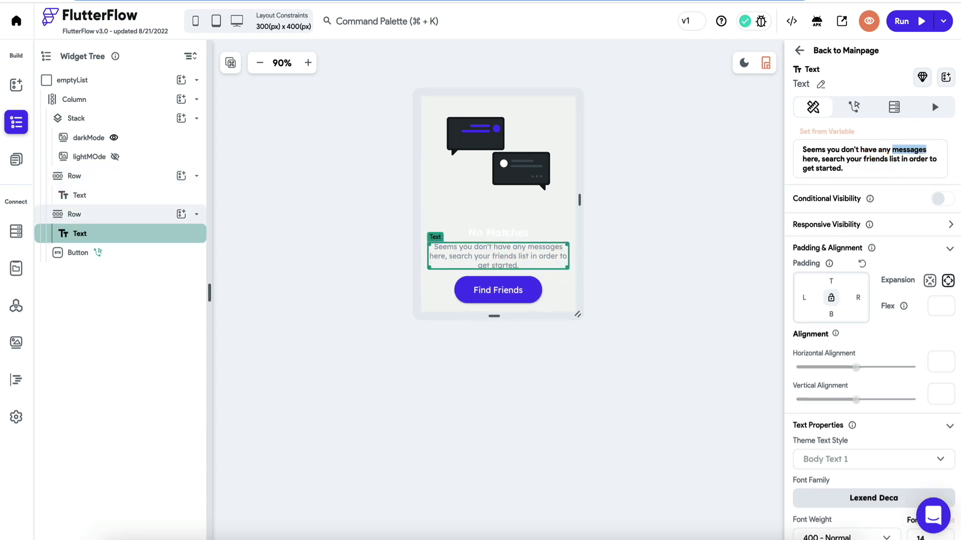
type("more matches")
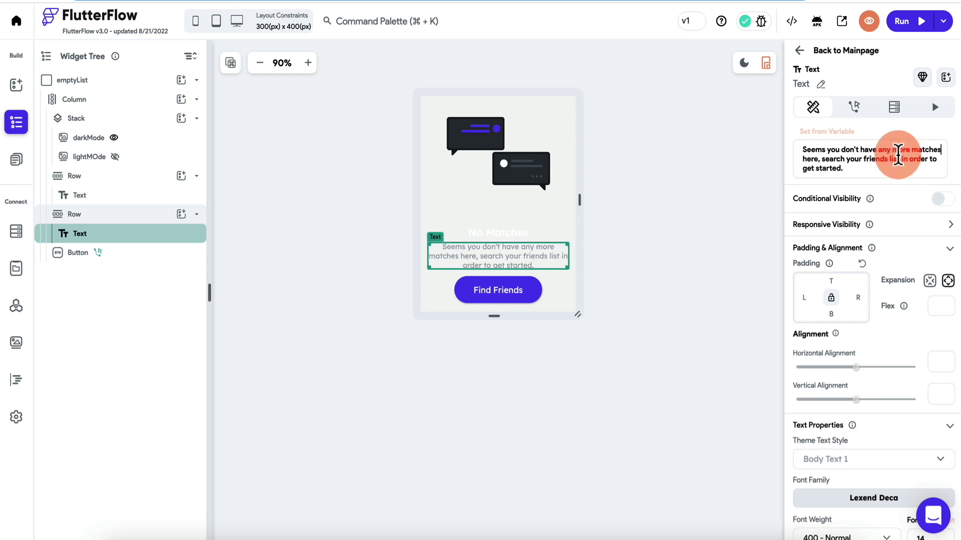
left_click_drag(897, 154, 819, 160)
type("ere, expand your criteria.")
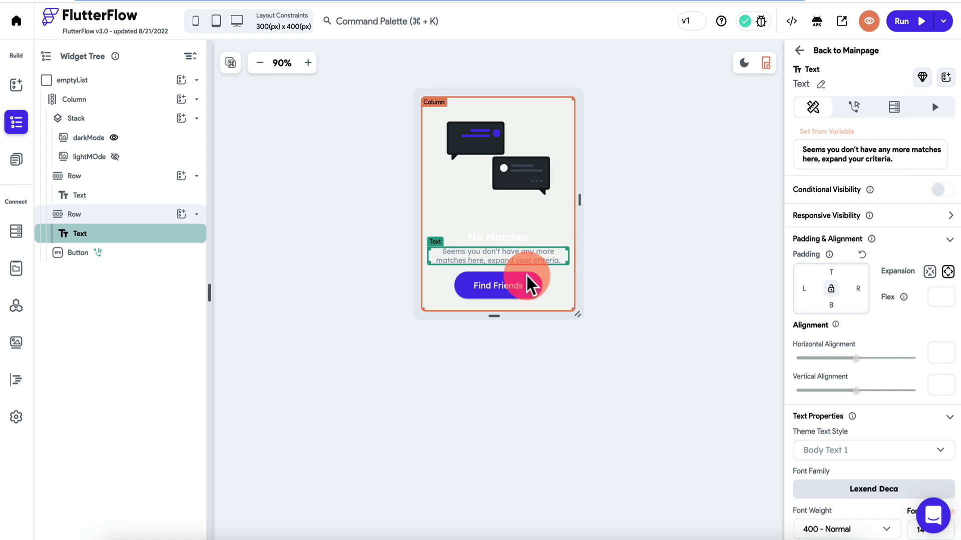
left_click(506, 294)
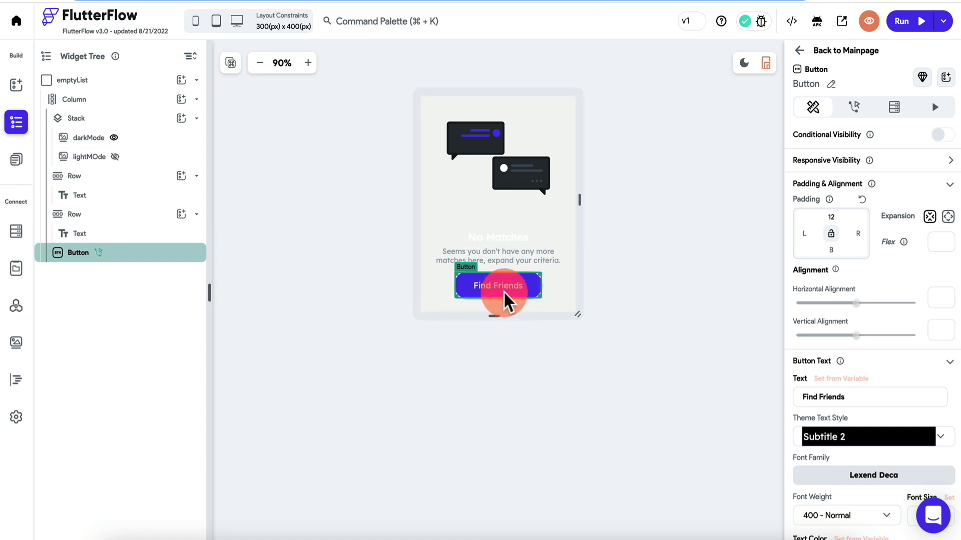
key("Delete")
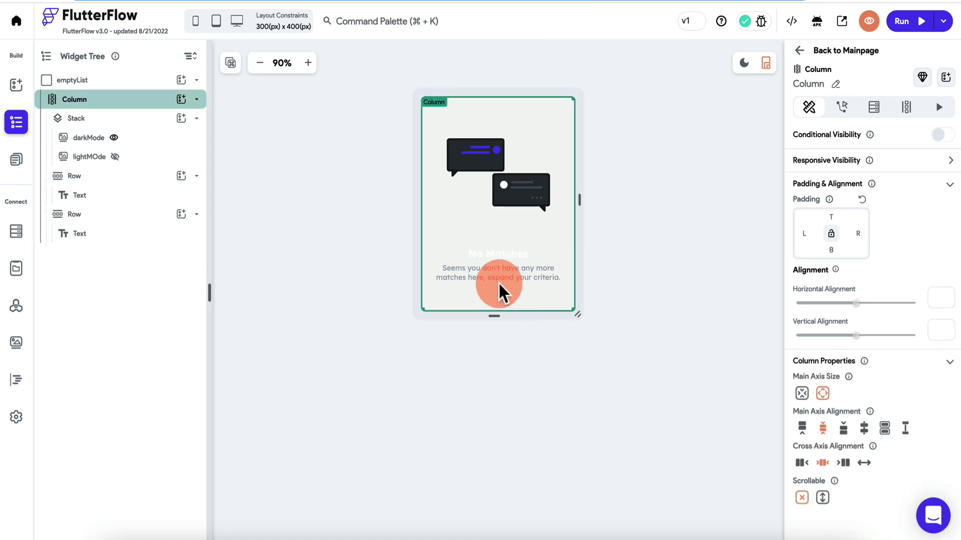
Make the No Matches heading black and the description a darker grey, #626A6F.
left_click(503, 253)
scroll(914, 321, "down", 5)
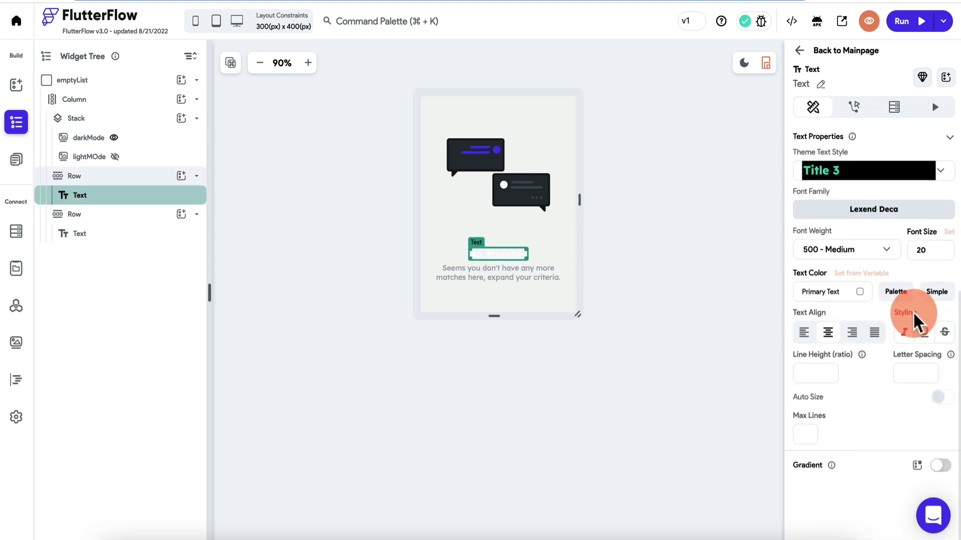
left_click(858, 291)
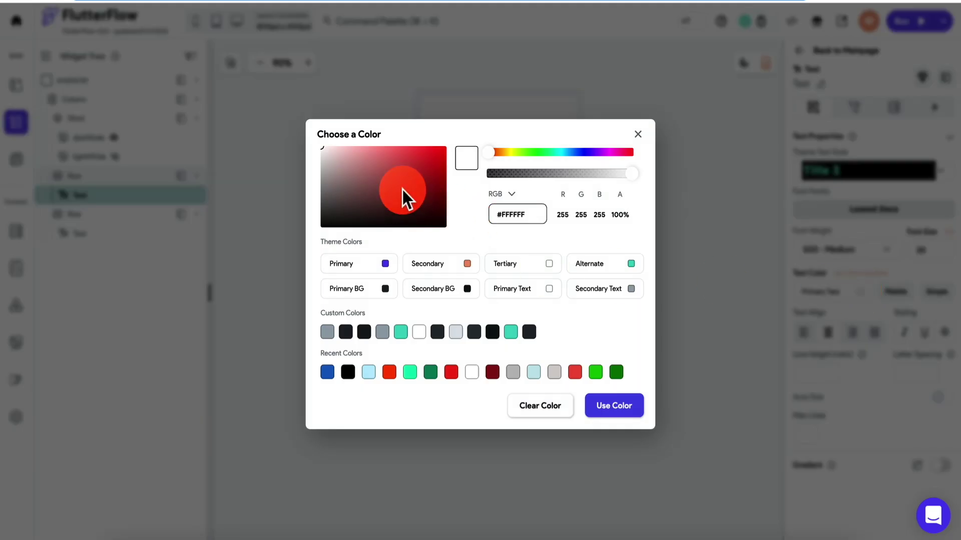
left_click_drag(402, 190, 272, 275)
left_click(601, 423)
left_click(505, 272)
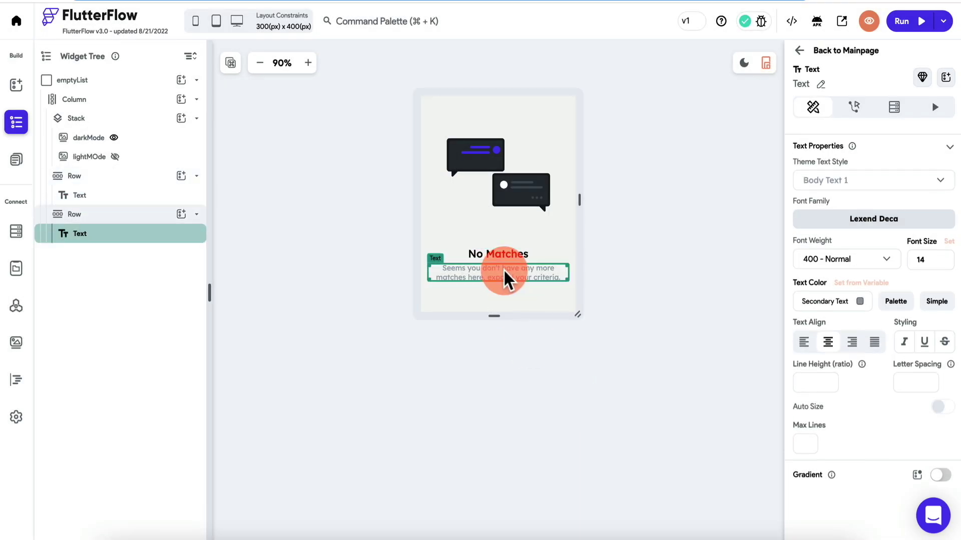
left_click(860, 301)
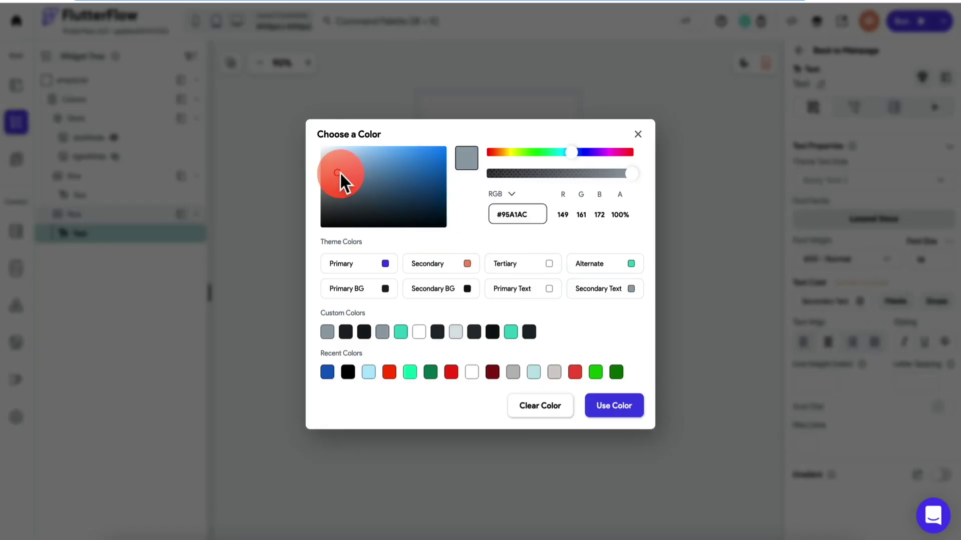
left_click_drag(340, 172, 335, 192)
left_click(609, 406)
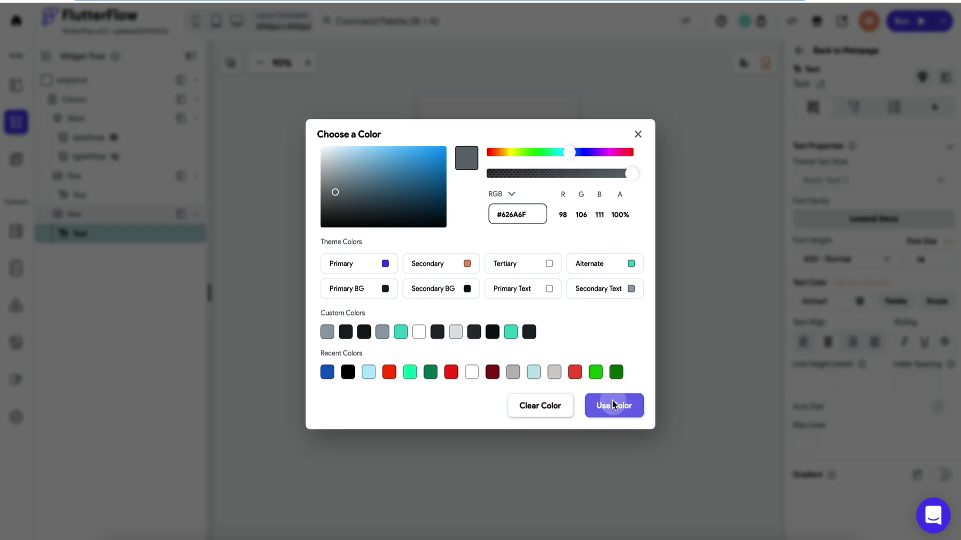
left_click(647, 251)
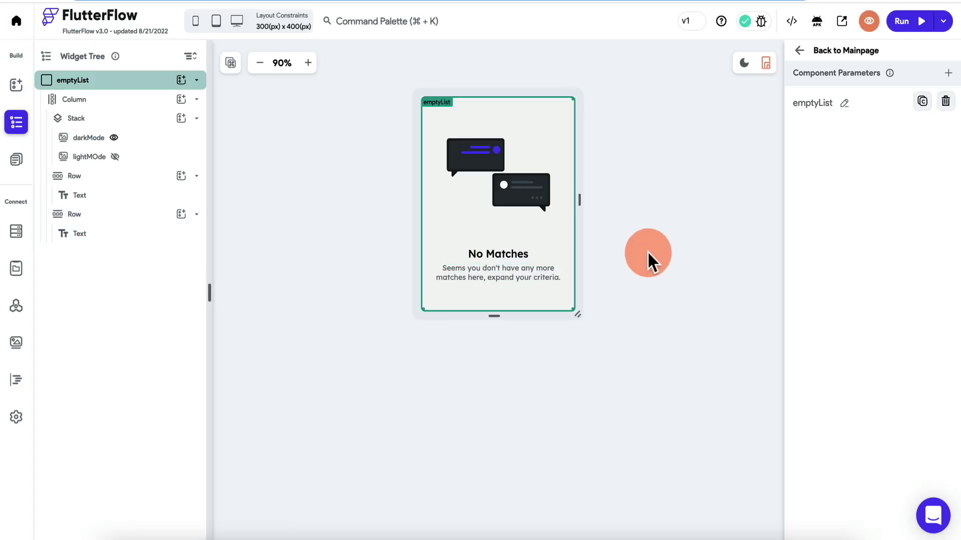
left_click(496, 276)
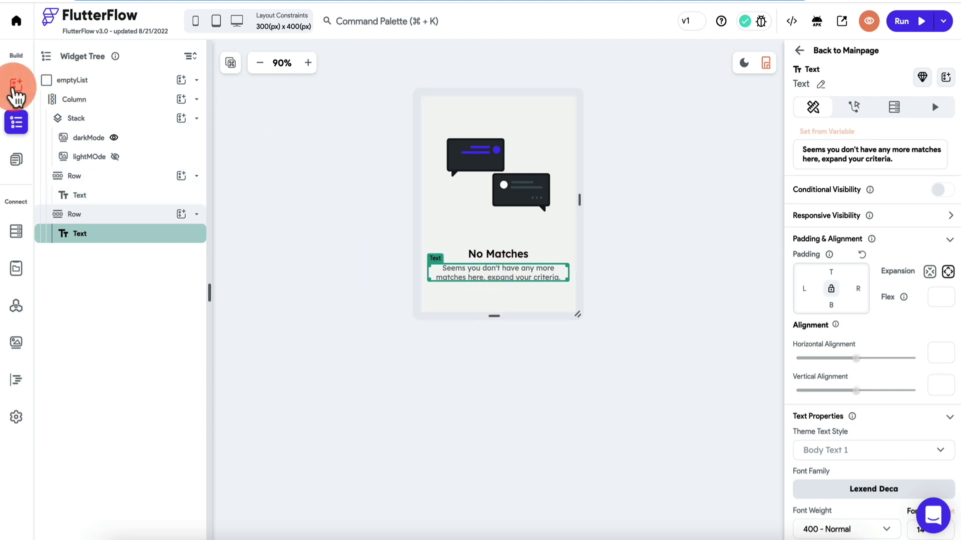
Show Column-MainContent only when the users Document Exists.
left_click(802, 53)
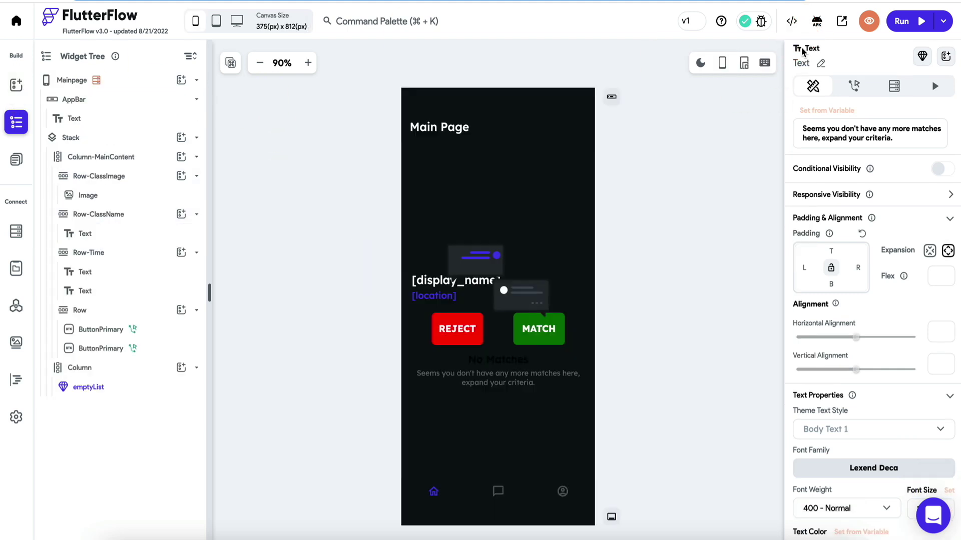
left_click(91, 385)
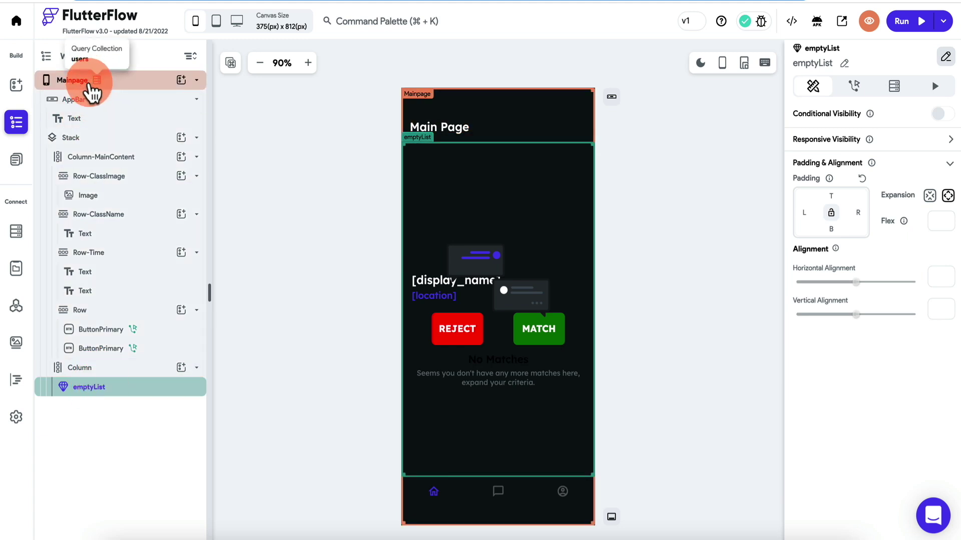
left_click(82, 140)
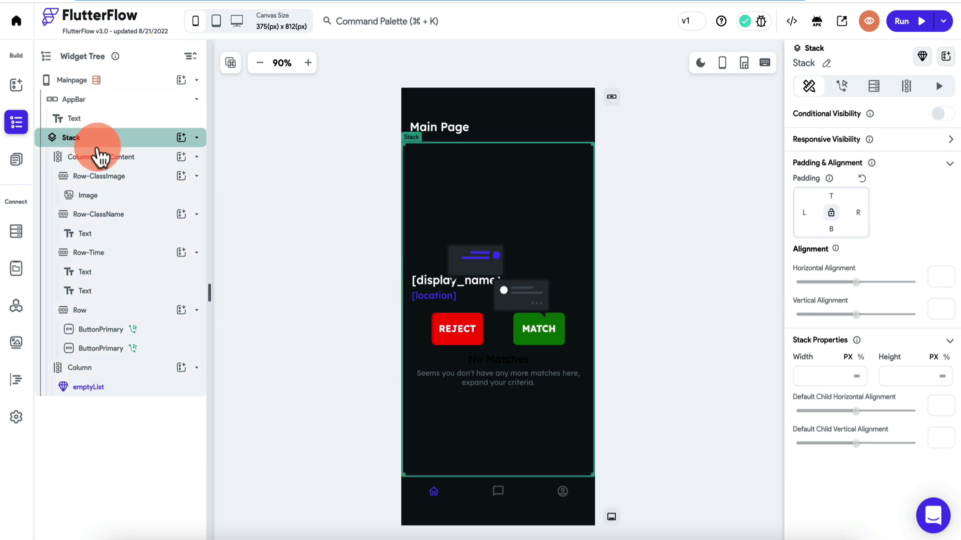
left_click(107, 160)
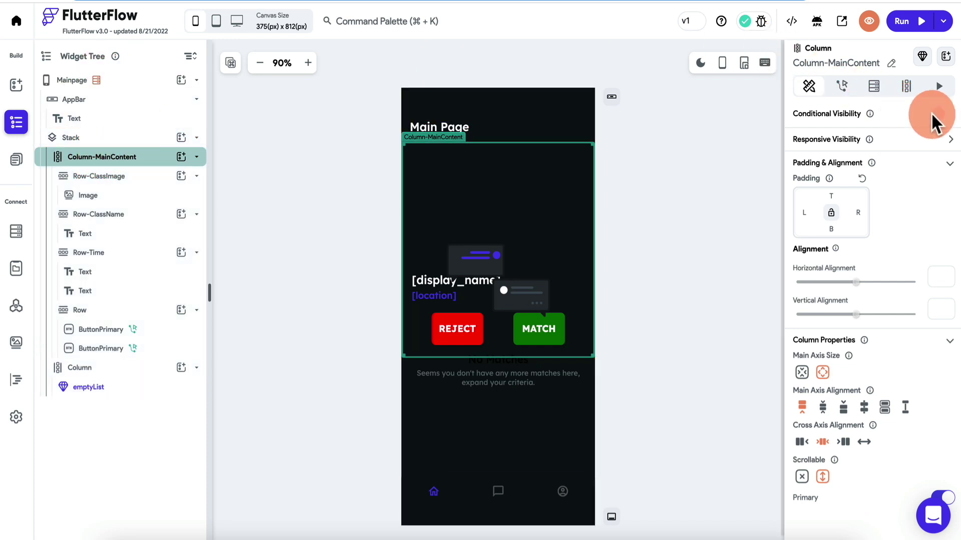
left_click(945, 117)
left_click(843, 139)
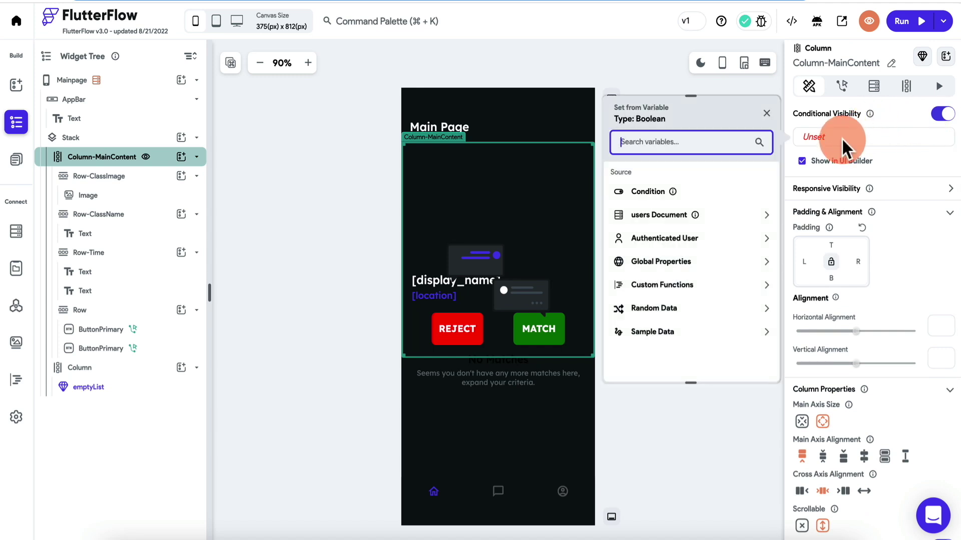
left_click(658, 215)
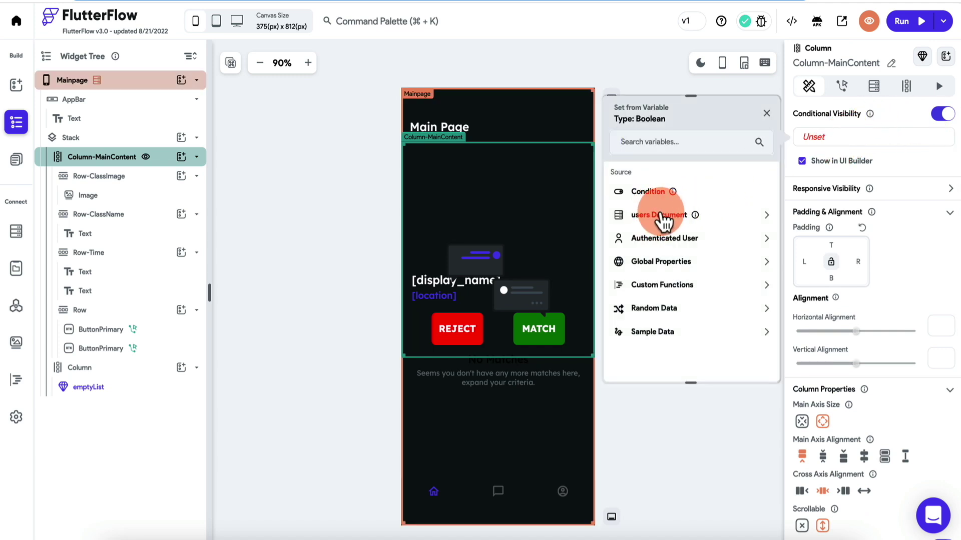
scroll(667, 272, "down", 5)
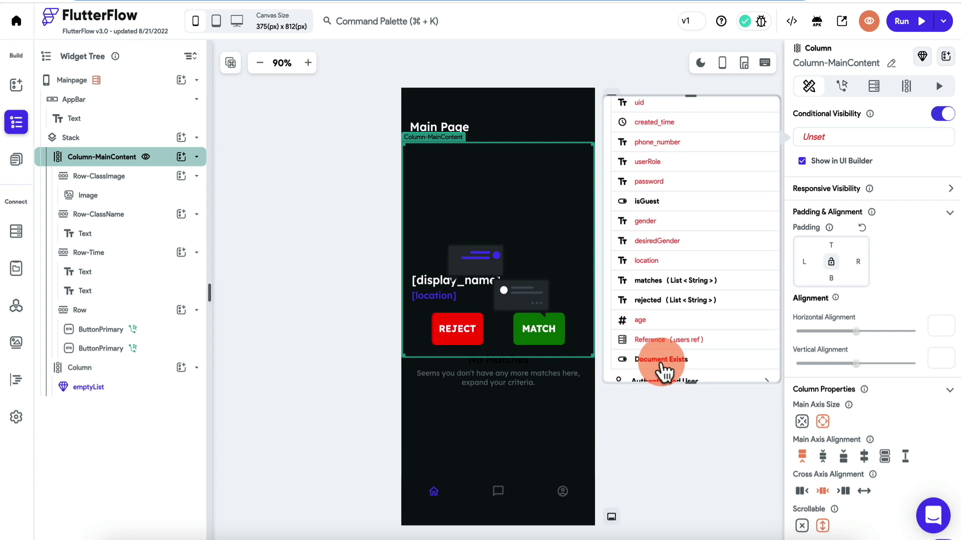
left_click(661, 371)
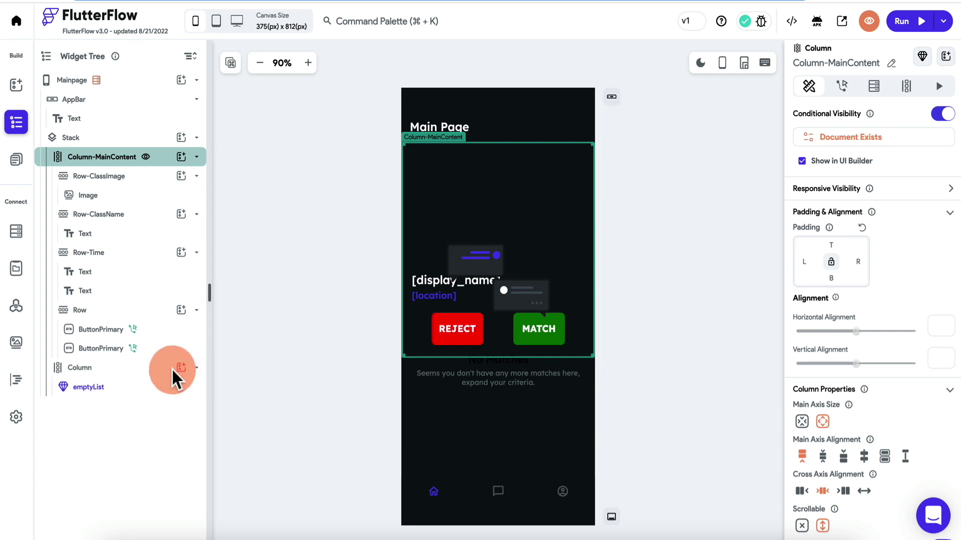
Show the empty-state Column only when the users document does not exist, using Apply Opposite Statement.
left_click(98, 368)
left_click(940, 114)
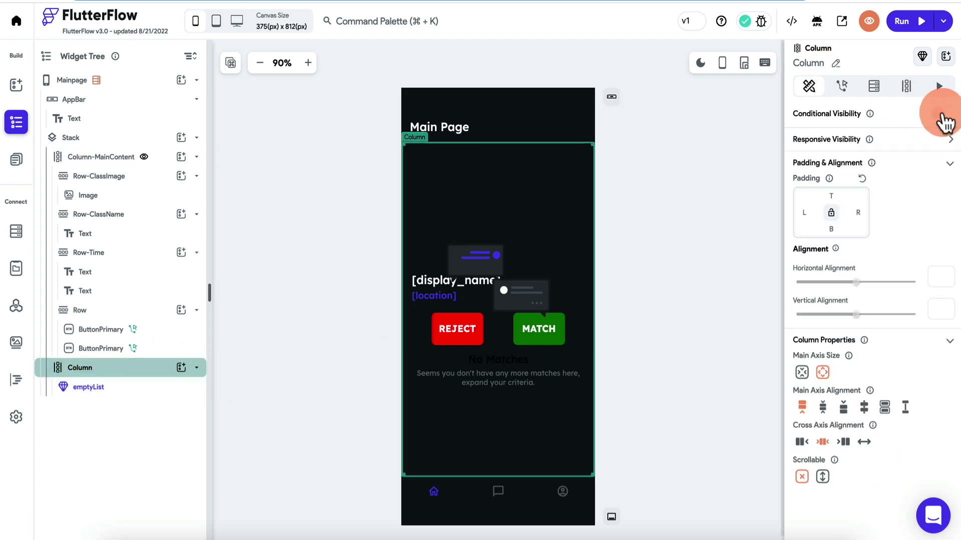
left_click(831, 145)
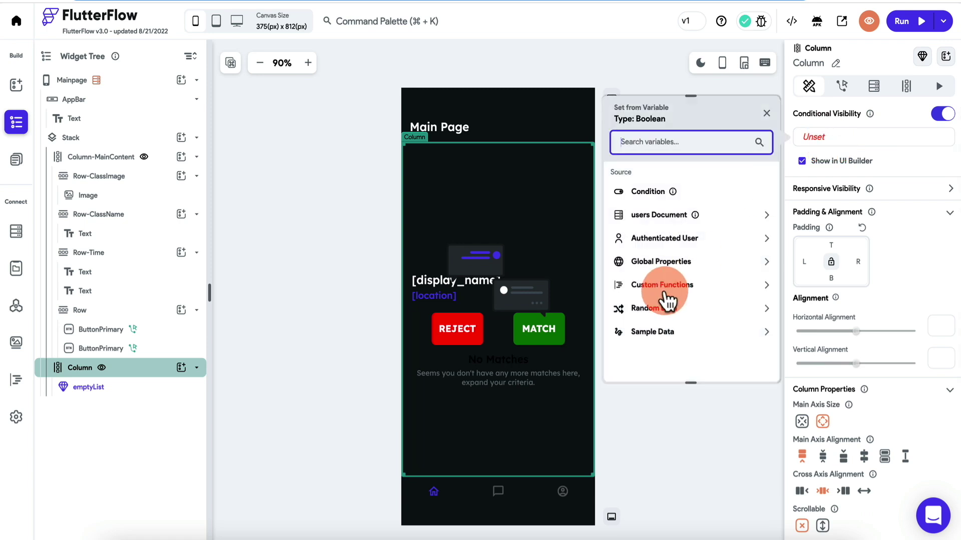
left_click(682, 215)
scroll(676, 286, "down", 3)
scroll(676, 286, "down", 5)
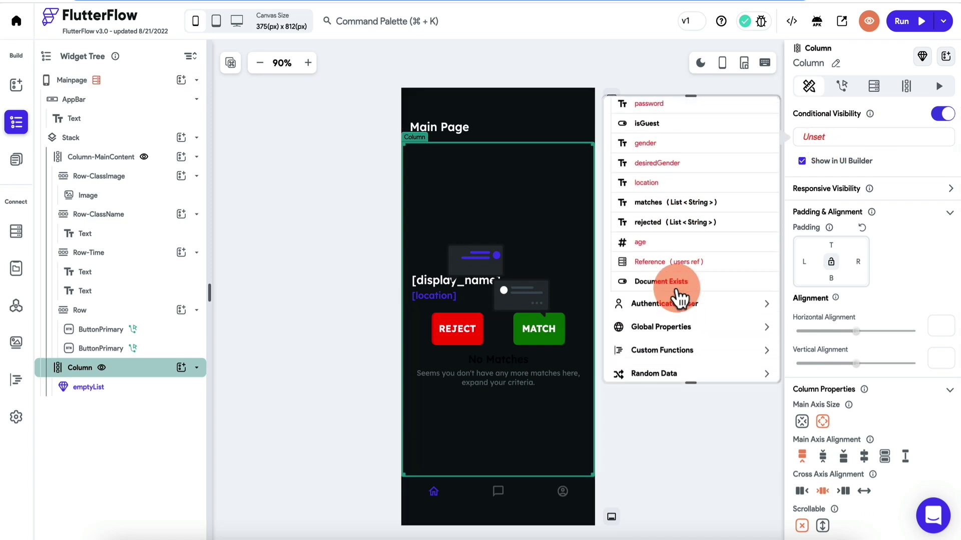
left_click(676, 277)
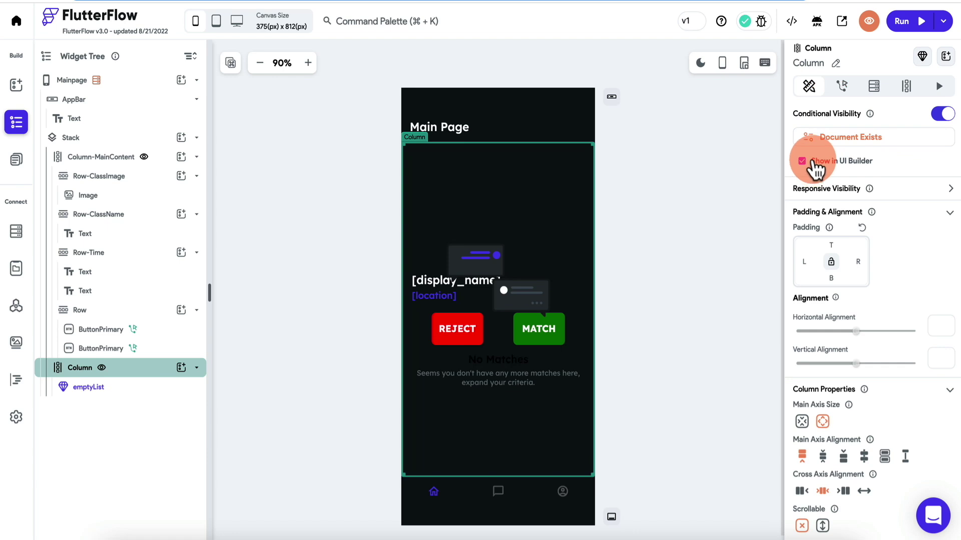
left_click(856, 136)
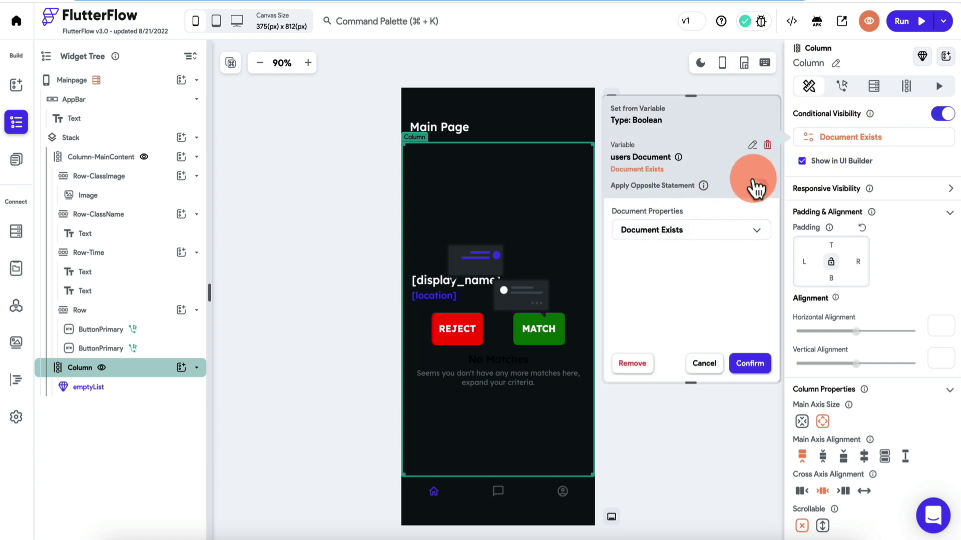
left_click(757, 186)
left_click(749, 363)
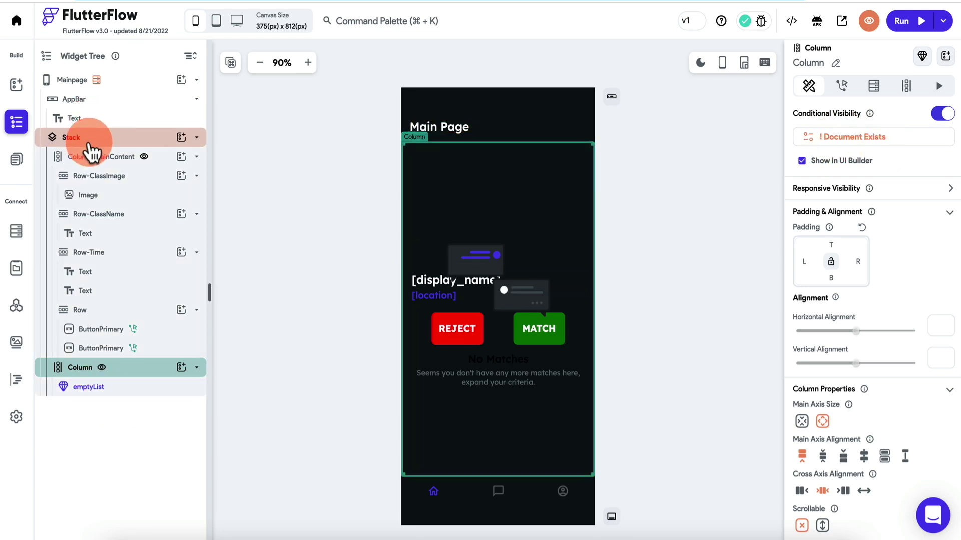
left_click(92, 166)
left_click(656, 185)
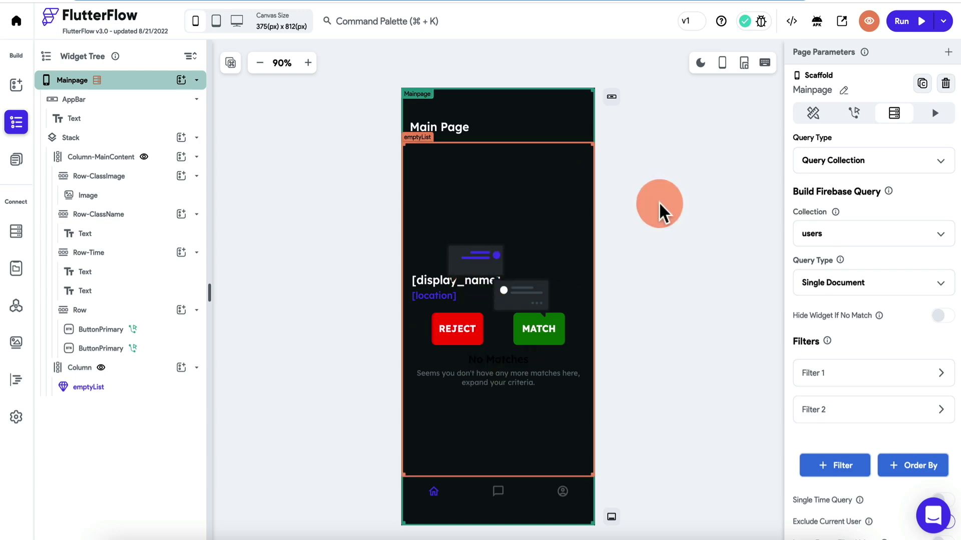
Run the app, log out from Profile, and sign back in with the test account's e-mail and password.
left_click(908, 22)
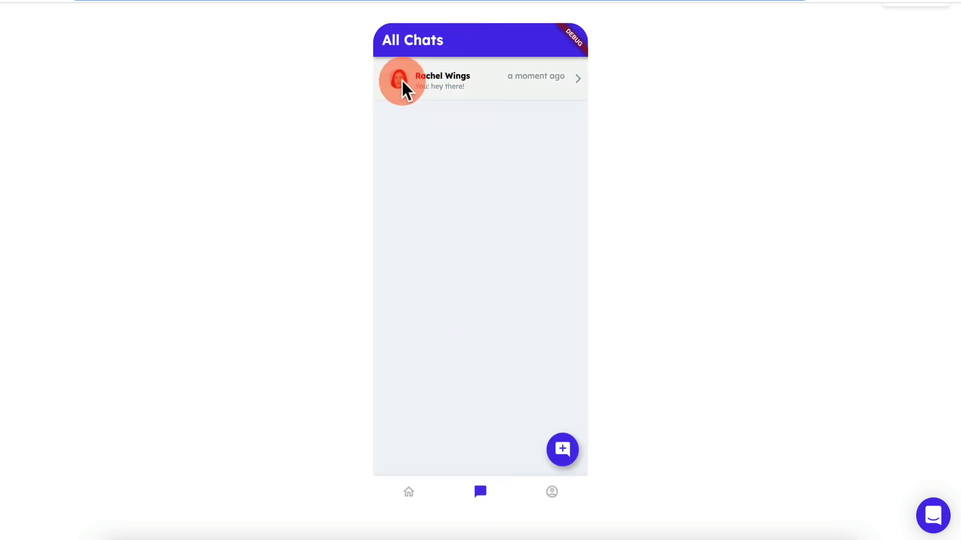
left_click(552, 490)
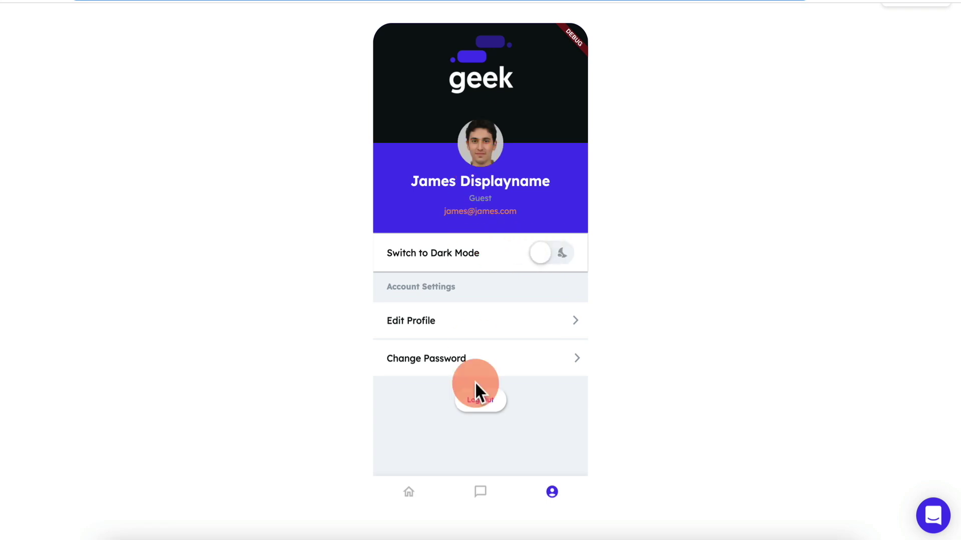
left_click(464, 256)
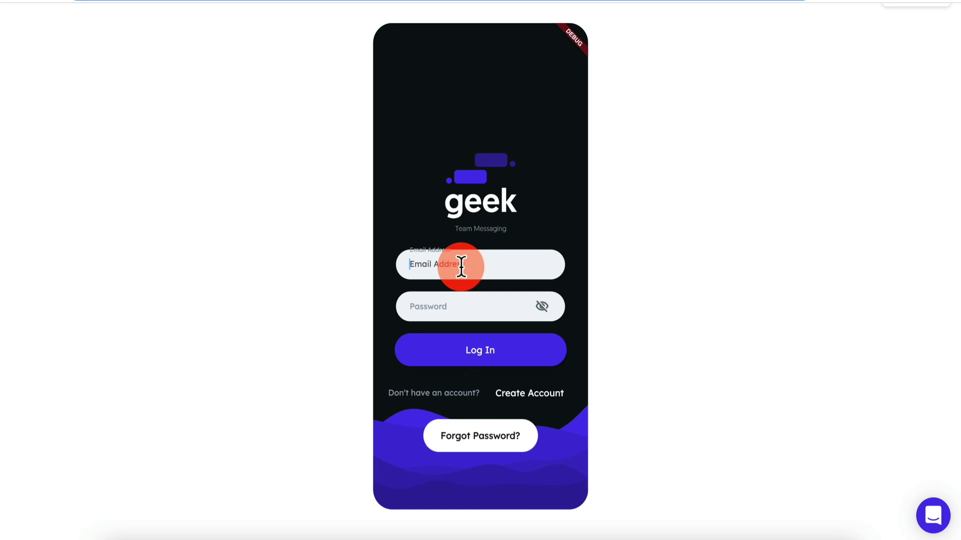
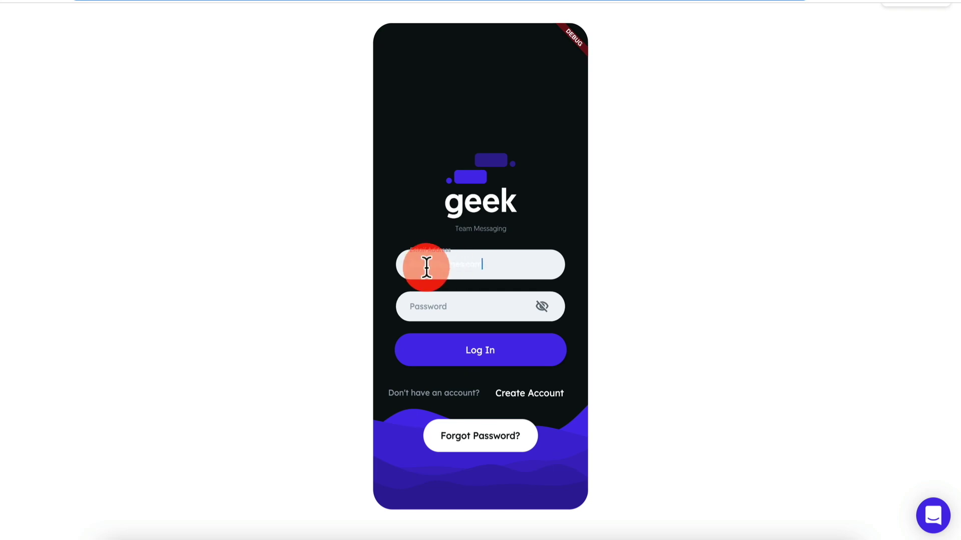
left_click(443, 303)
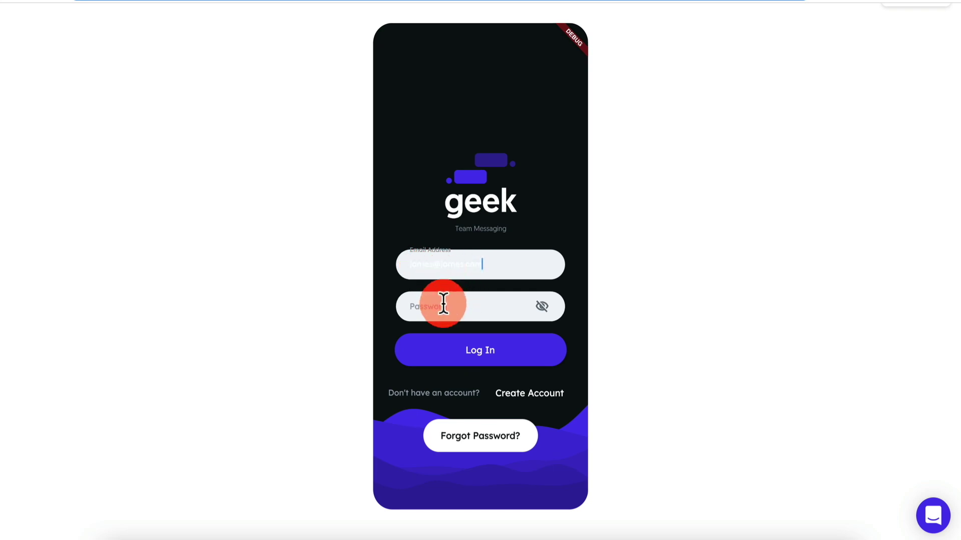
type("pa")
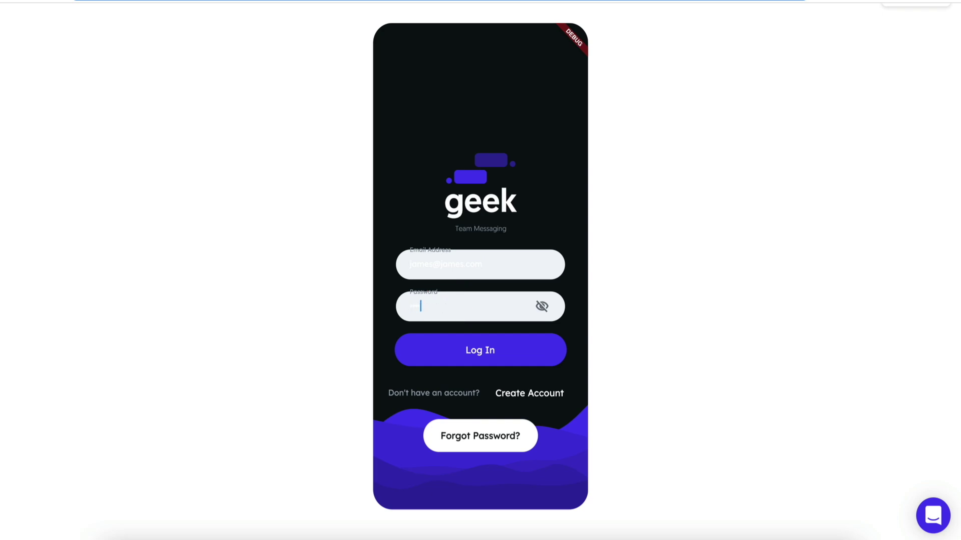
left_click(484, 352)
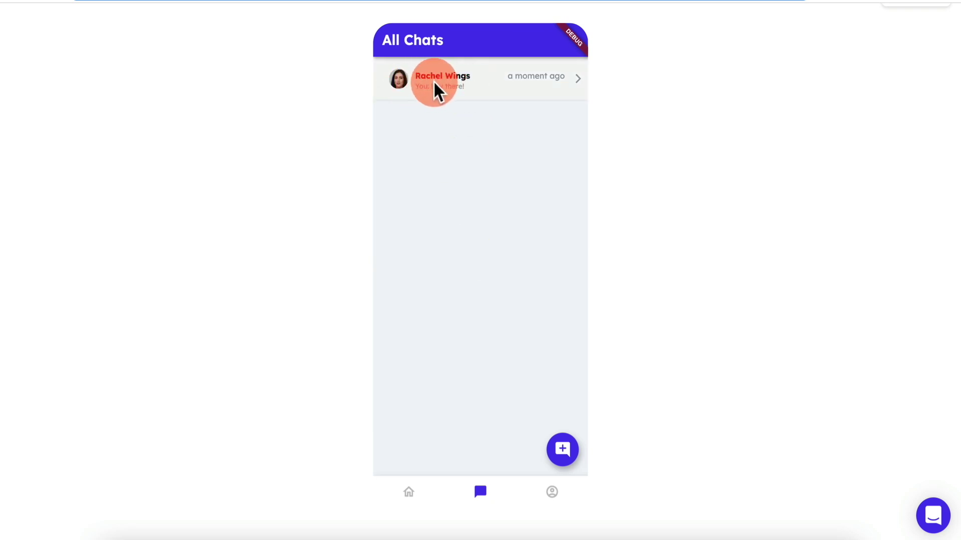
Check the No Matches state on the Home tab and view the Chats list.
left_click(412, 497)
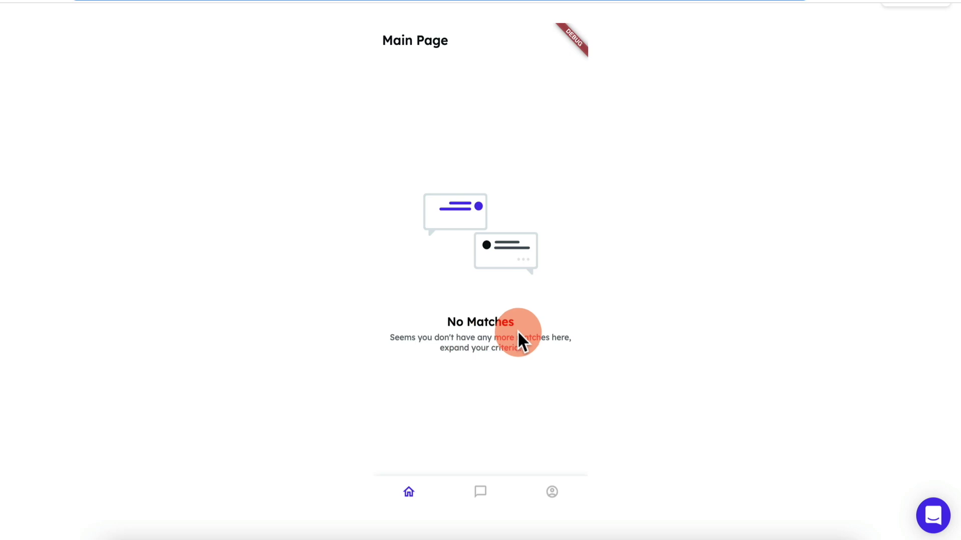
left_click(551, 494)
left_click(486, 404)
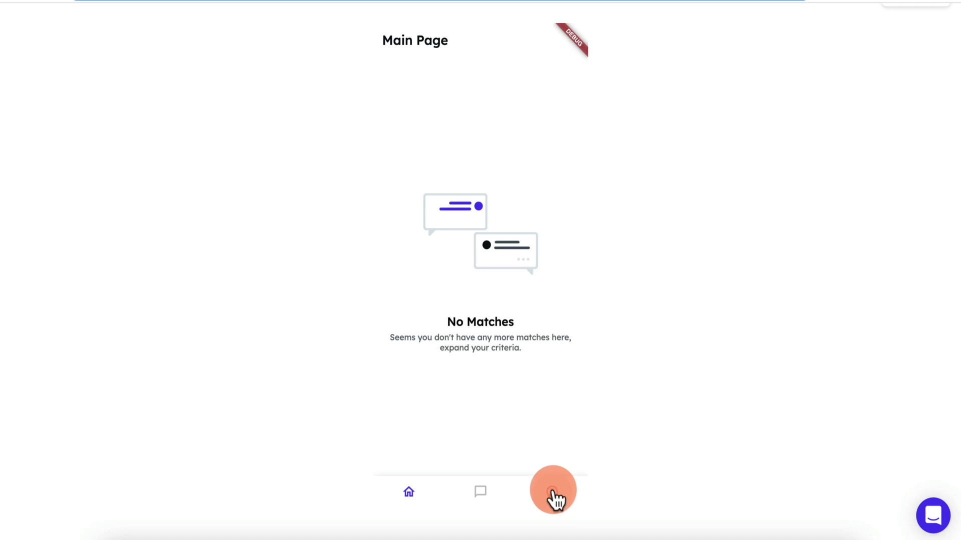
left_click(552, 492)
left_click(480, 492)
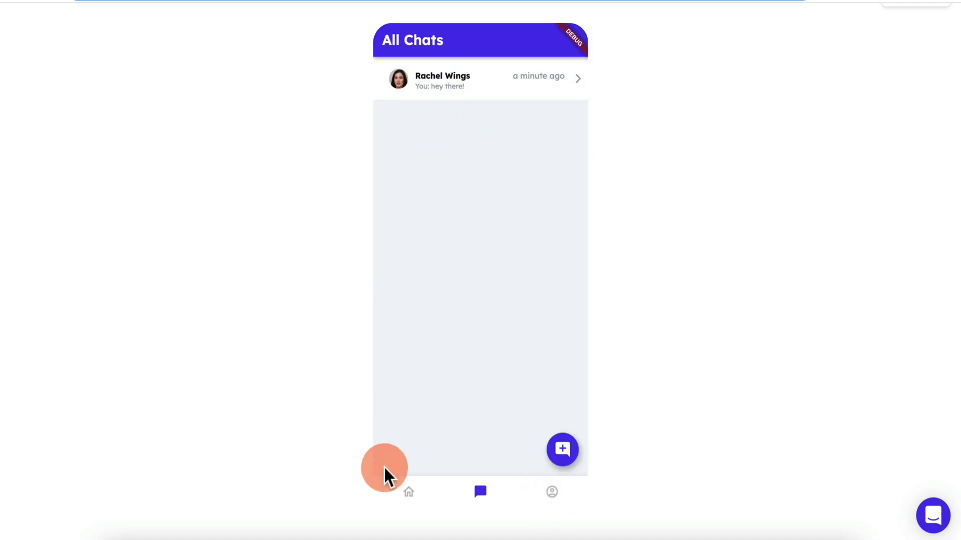
left_click(408, 493)
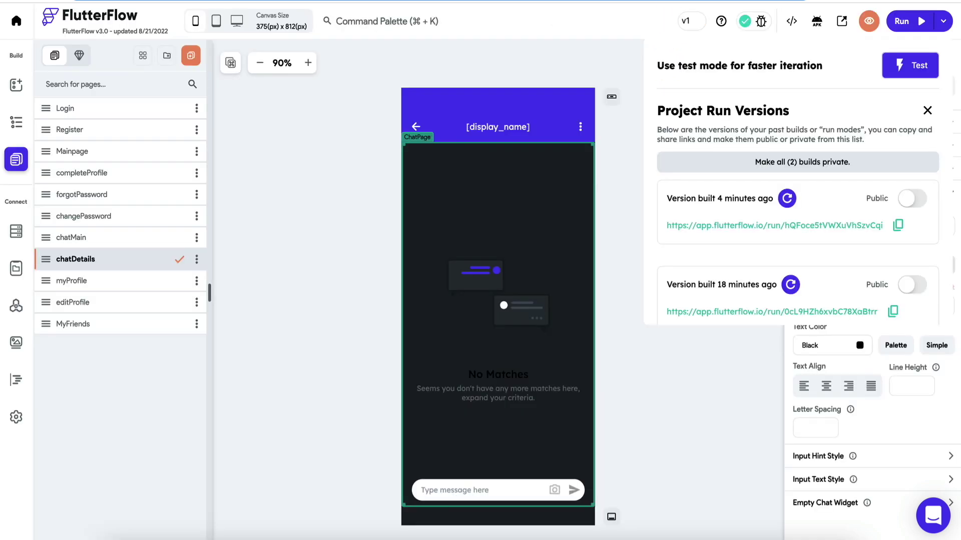
On the Login page, give the Email Address field grey text.
left_click(875, 115)
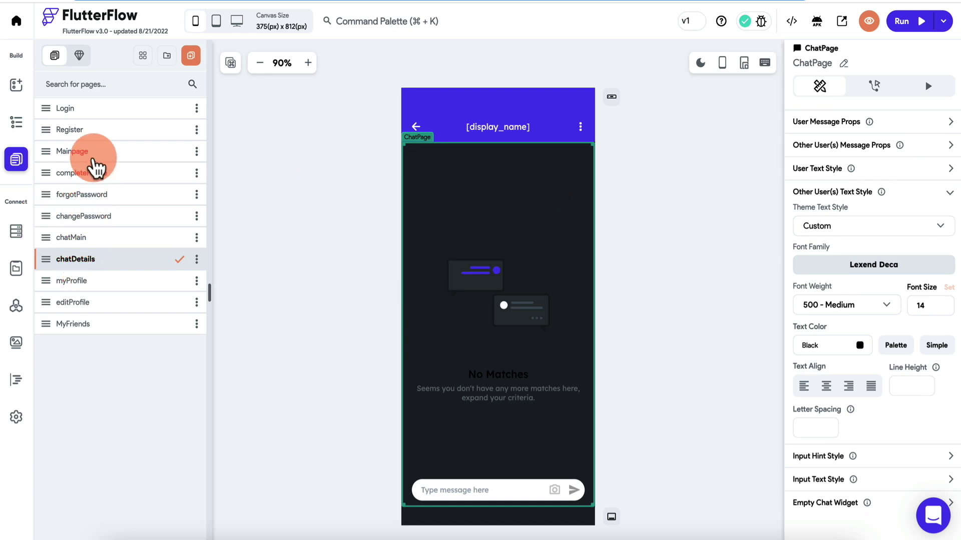
left_click(93, 110)
left_click(458, 300)
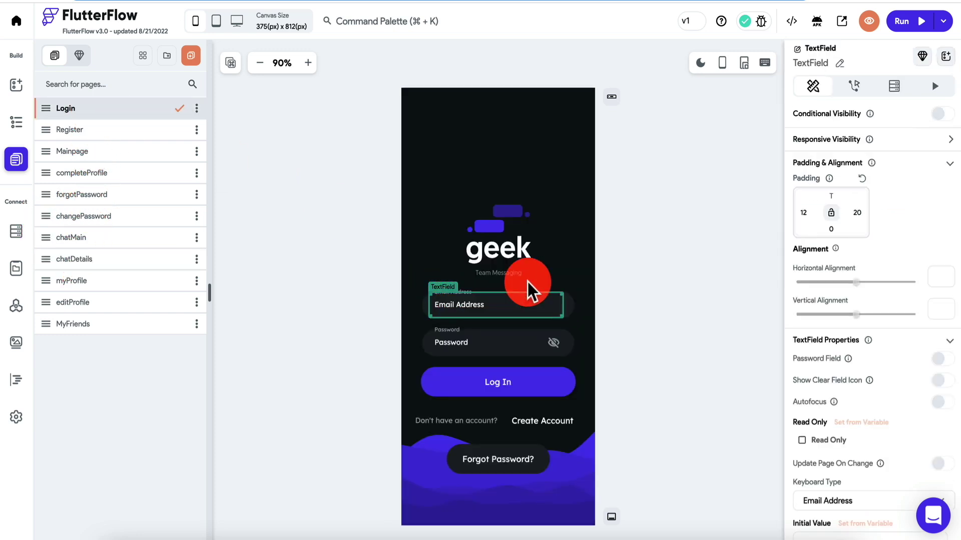
scroll(908, 260, "down", 4)
scroll(862, 396, "down", 4)
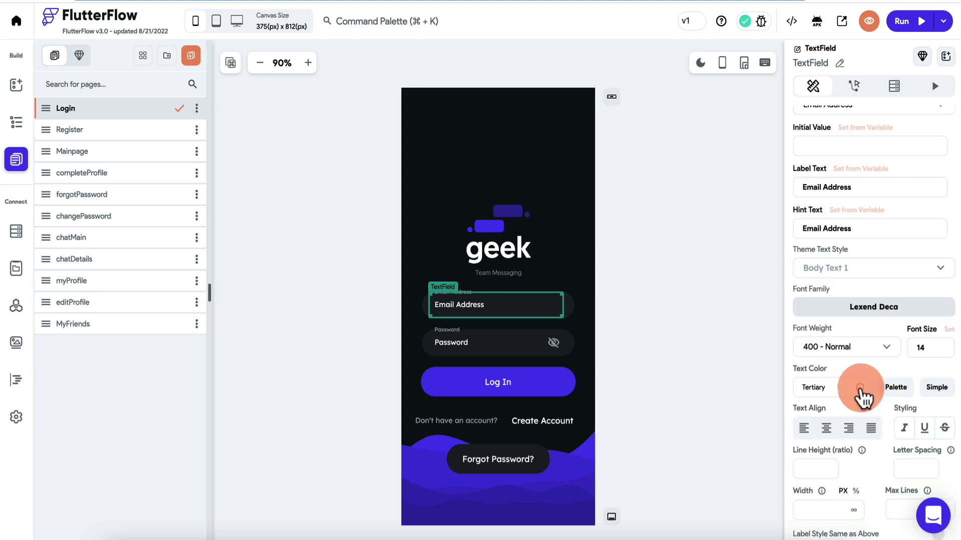
left_click(860, 388)
left_click_drag(336, 204, 316, 193)
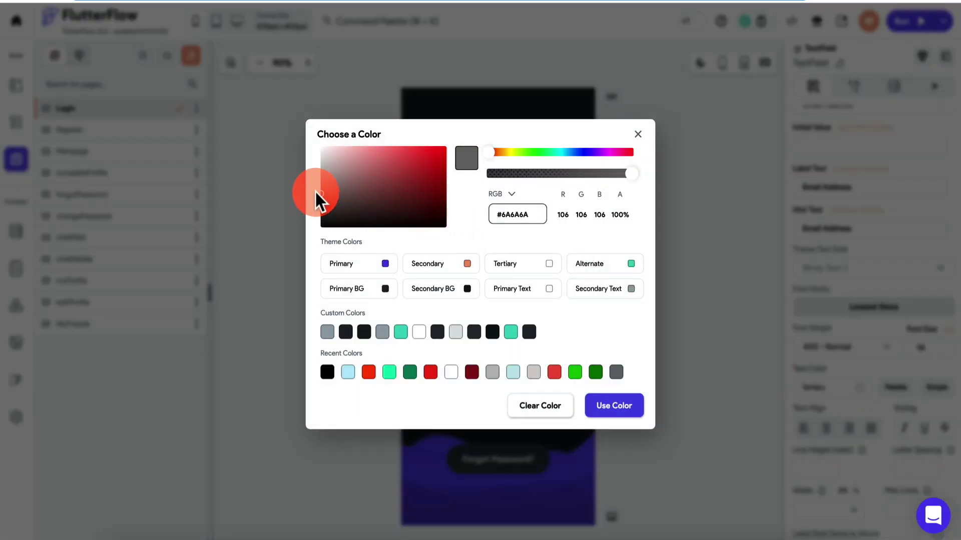
left_click(614, 406)
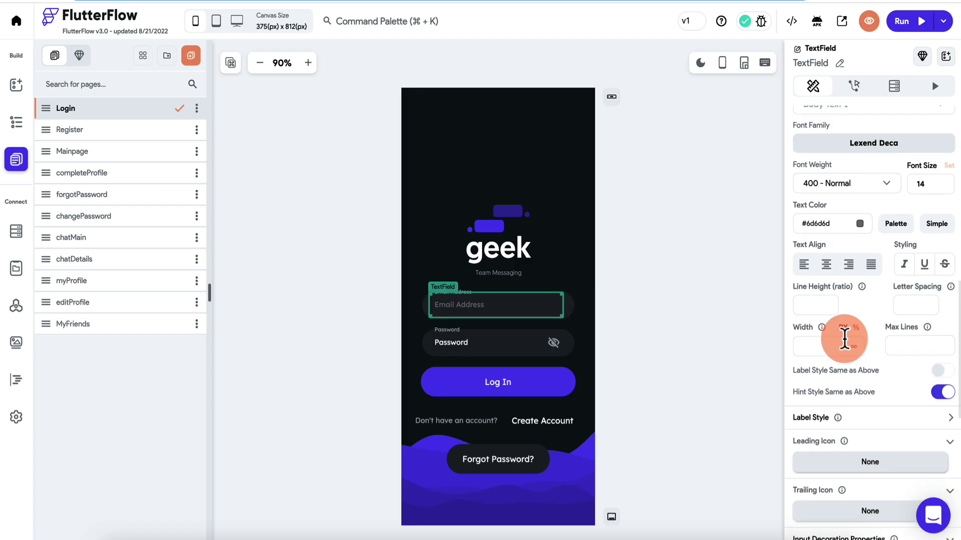
Give the Login page's Password field grey #646464 text.
left_click(489, 348)
scroll(861, 333, "down", 5)
left_click(861, 328)
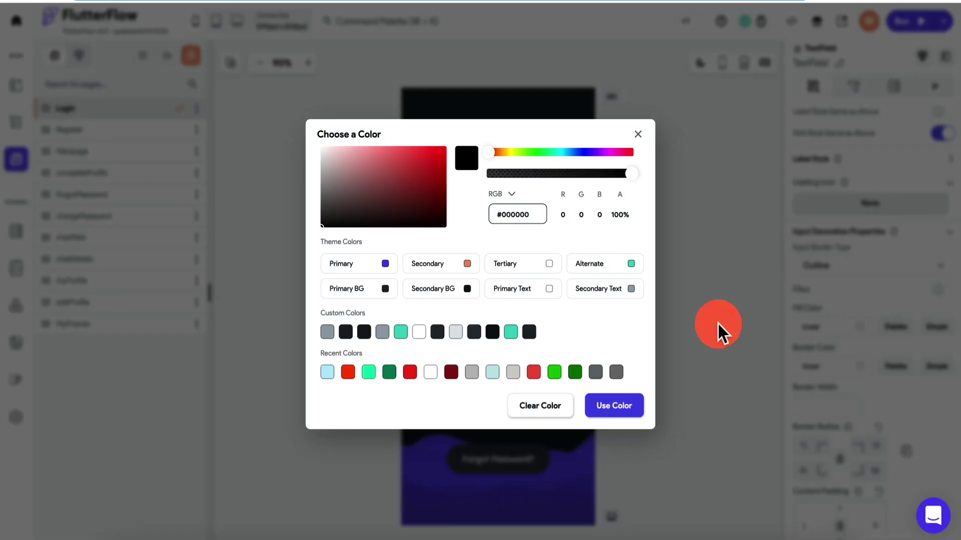
left_click(697, 355)
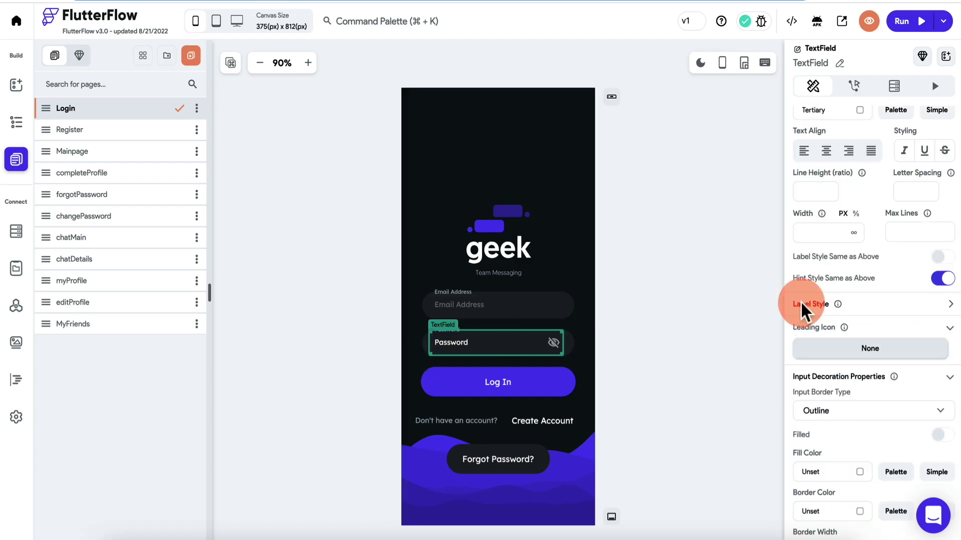
scroll(845, 312, "down", 3)
scroll(884, 312, "down", 3)
left_click(860, 378)
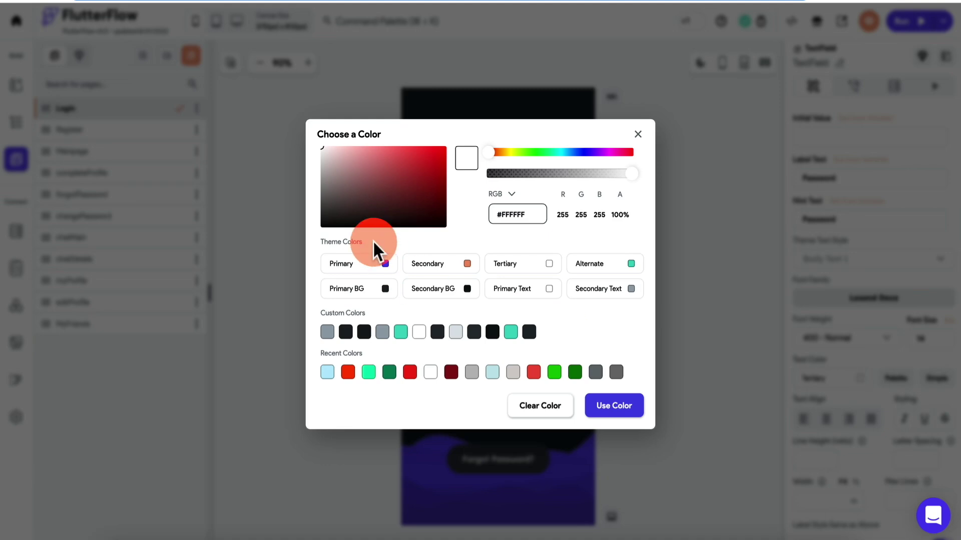
left_click_drag(339, 202, 318, 196)
left_click(624, 407)
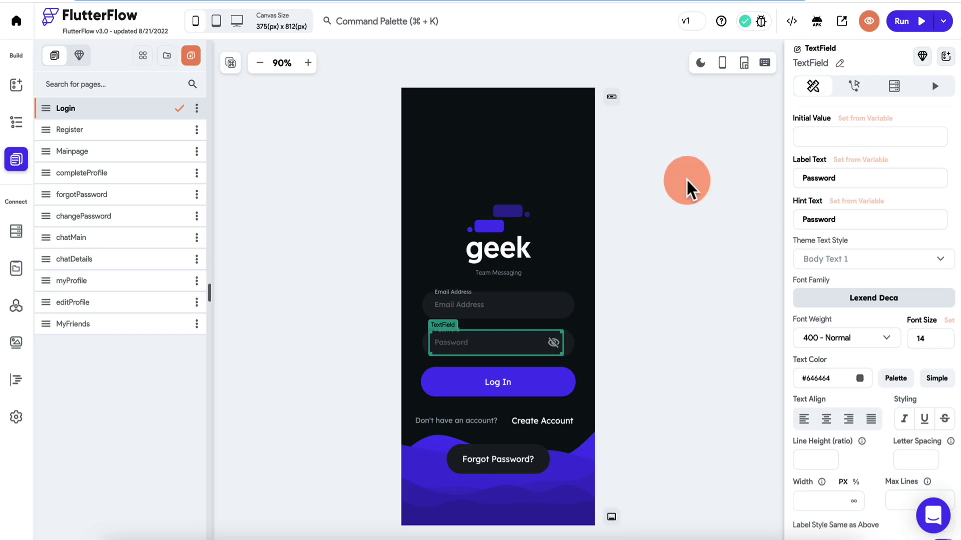
left_click(466, 350)
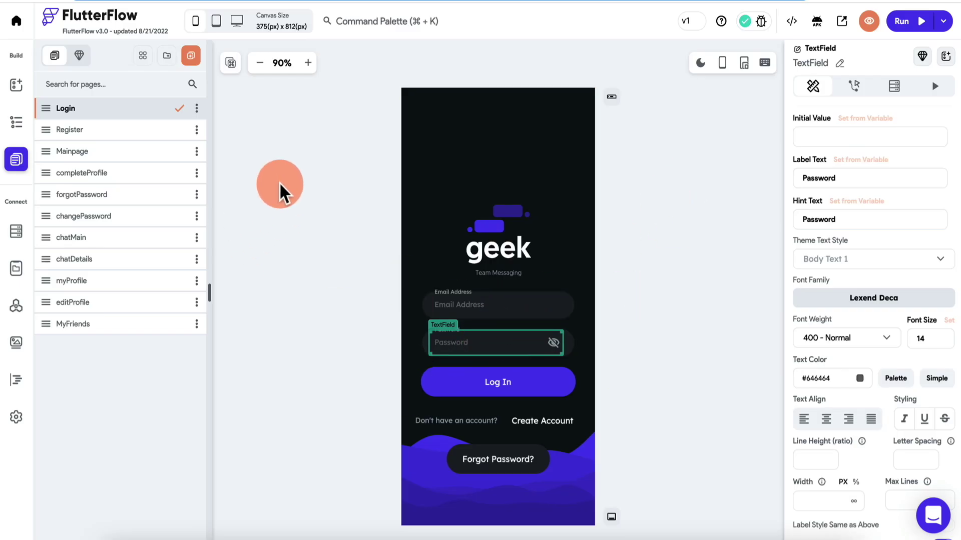
left_click(125, 130)
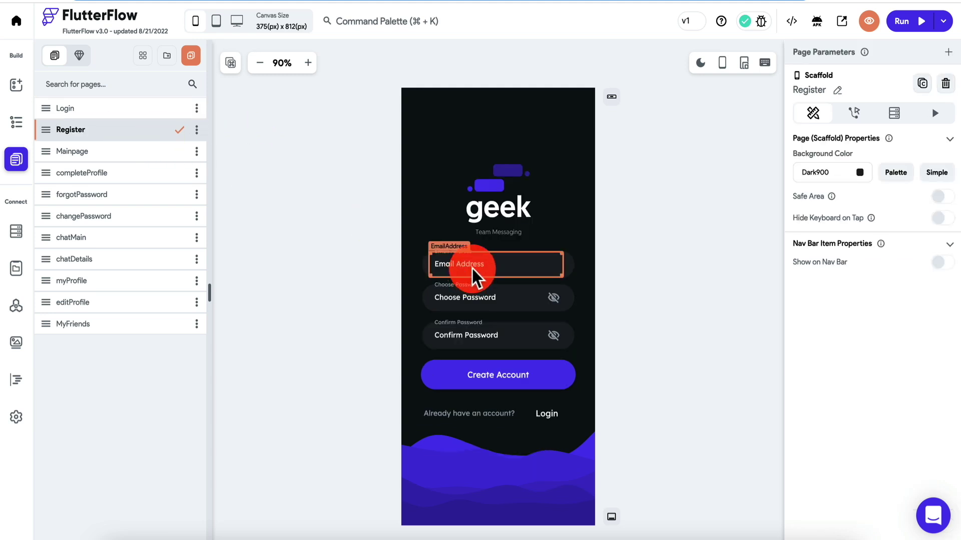
Set the Register page's Email Address text colour to #666666.
left_click(473, 276)
scroll(854, 359, "down", 5)
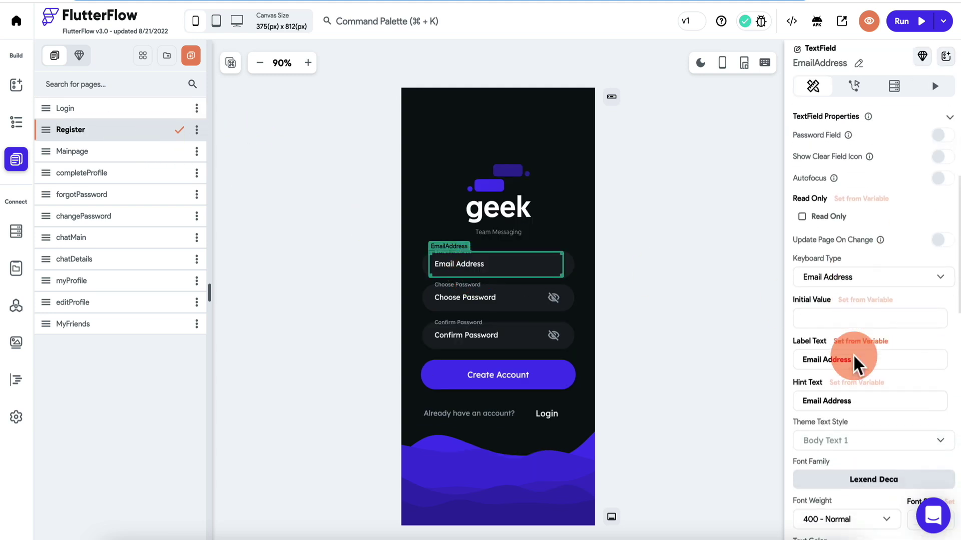
scroll(855, 362, "down", 3)
left_click(860, 414)
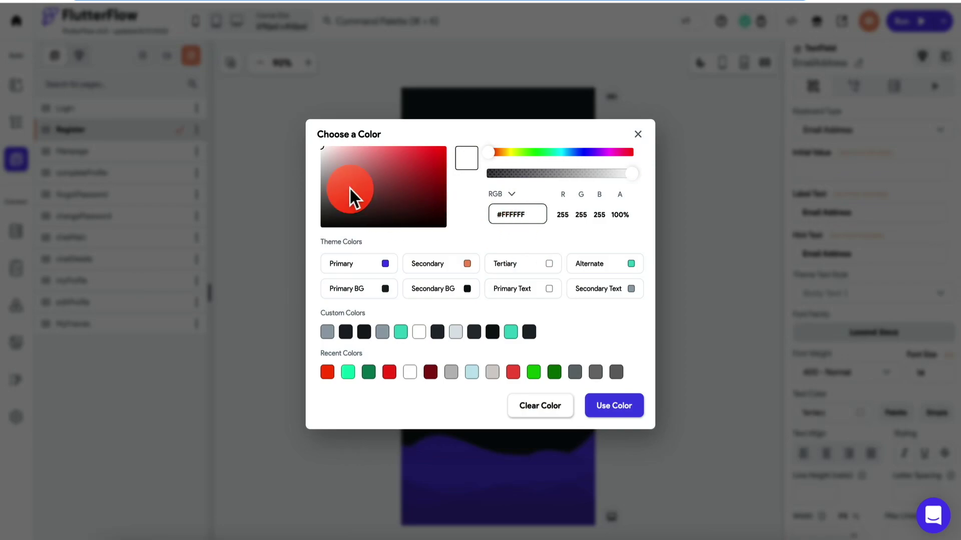
left_click_drag(350, 189, 311, 199)
left_click(614, 405)
Set the Choose Password and Confirm Password text colours to GrayDark.
left_click(491, 300)
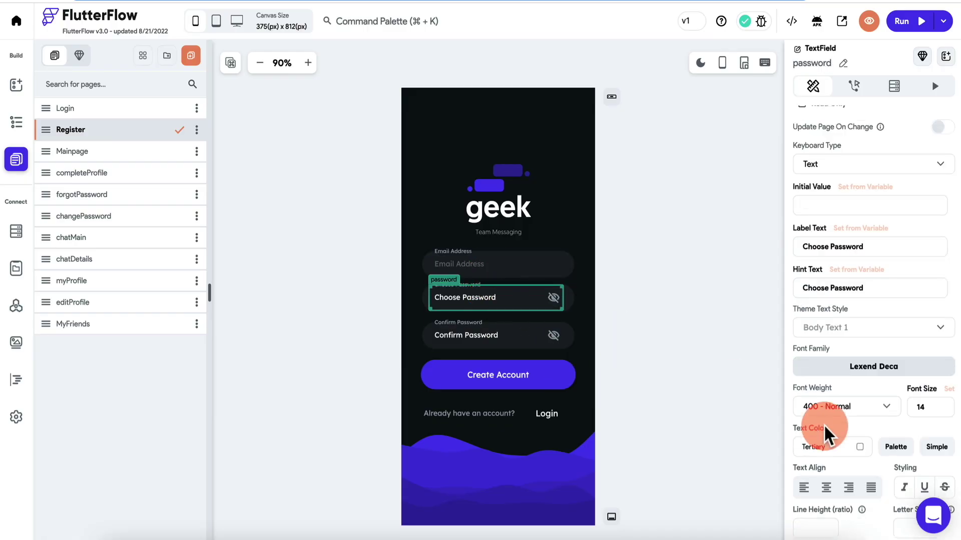
left_click(859, 447)
left_click(326, 331)
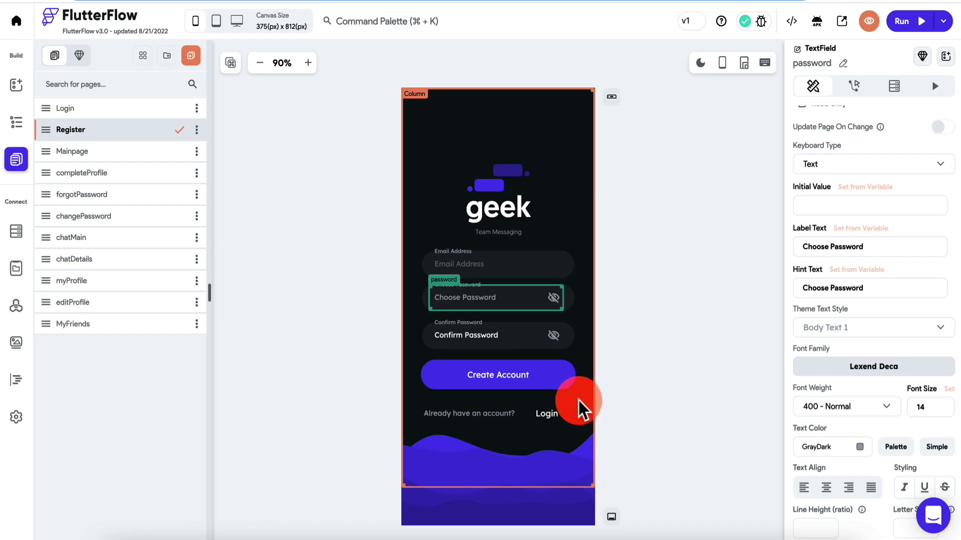
left_click(493, 335)
left_click(860, 447)
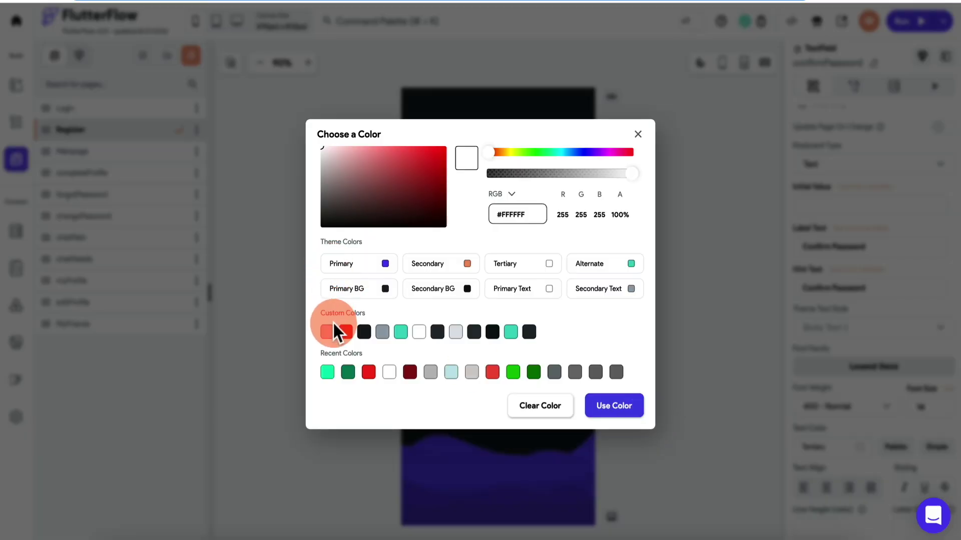
left_click(329, 332)
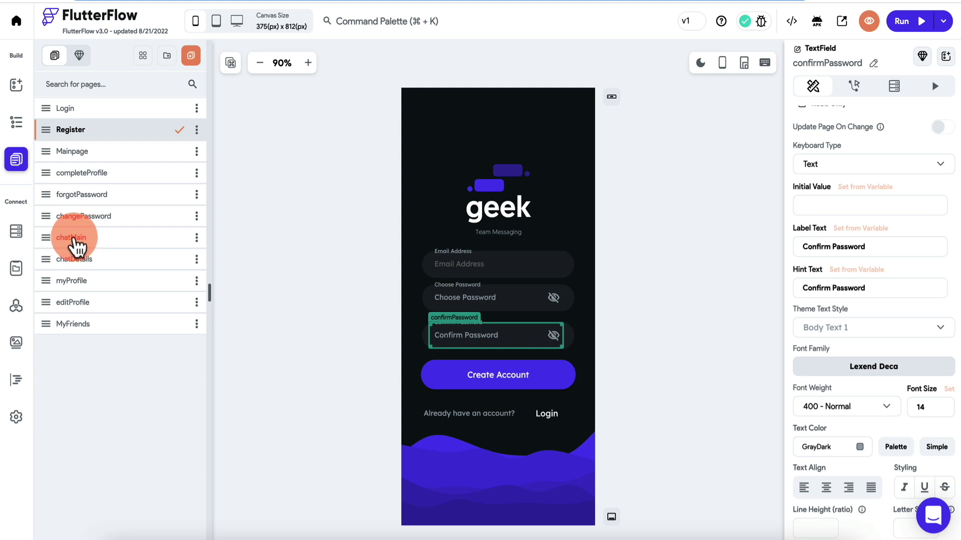
left_click(75, 244)
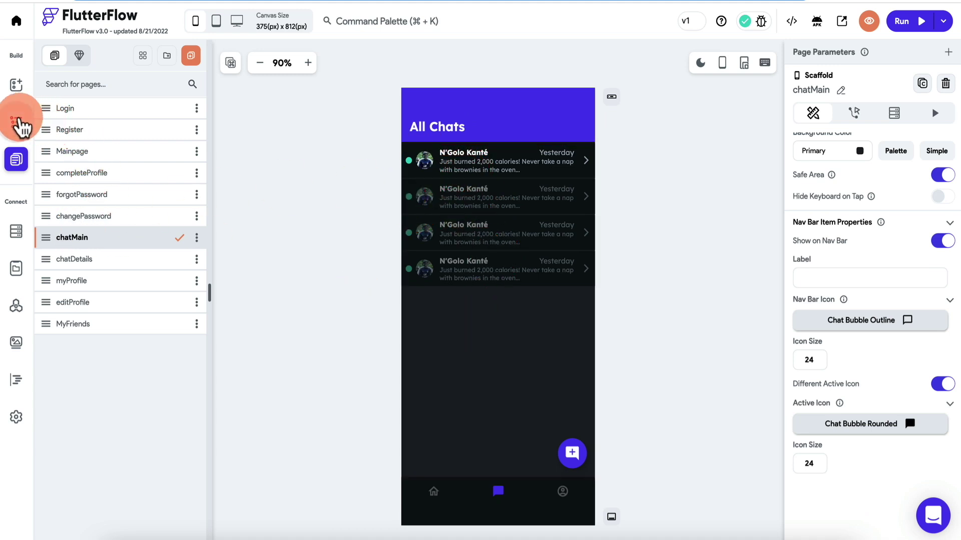
Select chatMain's ChatPreview and review its actions, backend query and allChats item binding.
left_click(17, 122)
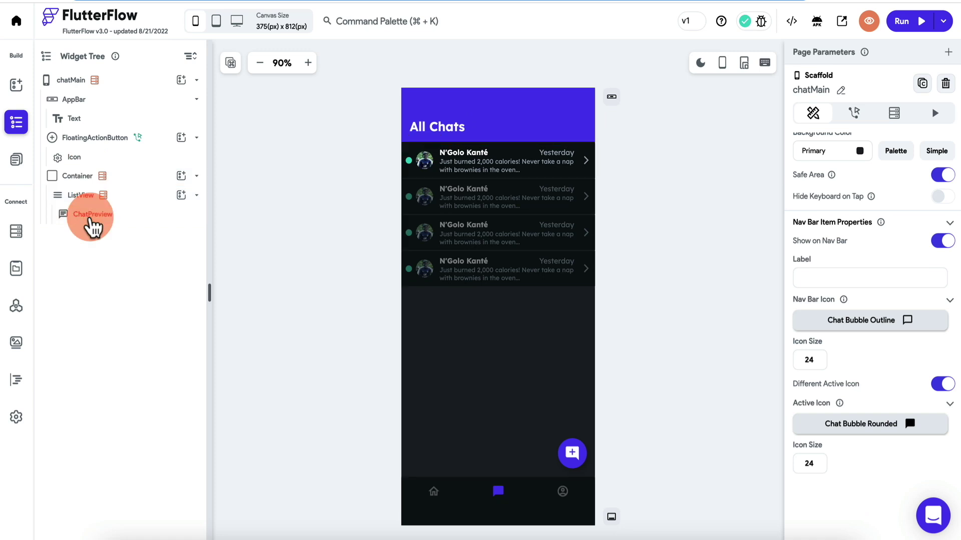
left_click(131, 220)
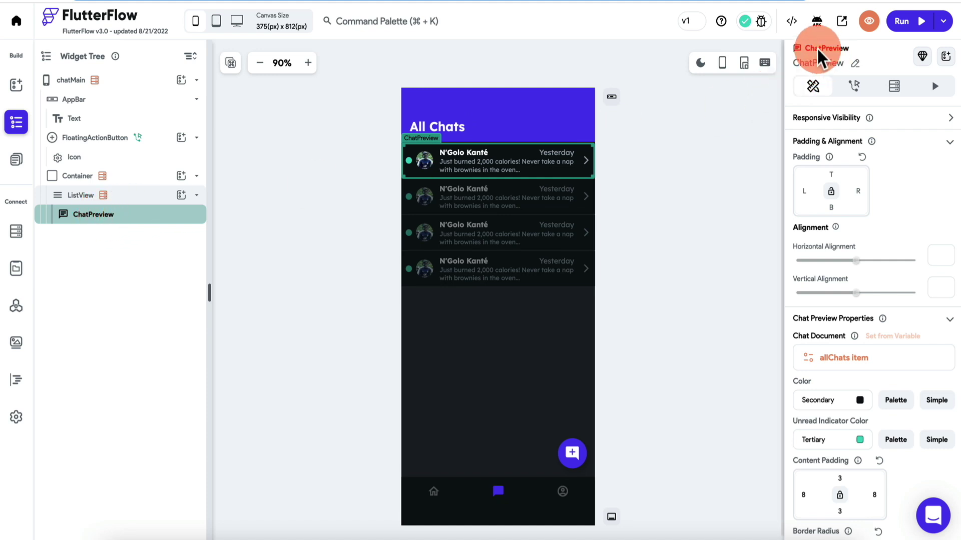
left_click(860, 89)
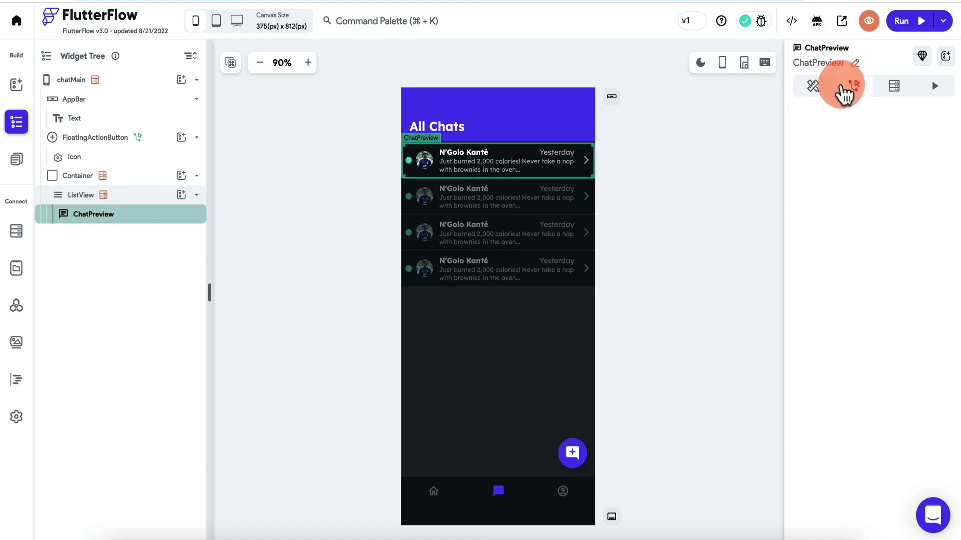
left_click(897, 93)
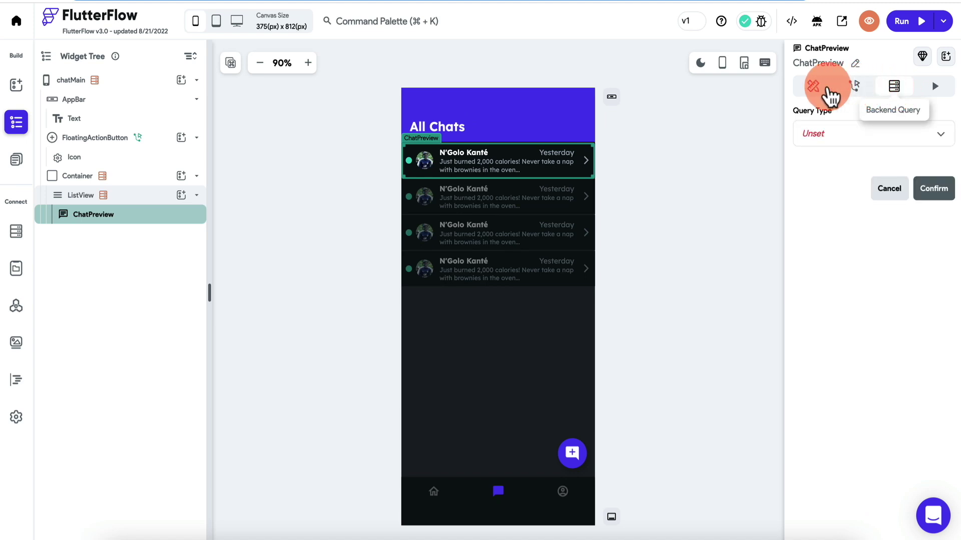
left_click(815, 89)
left_click(854, 89)
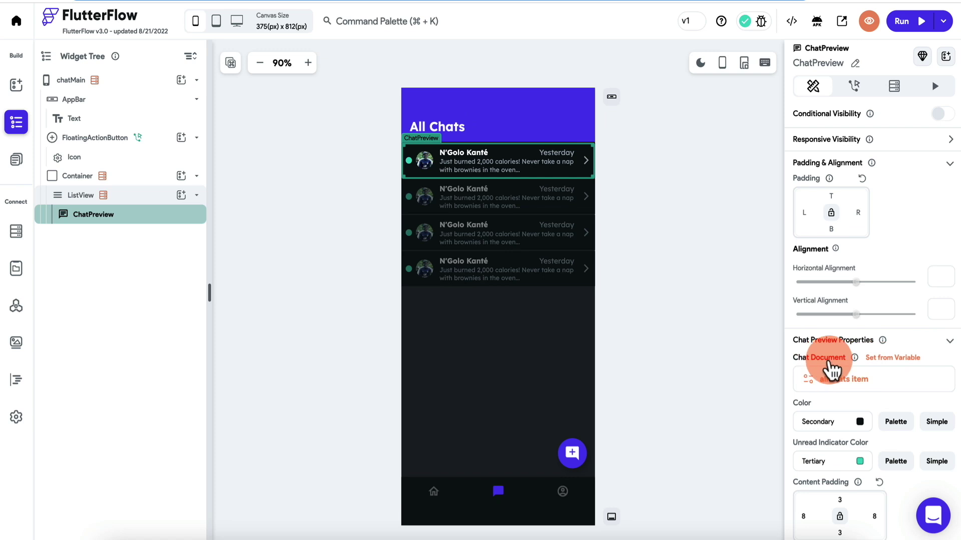
left_click(887, 359)
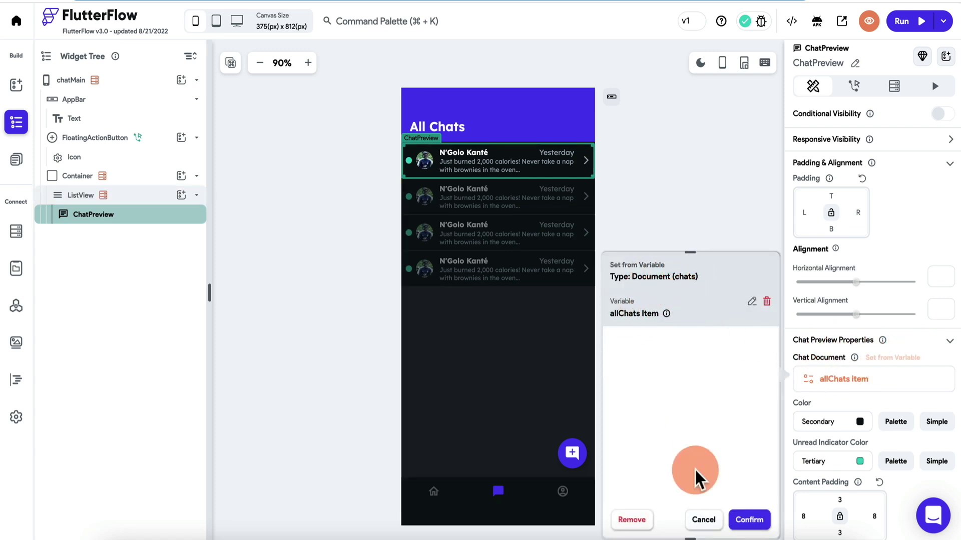
left_click(700, 520)
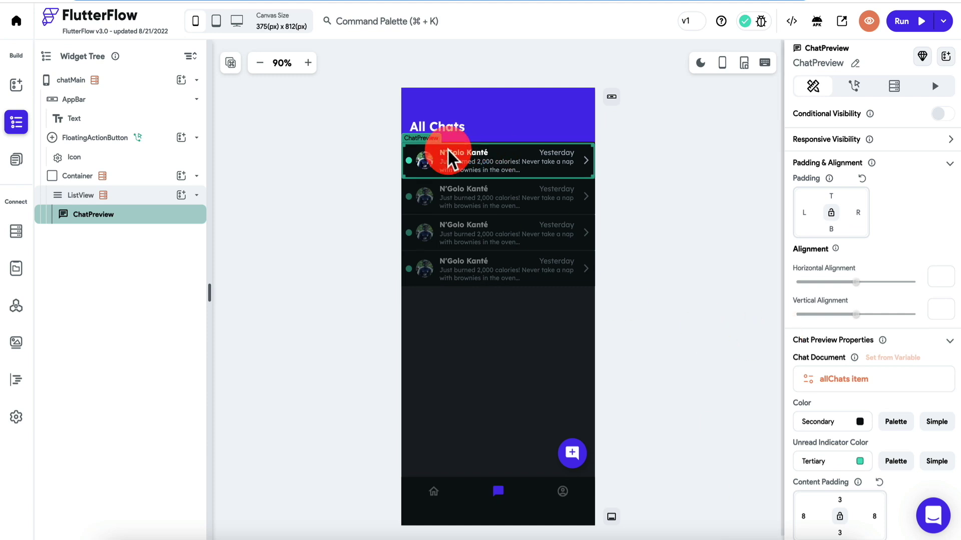
Expand the ChatPreview's Title, Date and Preview Text Style settings.
scroll(811, 222, "down", 2)
scroll(811, 226, "down", 2)
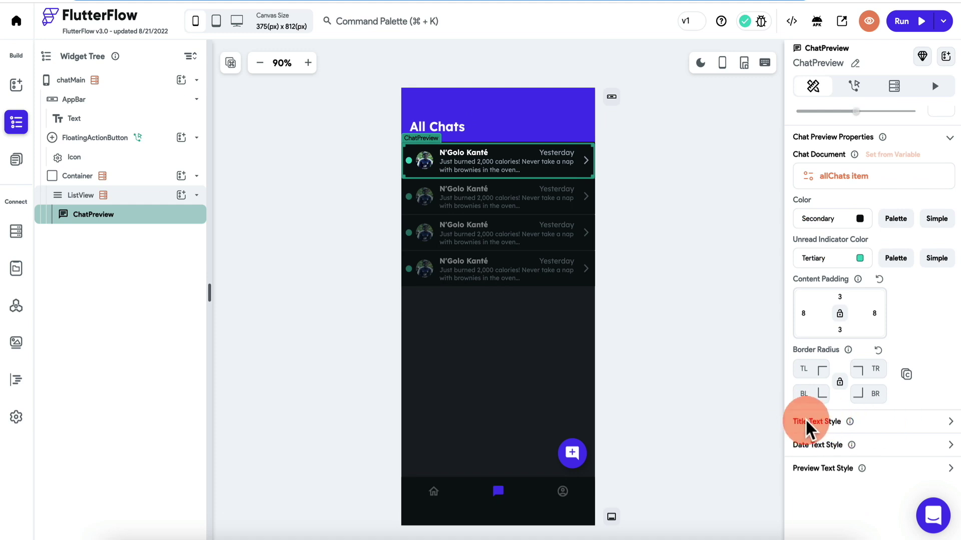
left_click(950, 422)
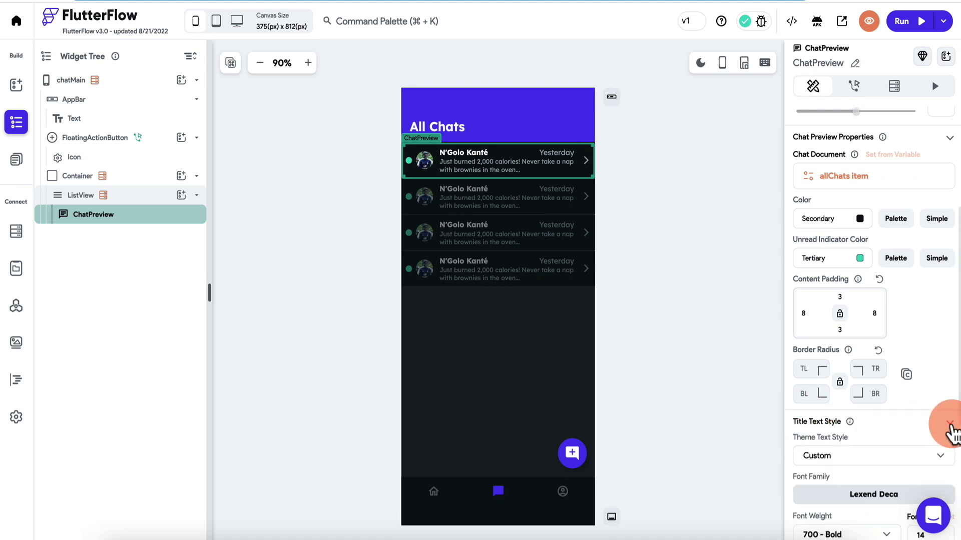
scroll(951, 430, "down", 3)
scroll(925, 469, "down", 2)
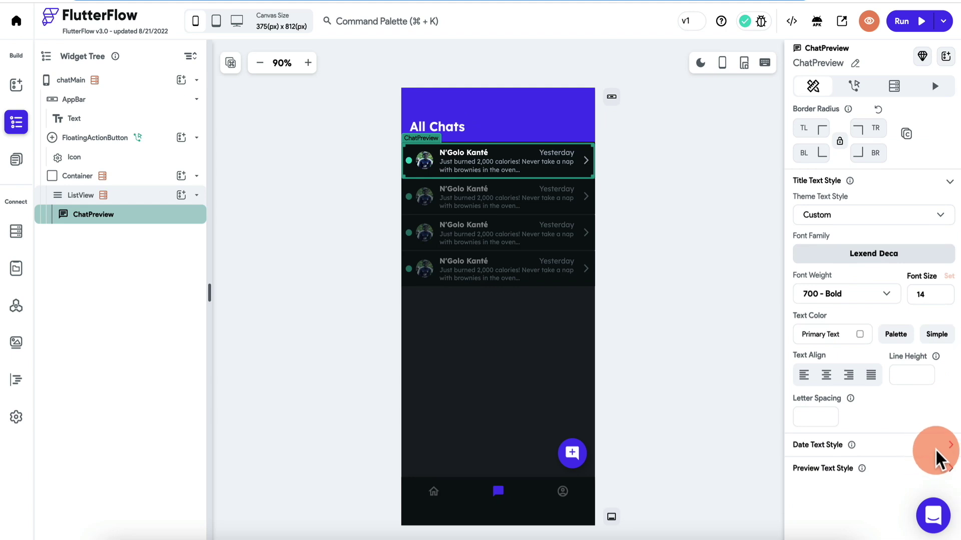
left_click(949, 446)
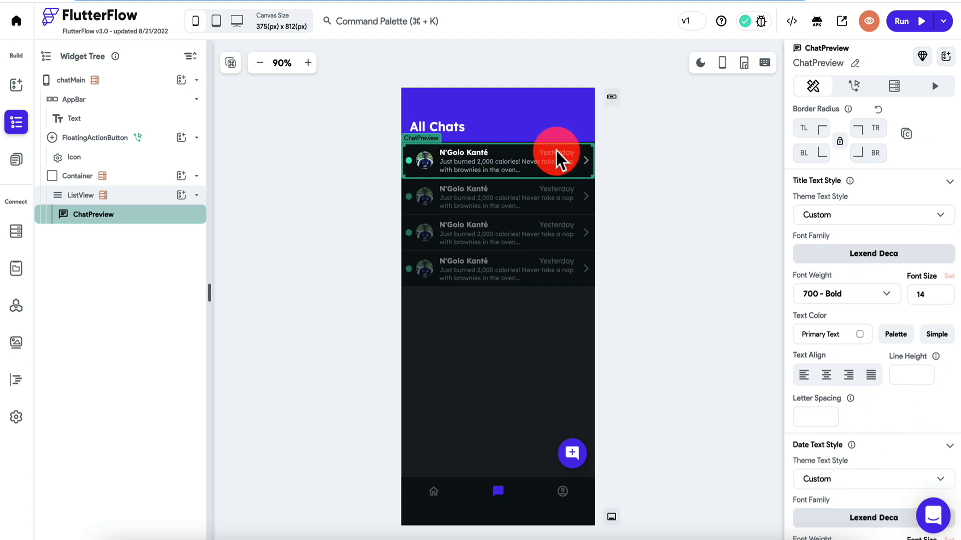
scroll(915, 365, "down", 5)
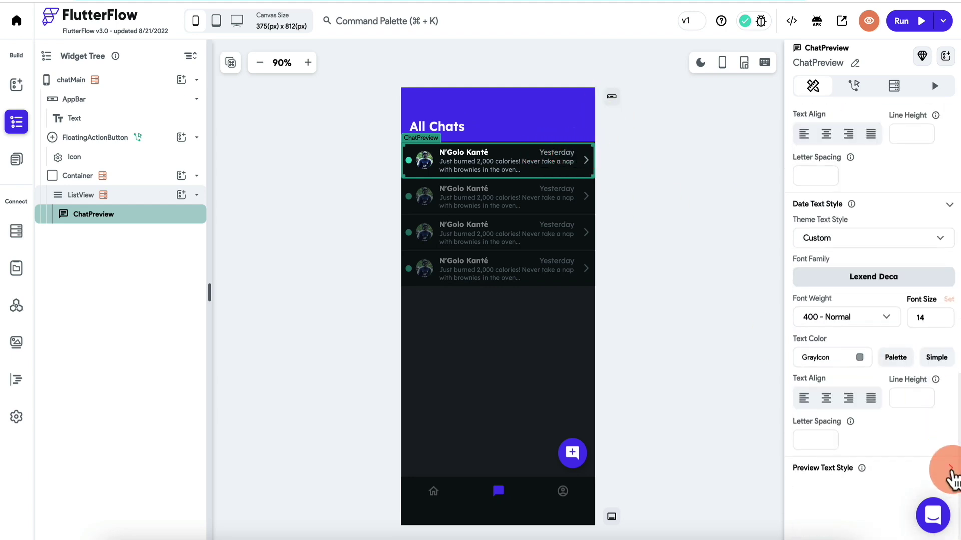
left_click(950, 470)
scroll(827, 480, "down", 5)
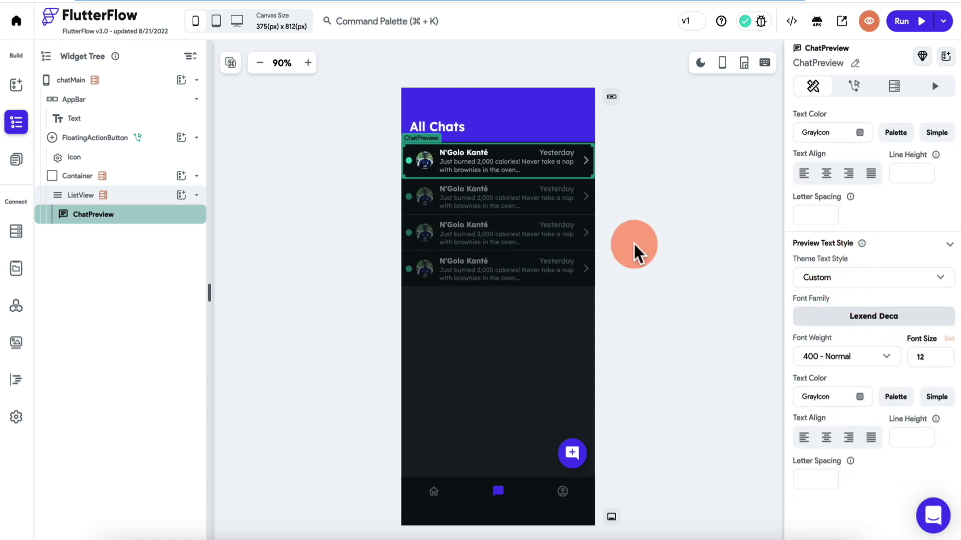
left_click(16, 160)
left_click(89, 263)
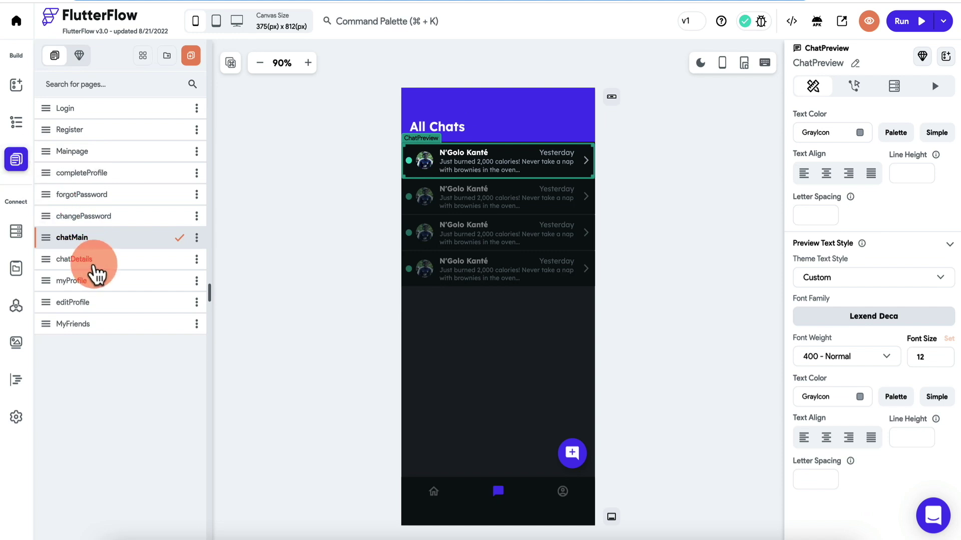
Select the ChatPage widget on the chatDetails page.
left_click(465, 234)
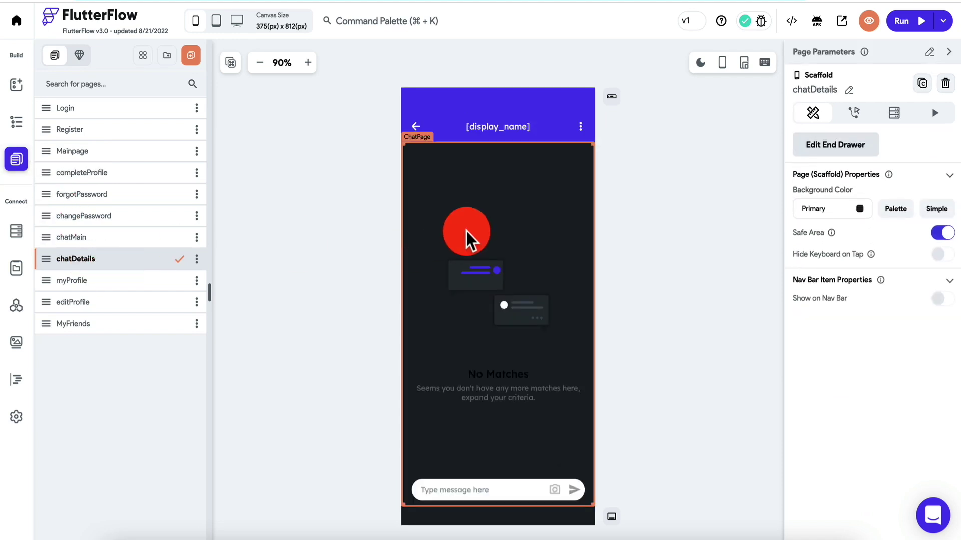
left_click(5, 122)
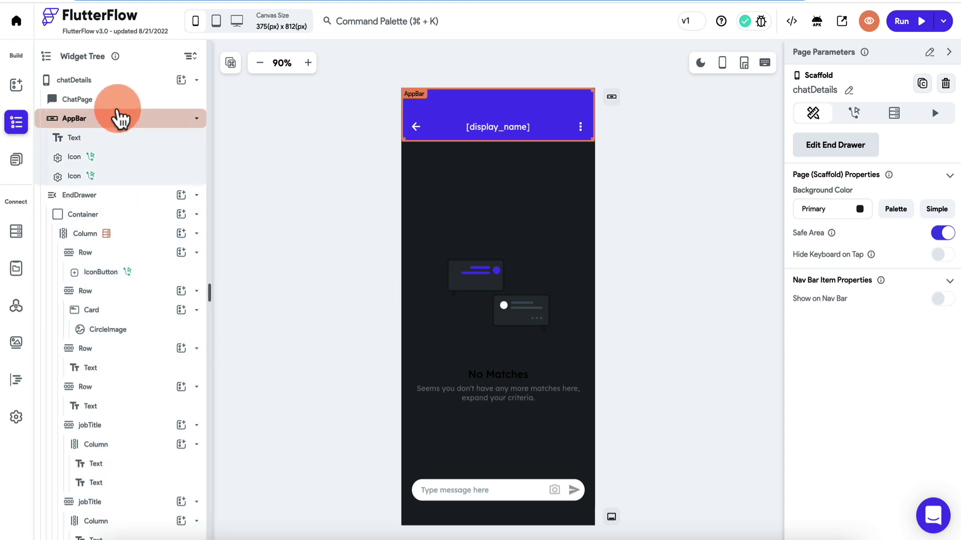
left_click(105, 103)
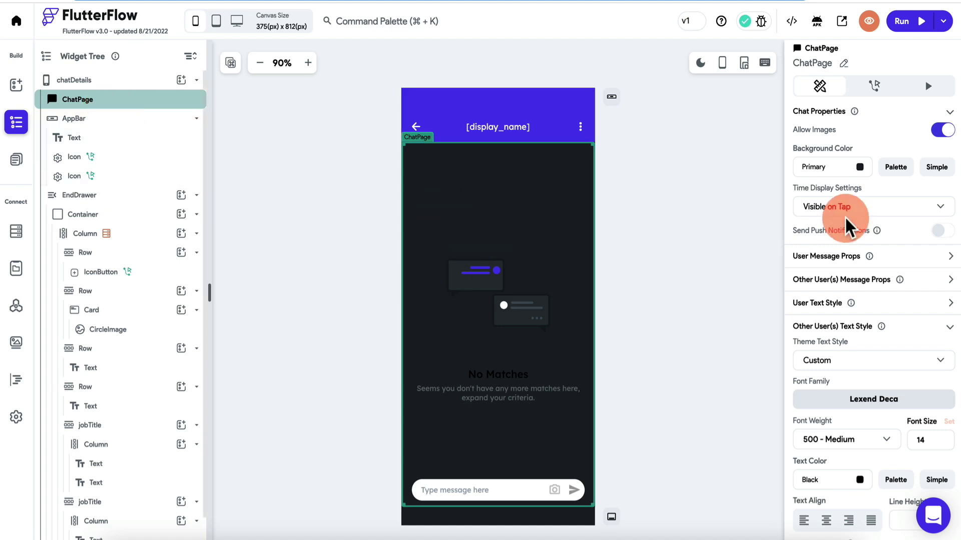
scroll(846, 221, "down", 3)
scroll(846, 221, "up", 3)
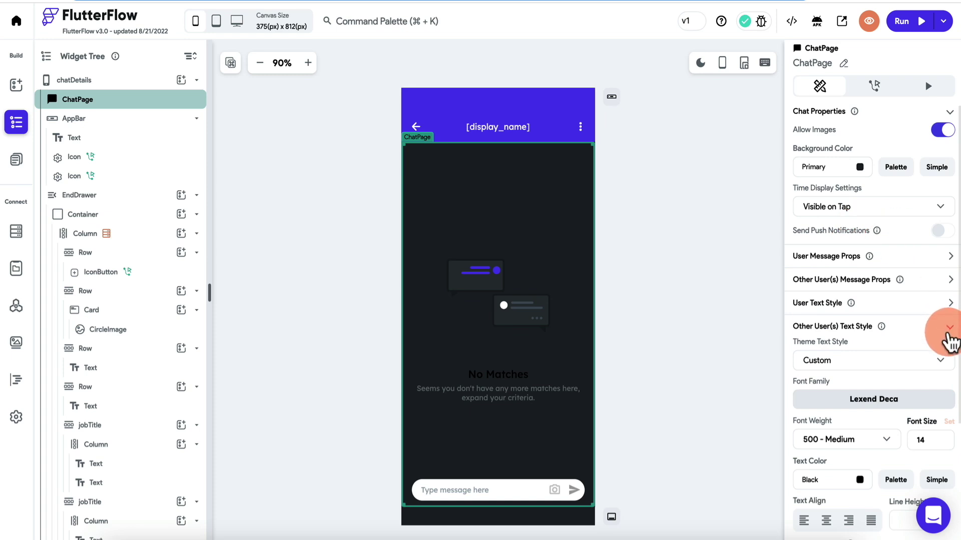
Expand the user and other-user message text style sections in ChatPage properties.
left_click(948, 331)
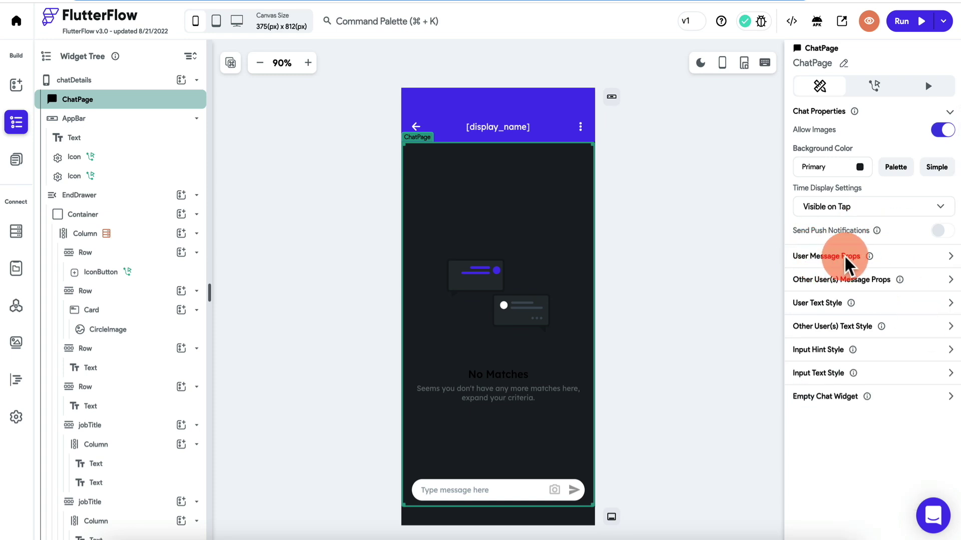
left_click(950, 255)
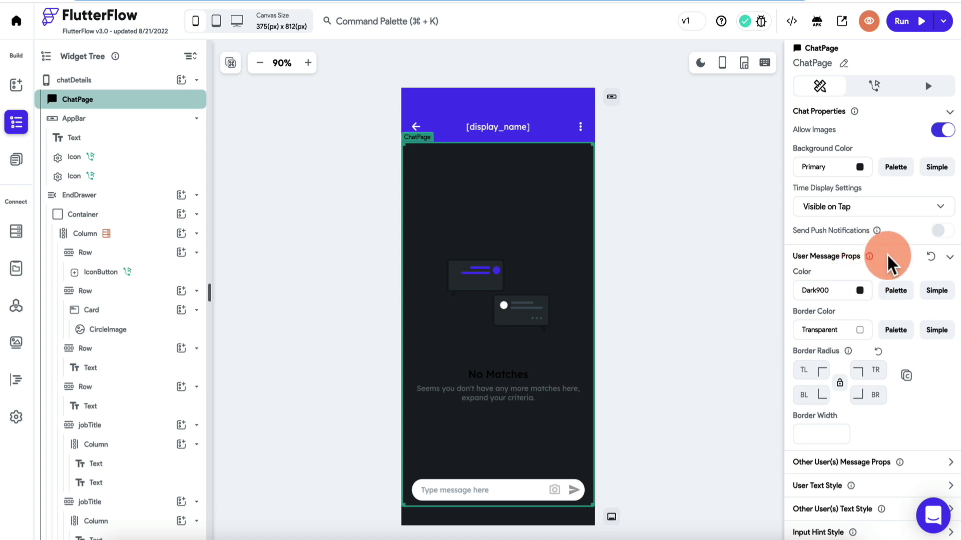
left_click(949, 257)
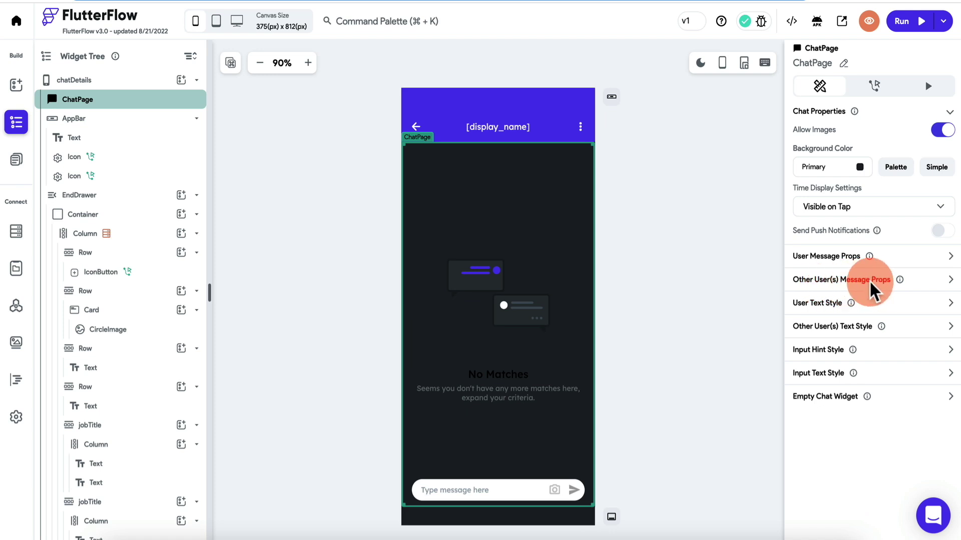
left_click(948, 280)
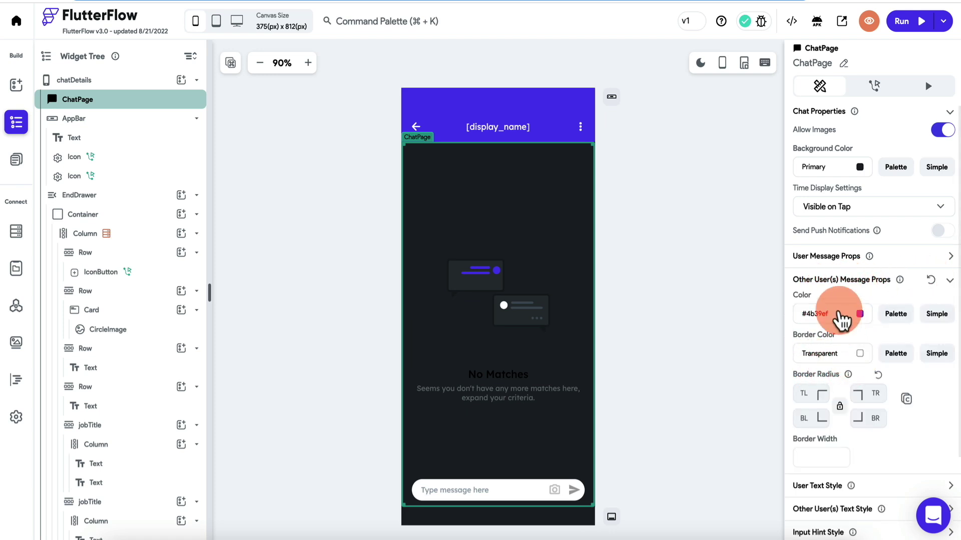
left_click(949, 281)
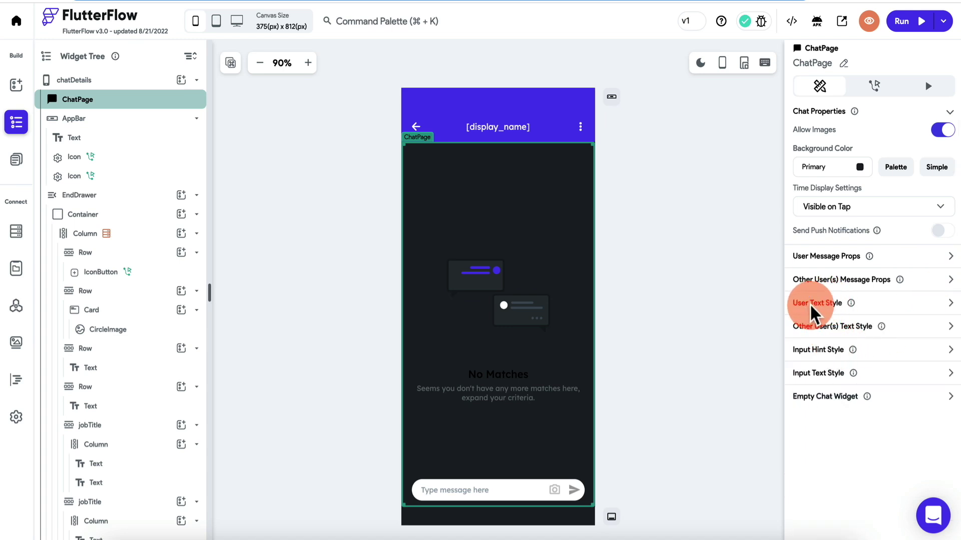
left_click(949, 305)
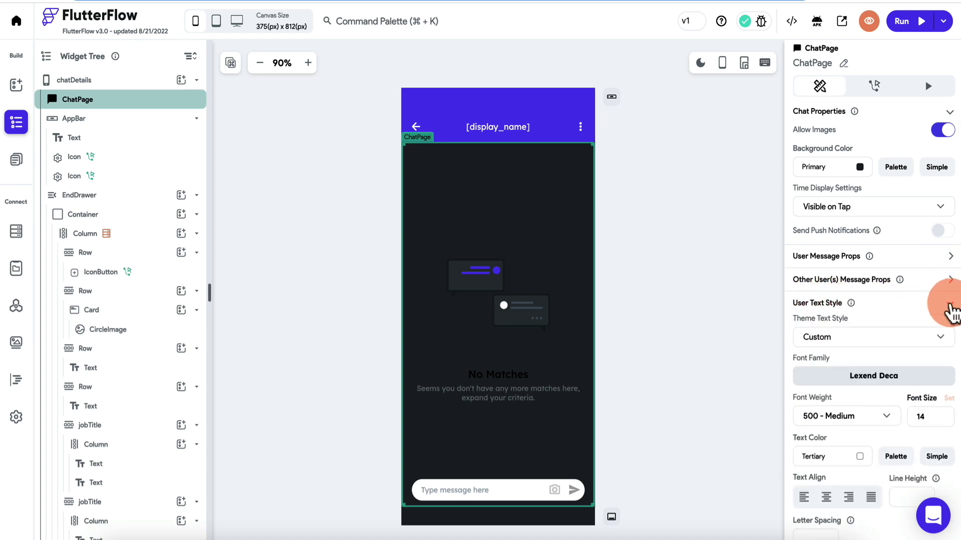
scroll(887, 355, "down", 3)
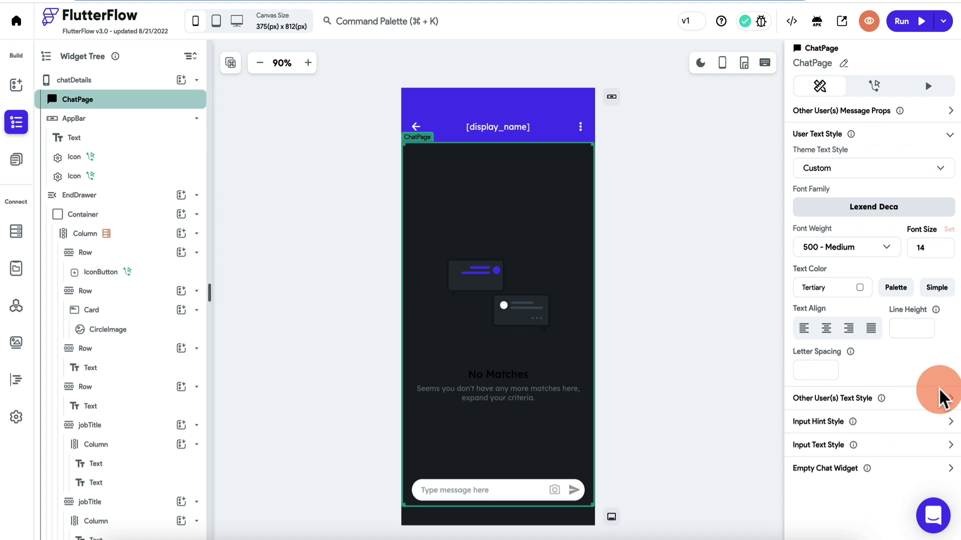
left_click(949, 399)
scroll(950, 408, "down", 3)
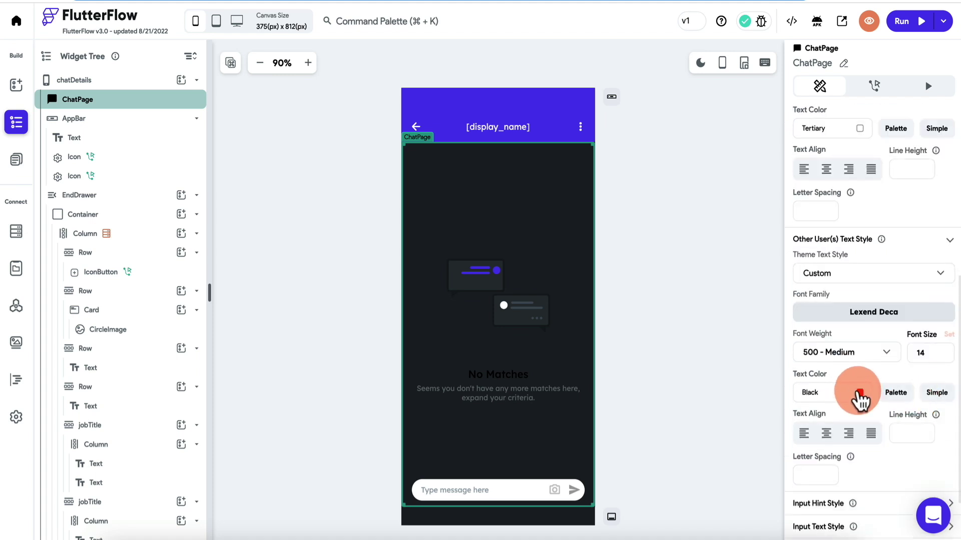
scroll(858, 401, "up", 3)
Set the message text colour to grey #6A6A6A and other users' text colour to GrayDark.
left_click(861, 278)
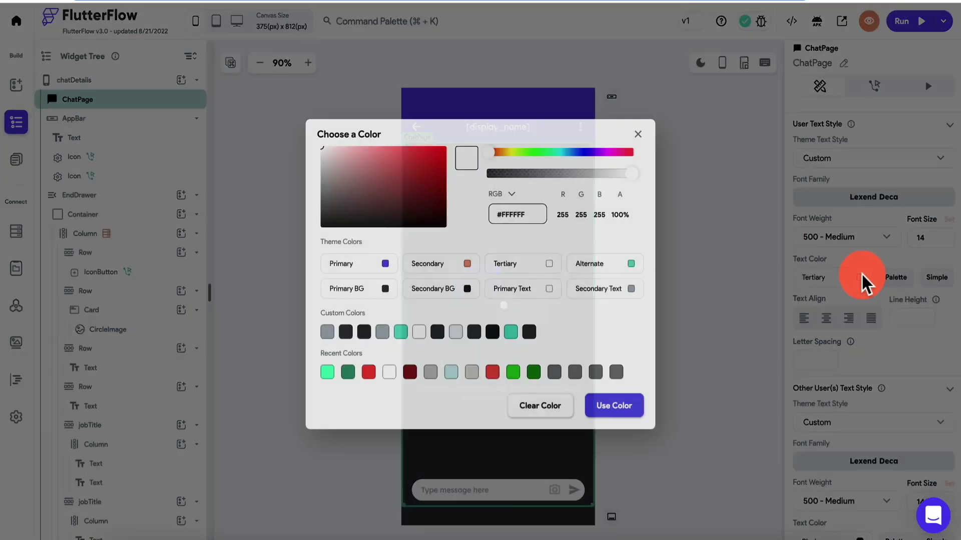
left_click_drag(376, 199, 310, 200)
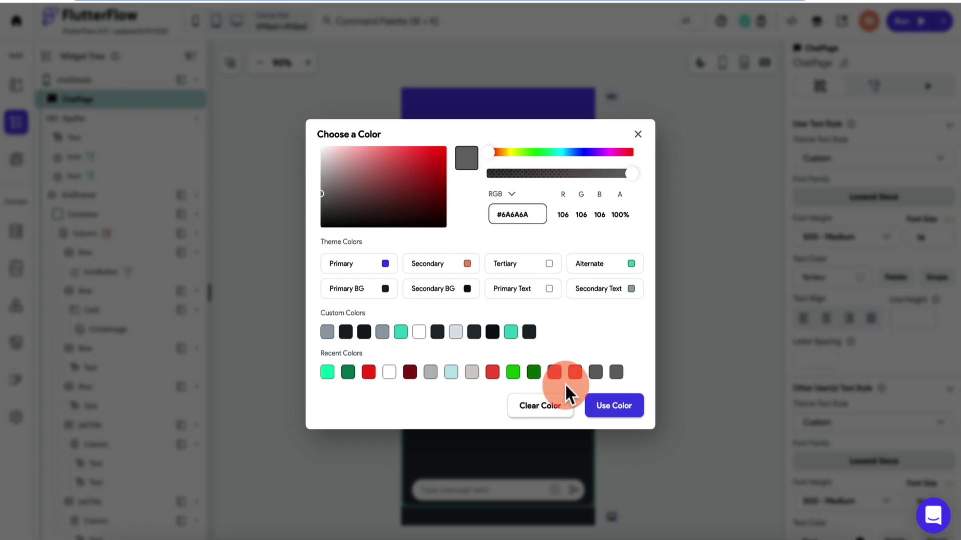
left_click(611, 406)
scroll(858, 341, "down", 4)
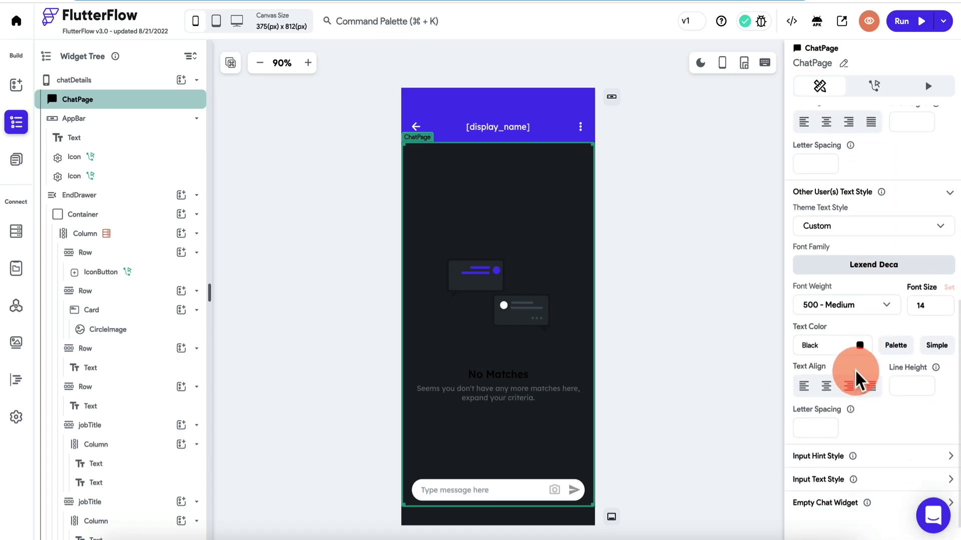
left_click(860, 345)
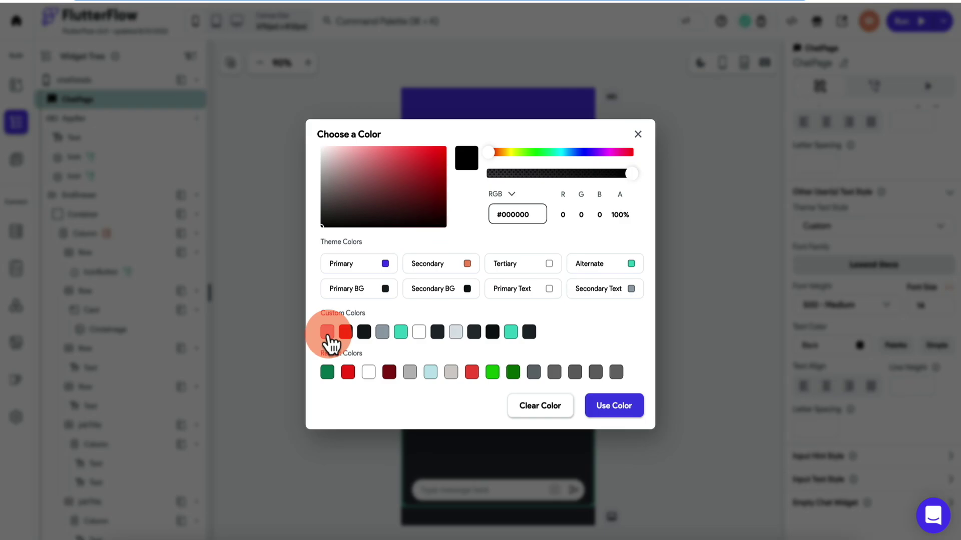
left_click(327, 331)
Expand the input hint, input text and empty chat widget sections, then list the app's pages.
scroll(832, 348, "down", 1)
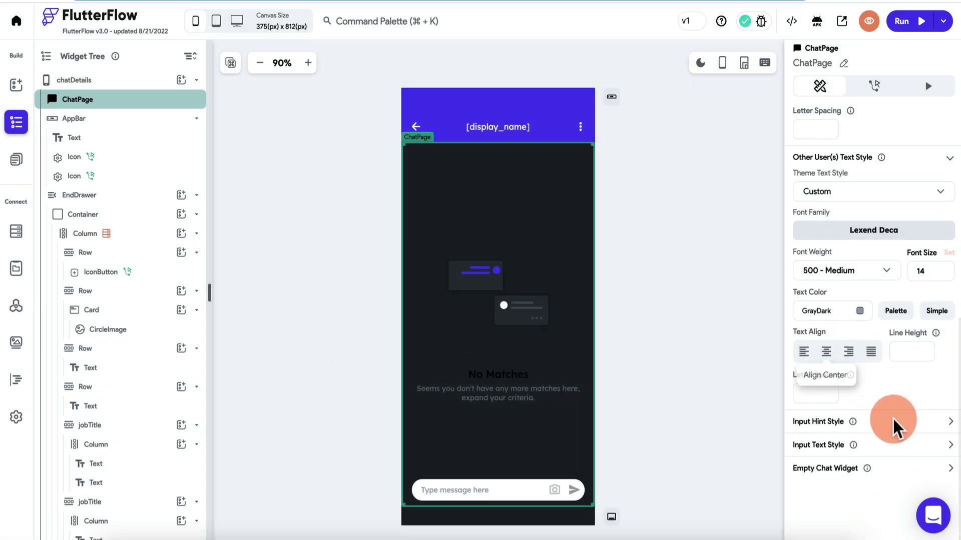
left_click(950, 425)
scroll(950, 425, "down", 3)
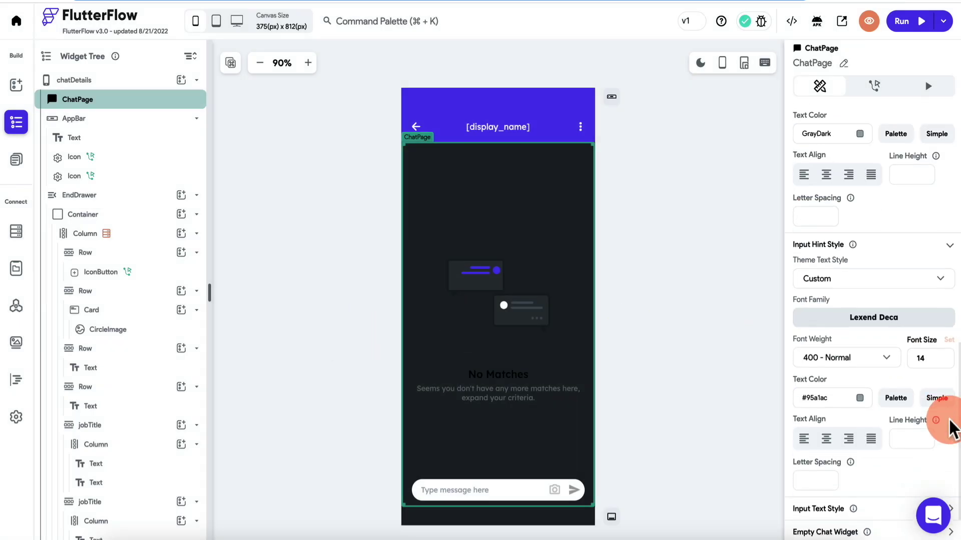
scroll(950, 425, "down", 1)
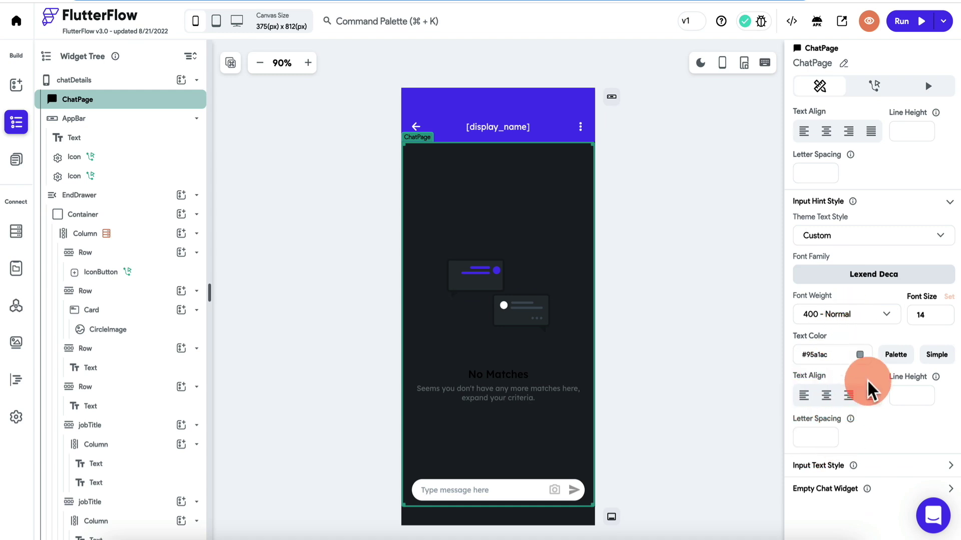
scroll(881, 396, "down", 1)
left_click(945, 454)
scroll(950, 457, "down", 4)
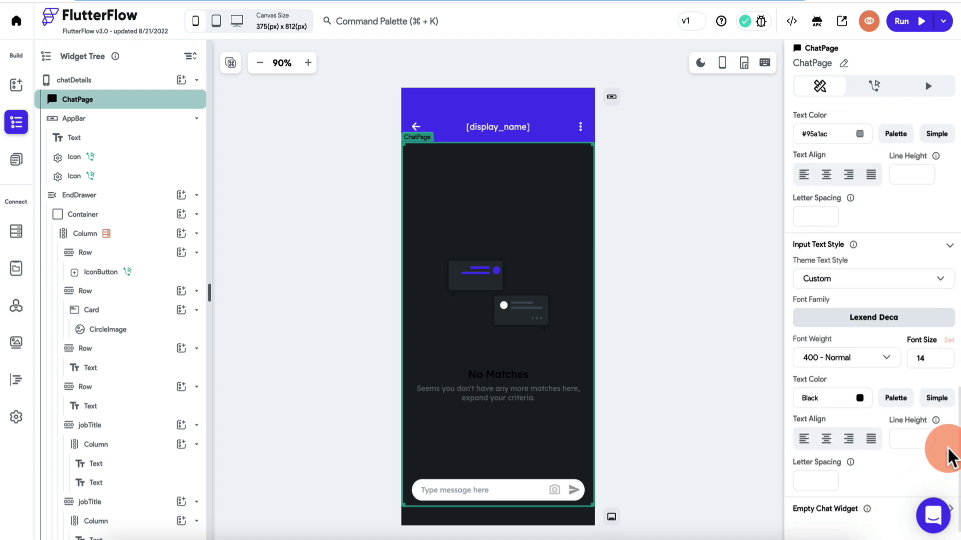
scroll(950, 456, "down", 1)
left_click(952, 474)
scroll(954, 477, "down", 5)
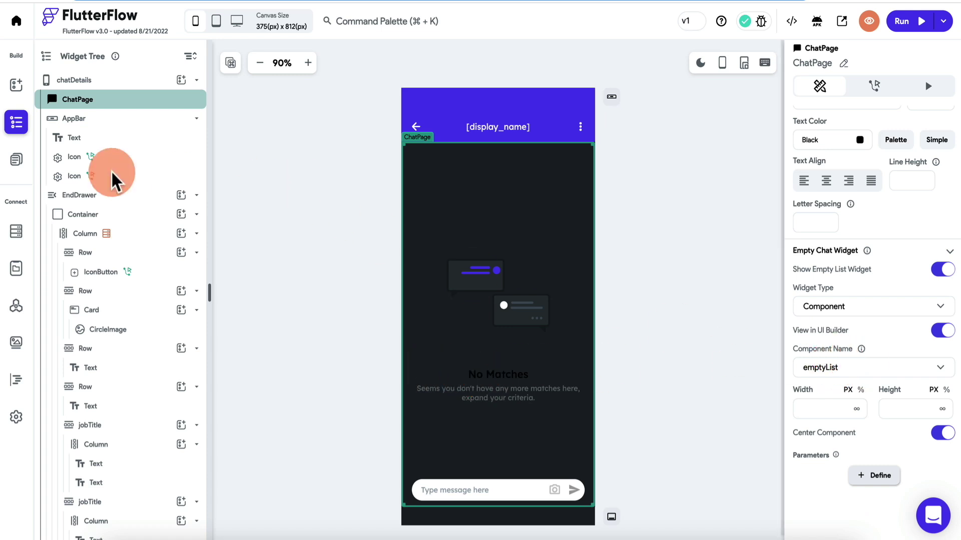
left_click(17, 160)
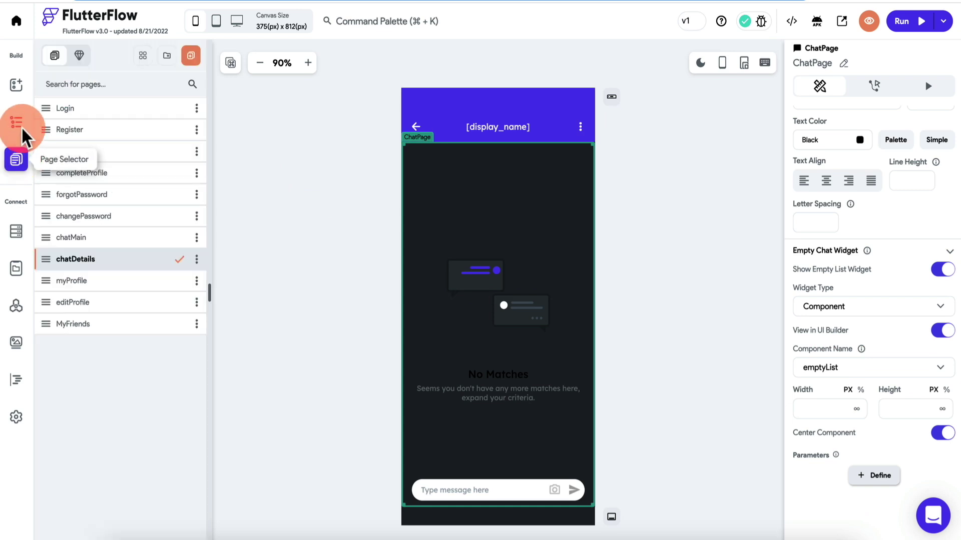
Duplicate the emptyList component in the Components list.
left_click(77, 55)
left_click(197, 151)
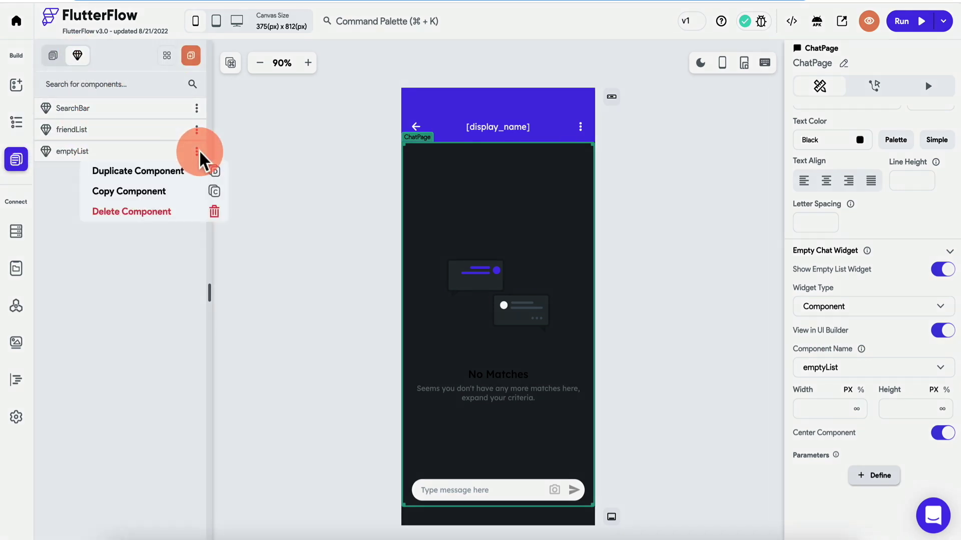
left_click(163, 173)
left_click(93, 175)
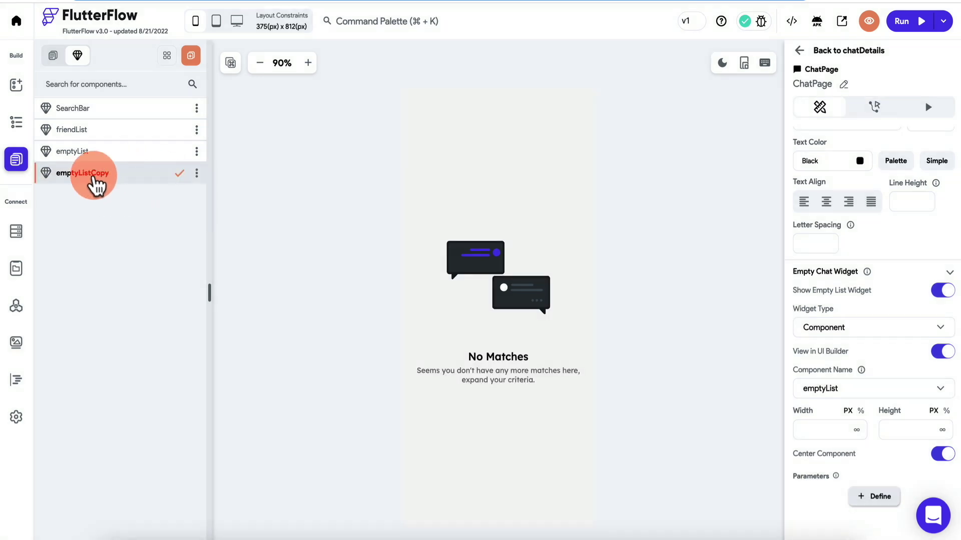
Rename emptyList to emptyMatches and its copy to emptyChat.
left_click(86, 153)
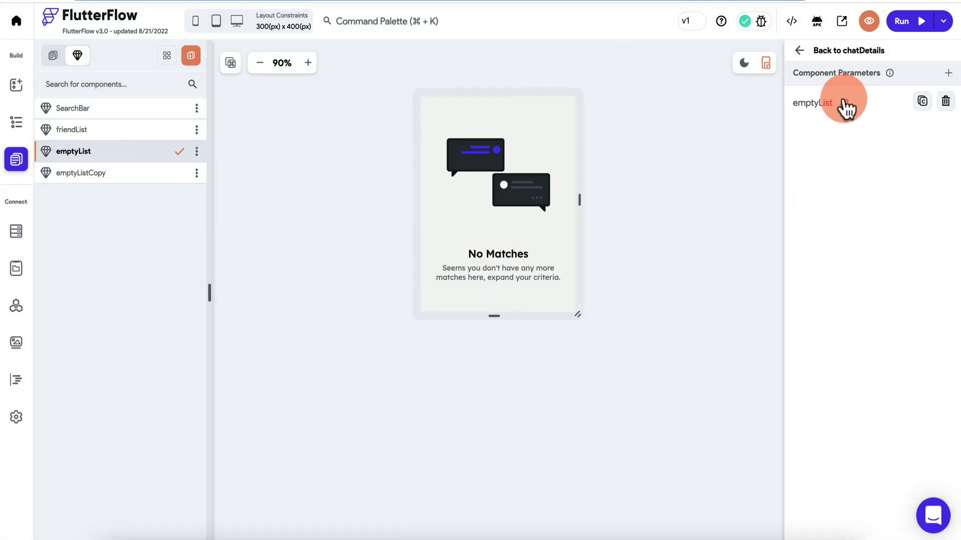
key("BackSpace")
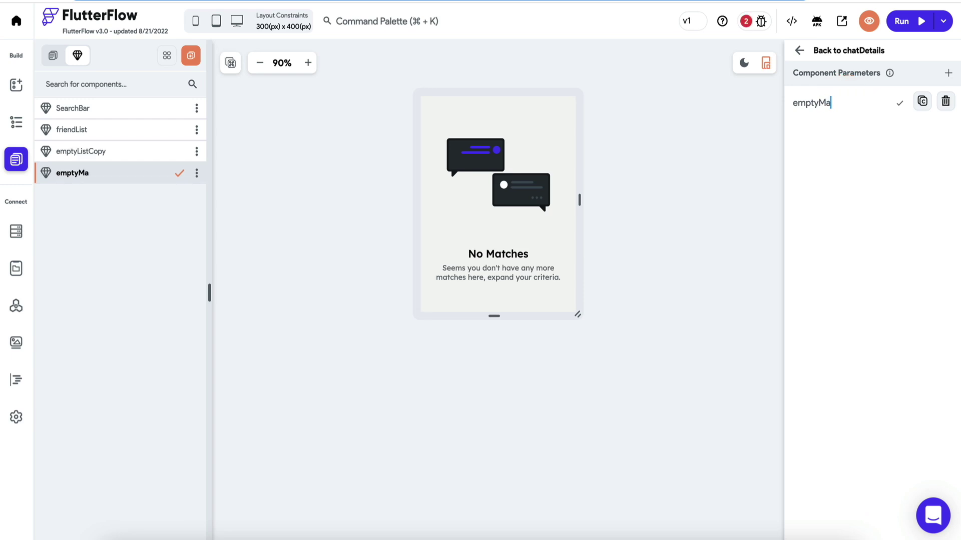
type("Matches")
key("Return")
left_click(117, 154)
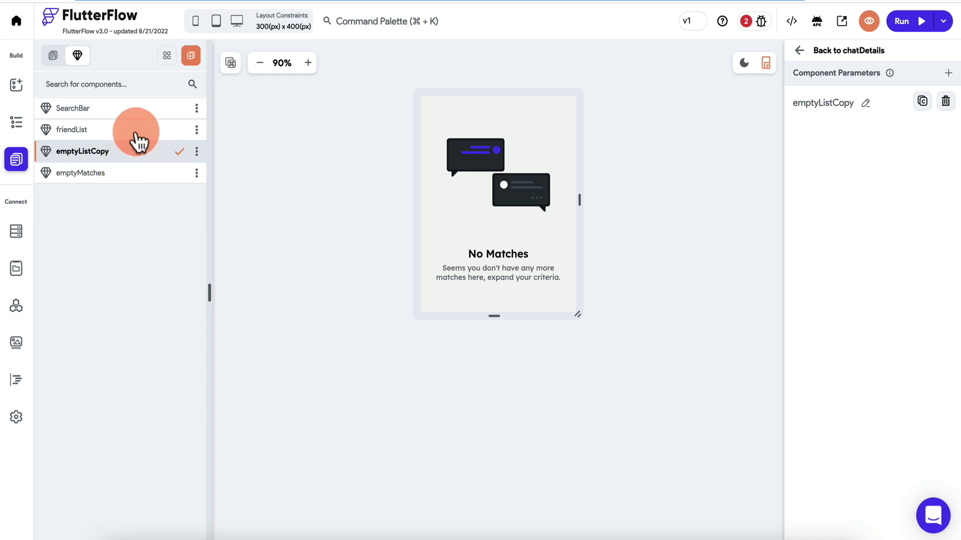
left_click(865, 102)
key("BackSpace")
key("BackSpace")
key("BackSpace")
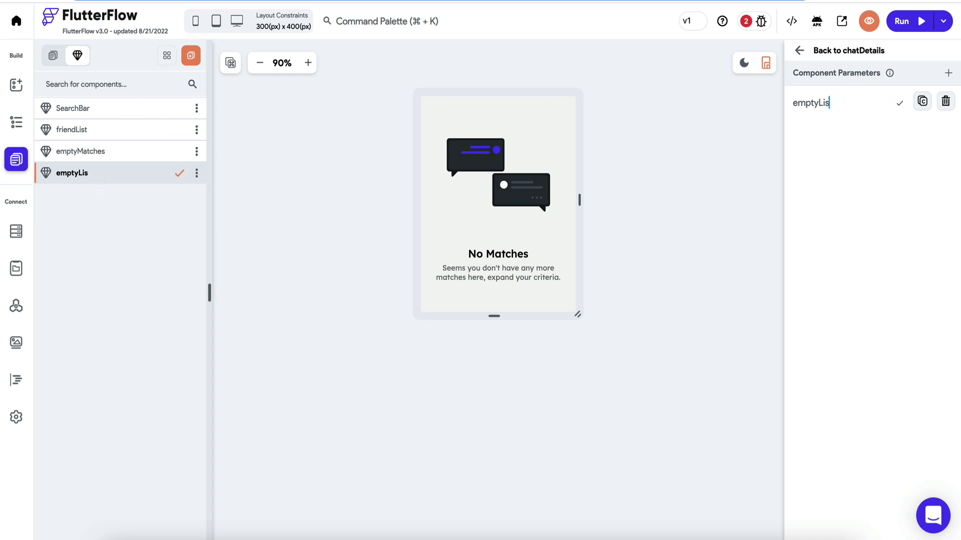
left_click(900, 102)
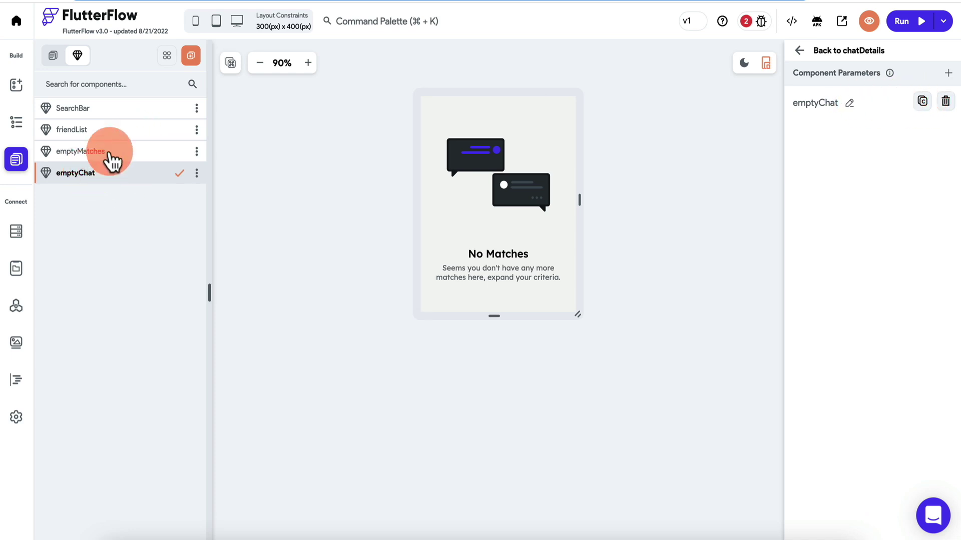
Change emptyChat's heading to 'No Messages' and its subtitle to say messages.
left_click(509, 255)
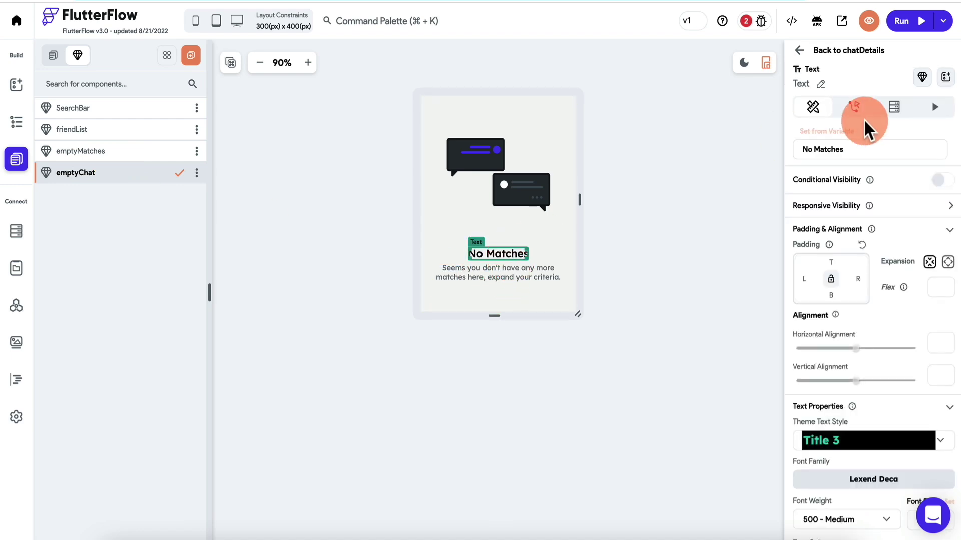
double_click(829, 149)
type("C")
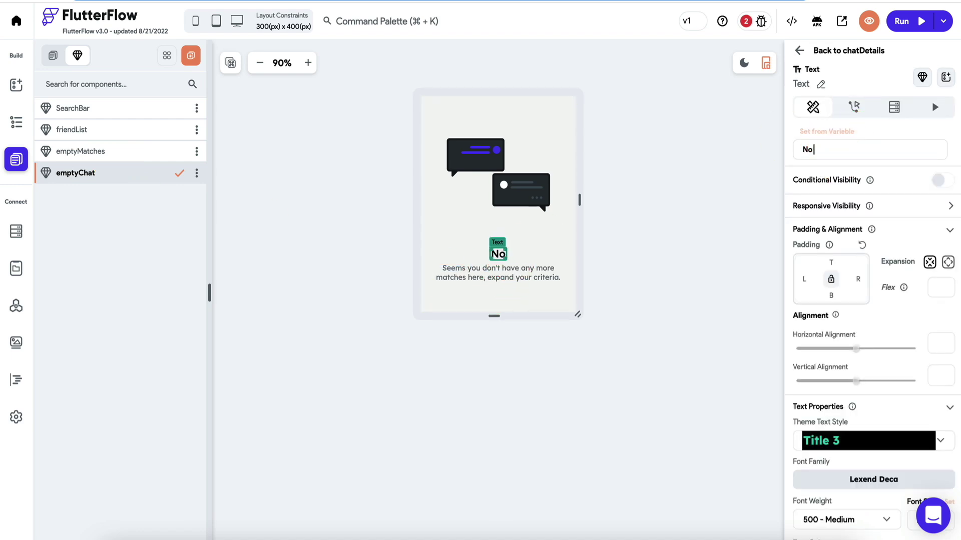
type("essages")
left_click(500, 270)
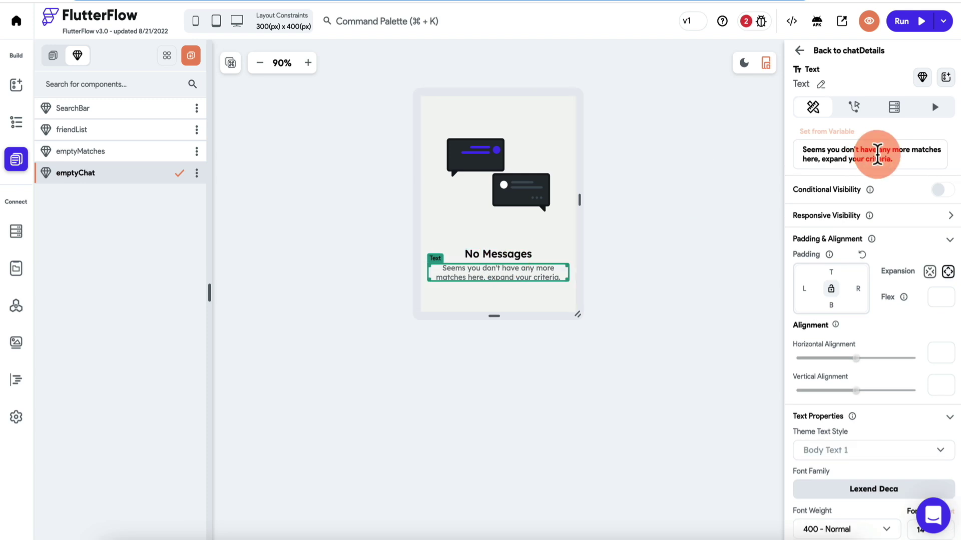
type("messages")
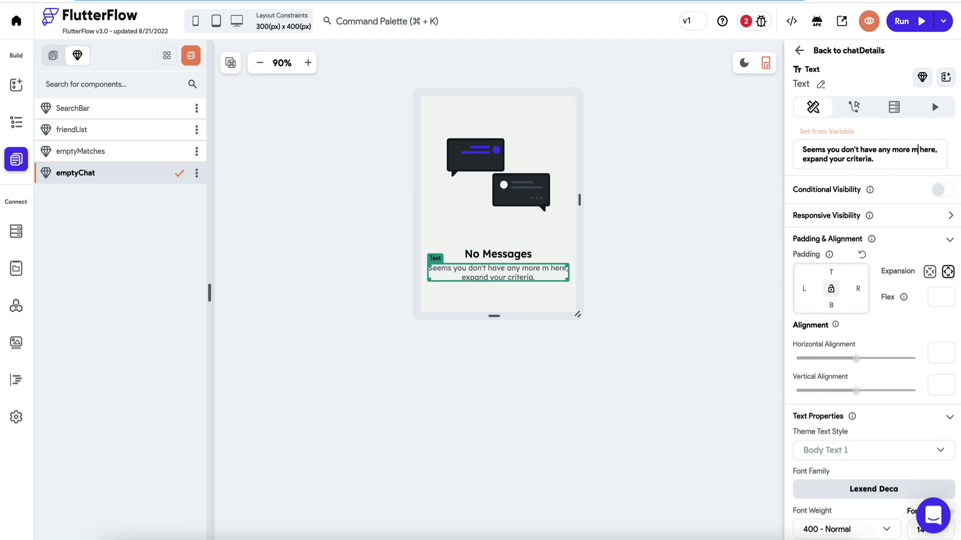
left_click(470, 255)
Check emptyMatches and go back to the chatDetails page.
left_click(141, 152)
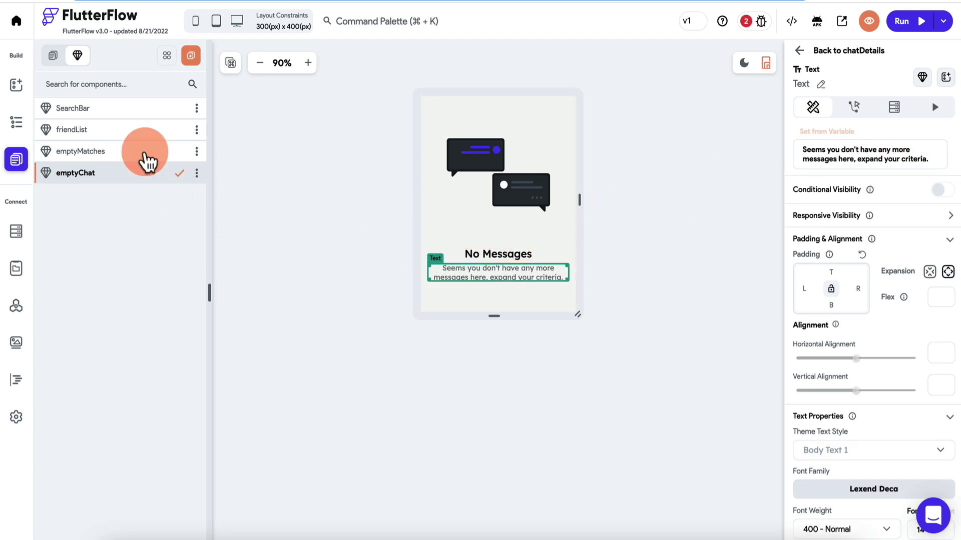
left_click(635, 47)
left_click(17, 126)
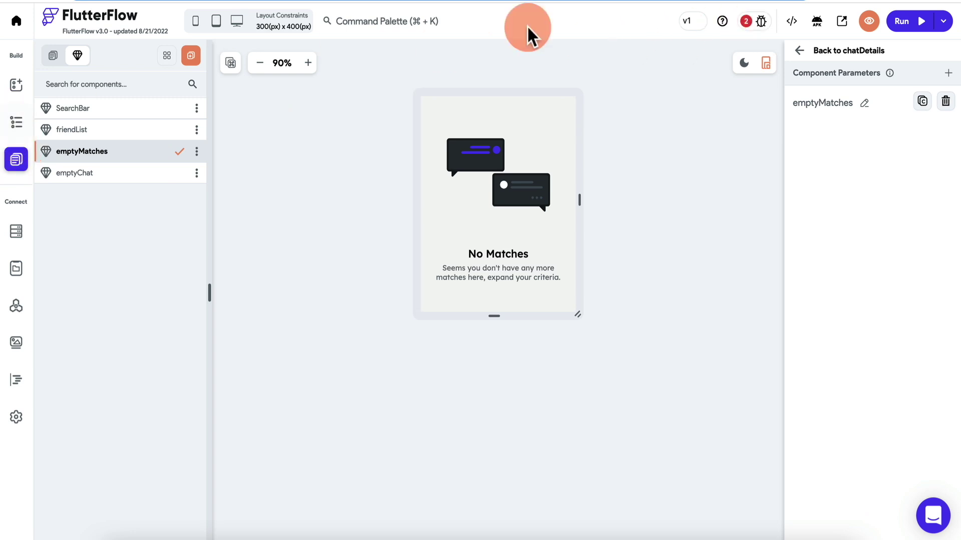
left_click(798, 52)
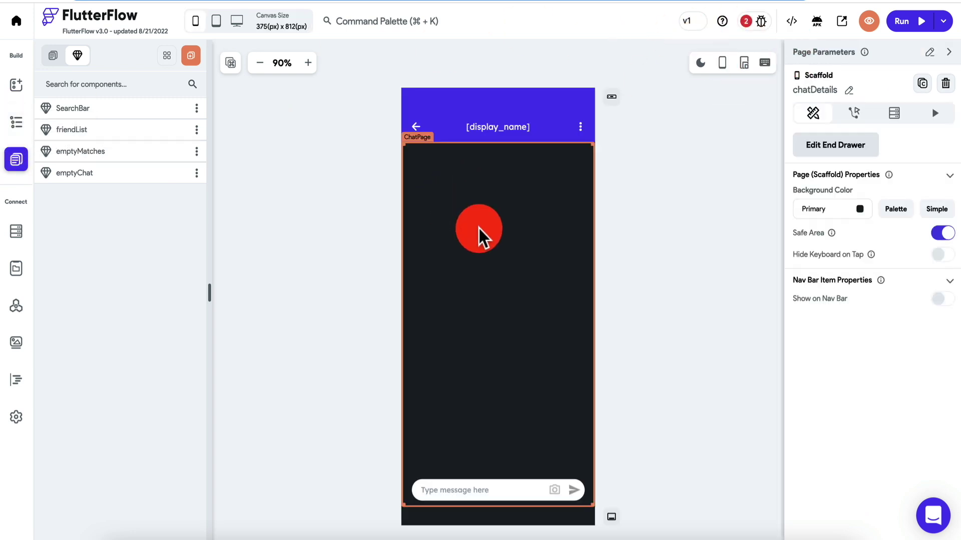
Set ChatPage's empty chat widget to the emptyChat component.
left_click(17, 124)
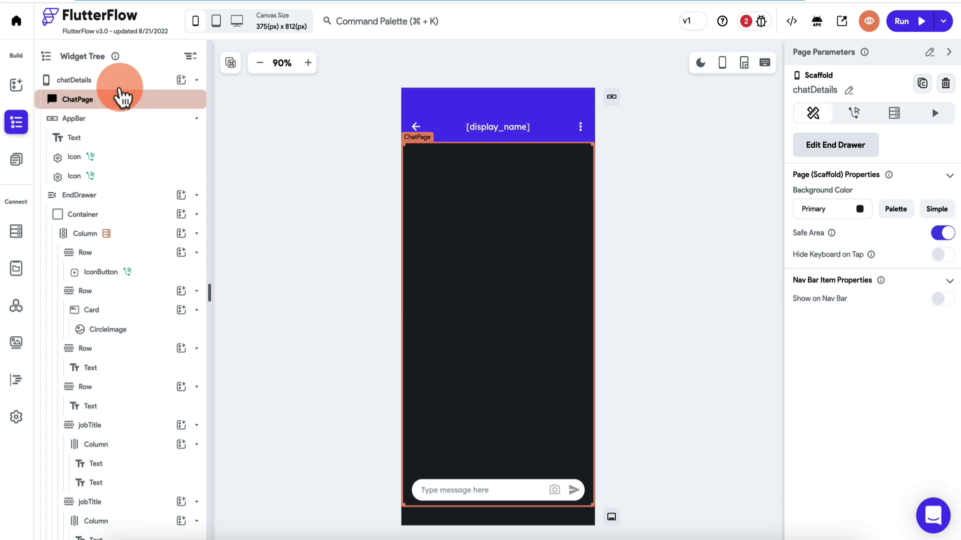
left_click(123, 98)
scroll(845, 268, "down", 15)
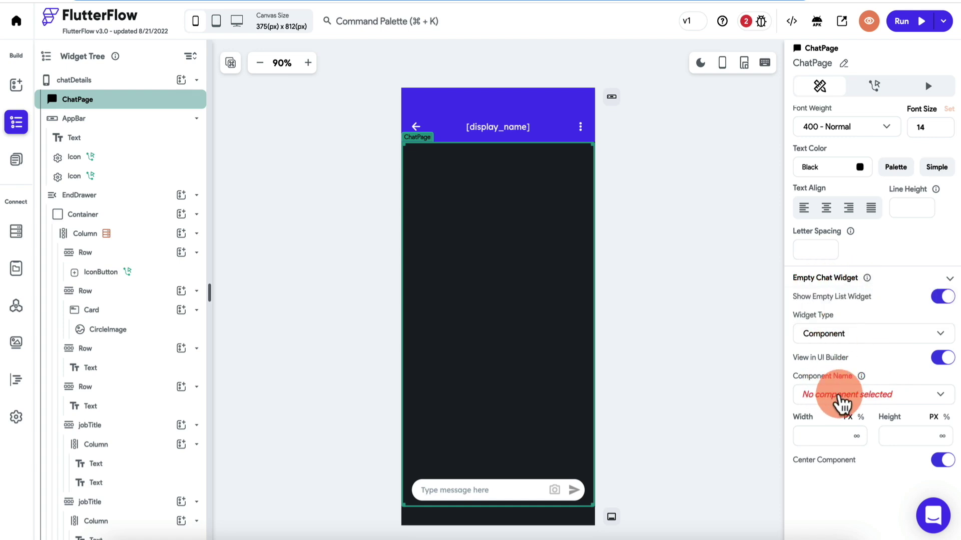
left_click(842, 403)
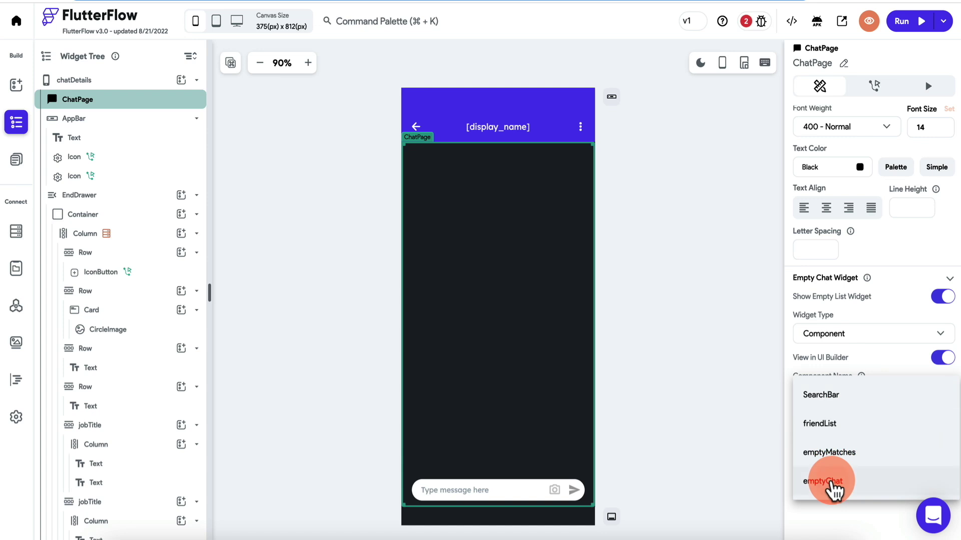
left_click(832, 483)
left_click(99, 388)
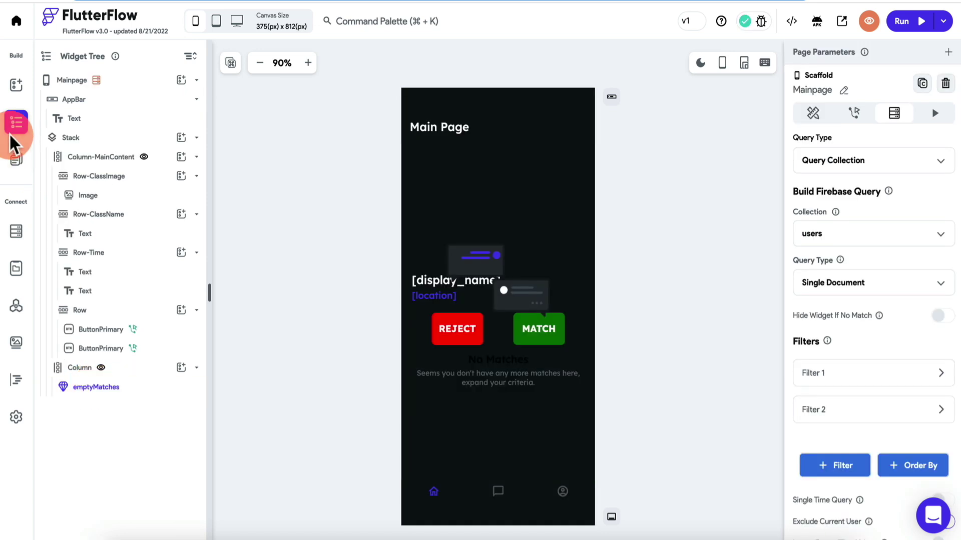
Open the chatMain page and select its chat ListView.
left_click(16, 159)
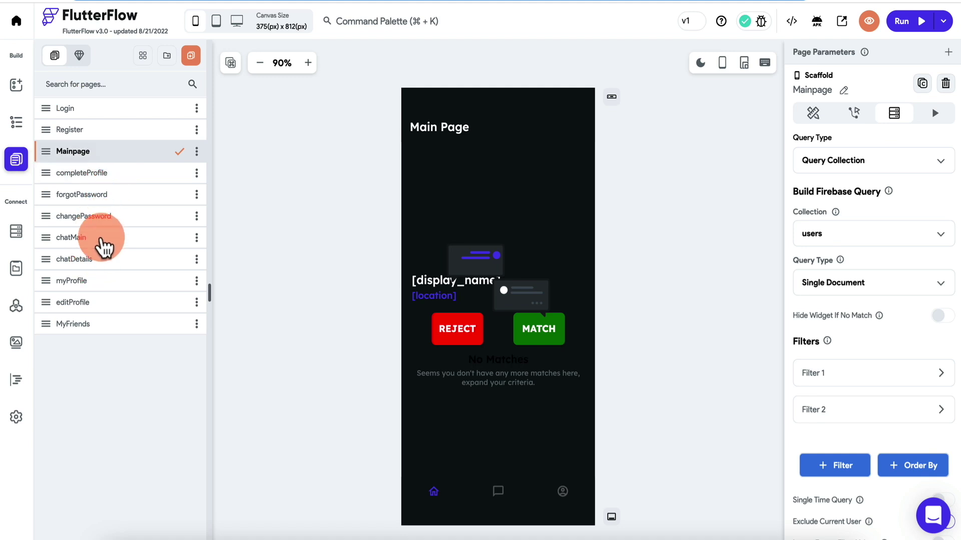
left_click(103, 244)
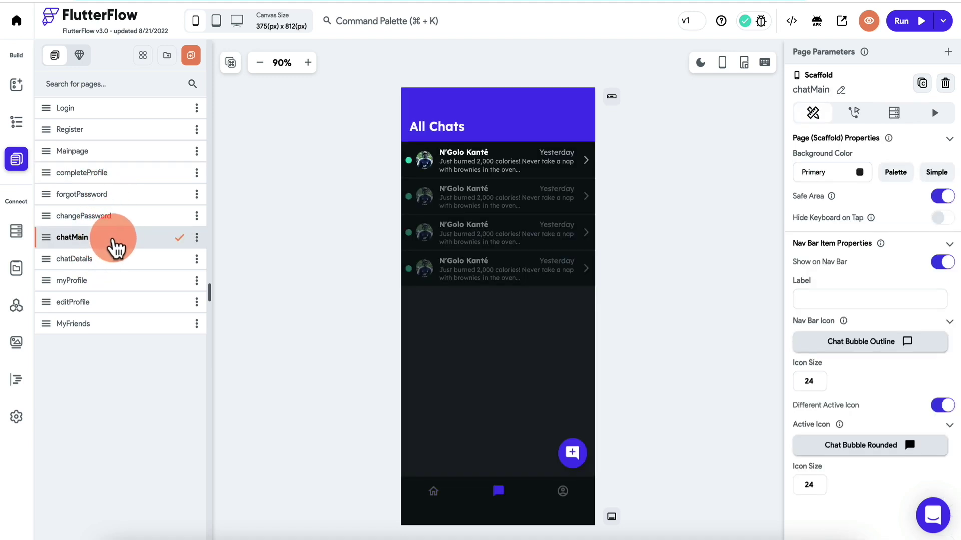
left_click(531, 218)
scroll(811, 269, "down", 5)
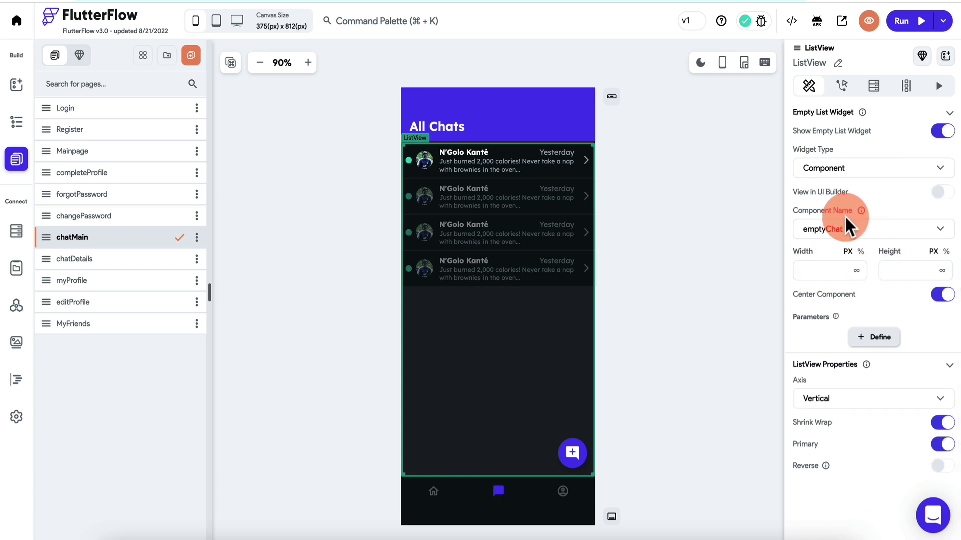
left_click(506, 172)
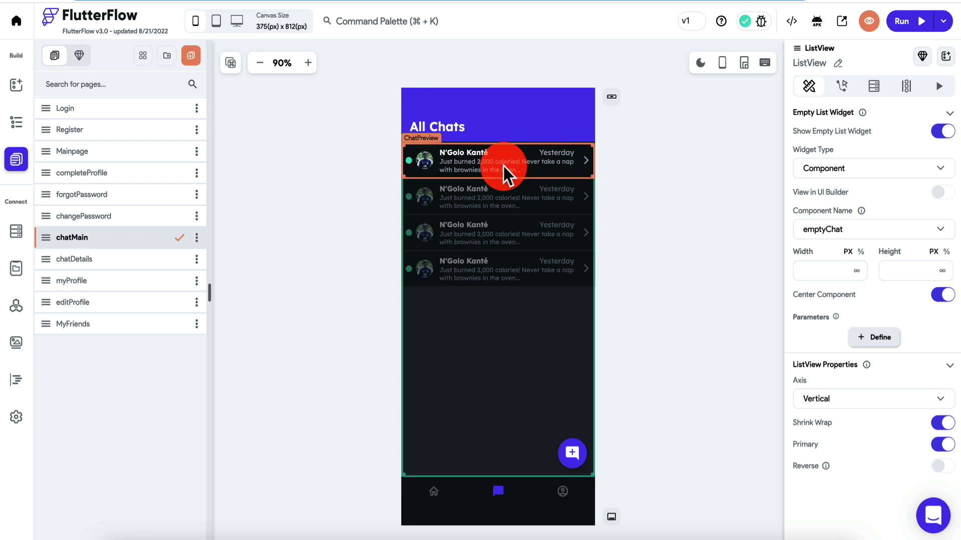
left_click(238, 140)
left_click(15, 125)
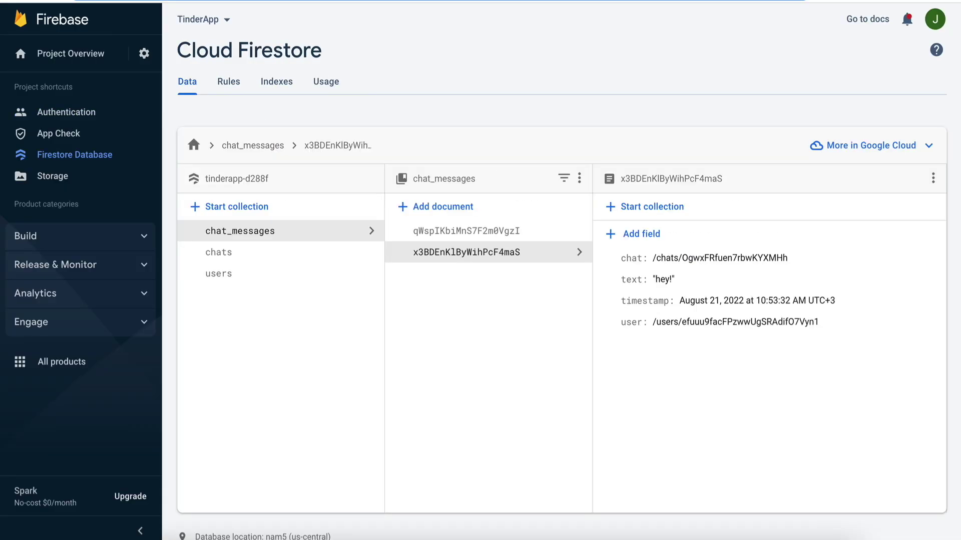
In the users collection, delete one user's match entry and all three rejected entries.
left_click(270, 275)
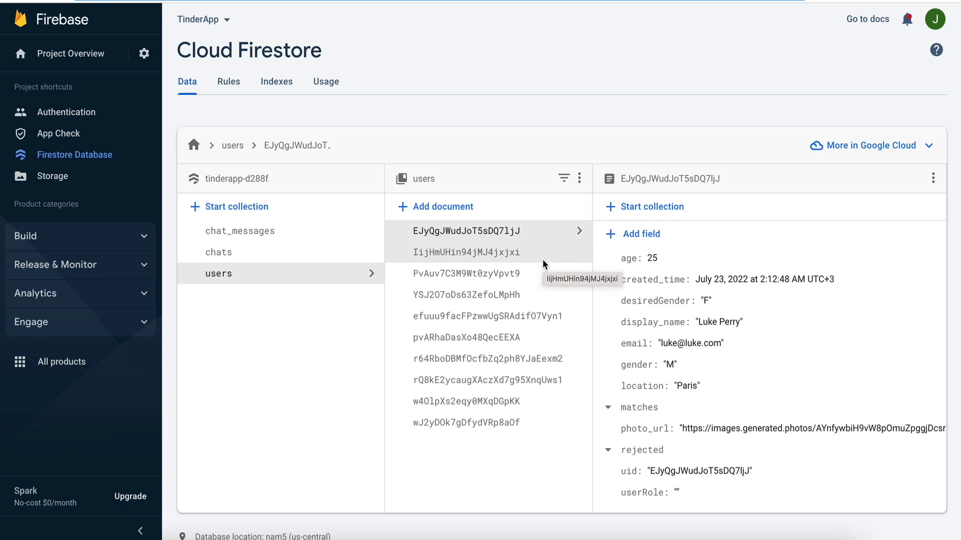
left_click(463, 363)
left_click(455, 378)
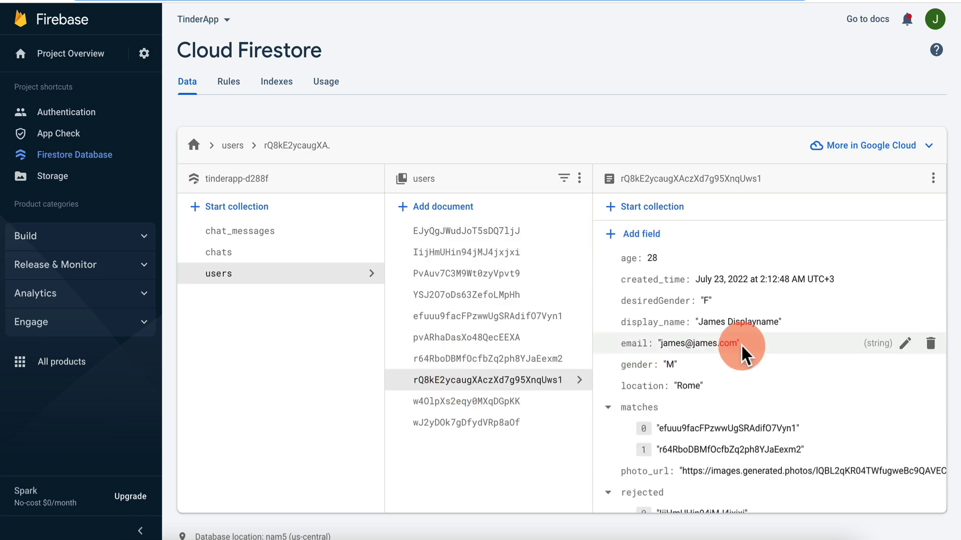
scroll(741, 344, "down", 2)
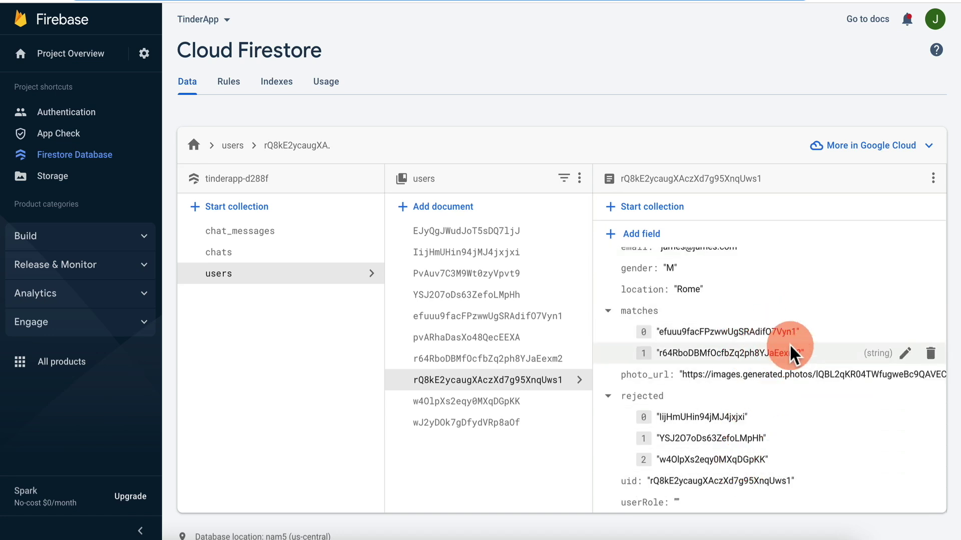
left_click(939, 338)
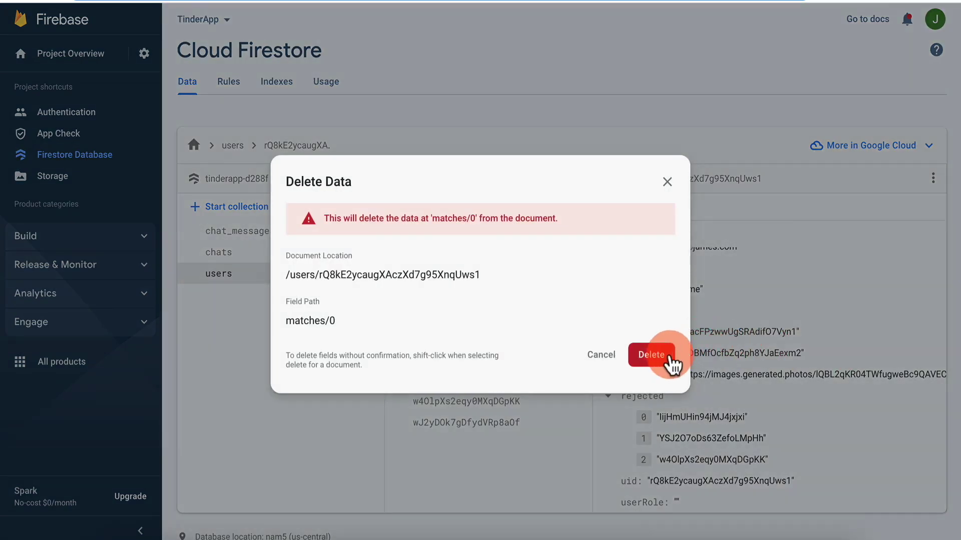
left_click(645, 359)
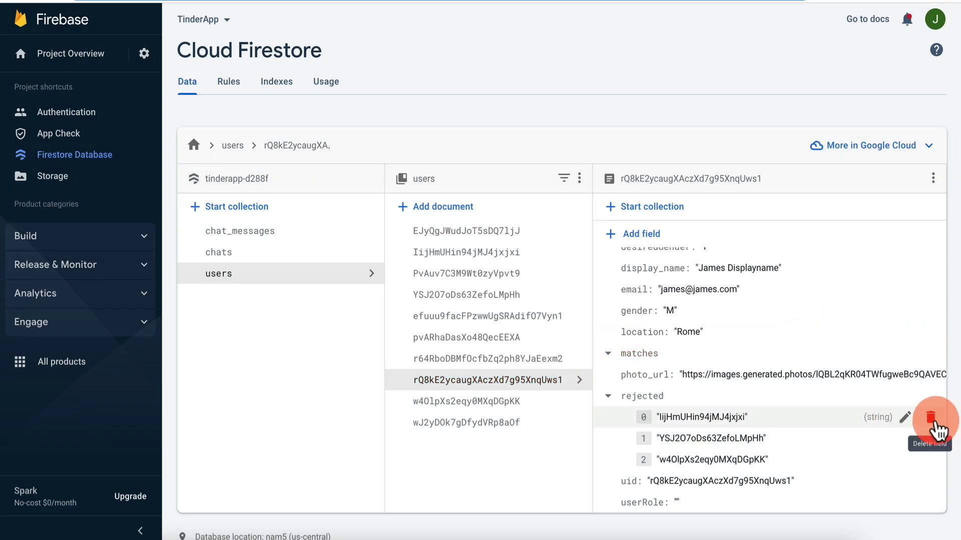
left_click(930, 421)
left_click(650, 355)
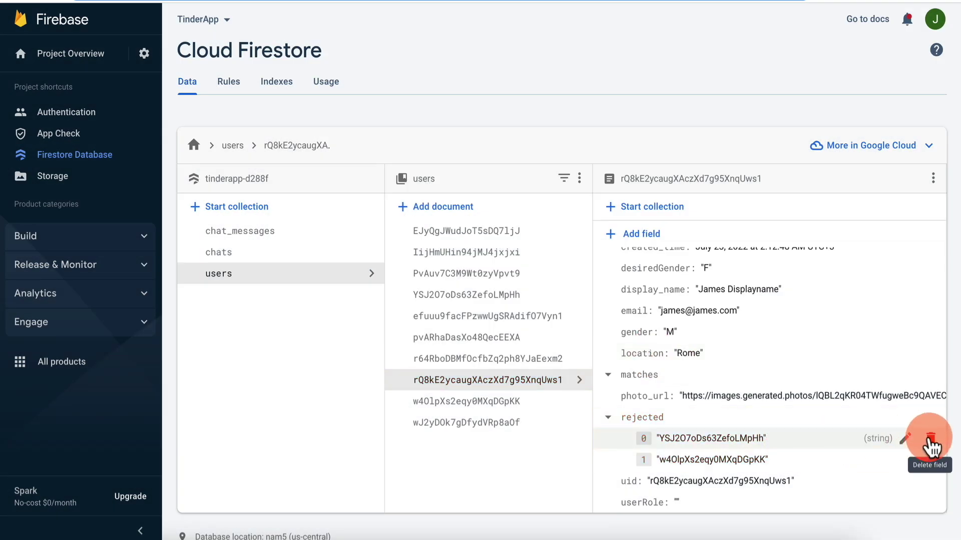
left_click(928, 439)
left_click(654, 358)
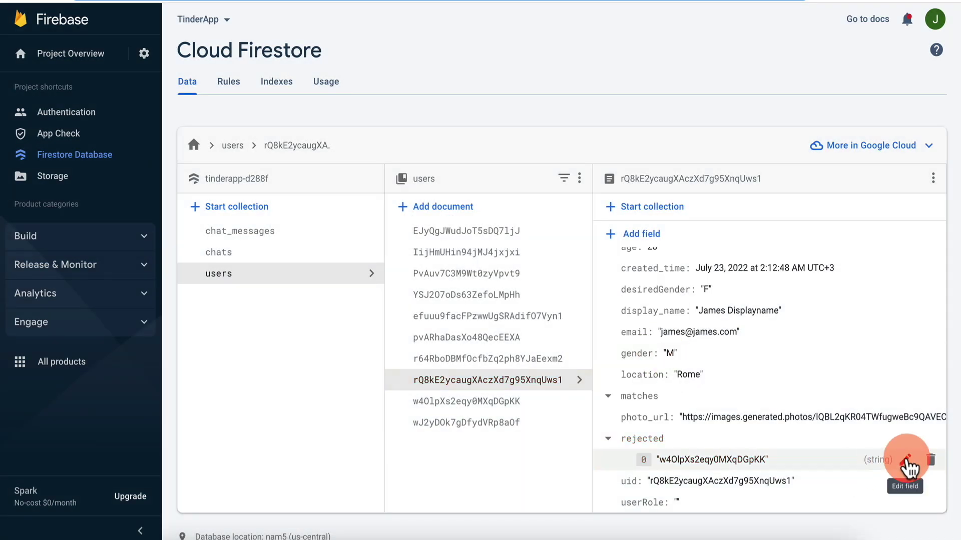
left_click(930, 459)
left_click(651, 355)
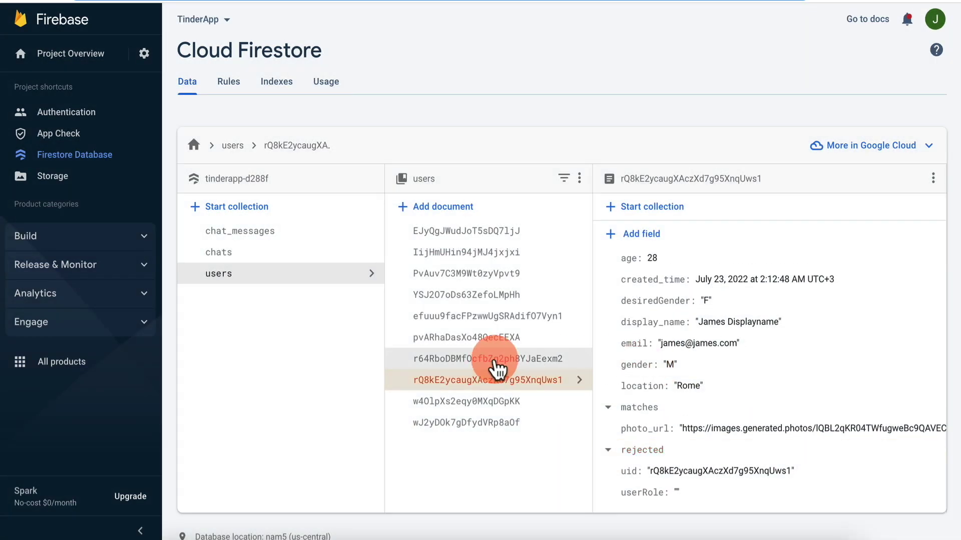
Empty a second user's three matches and two rejected entries, then recheck the first user.
left_click(466, 316)
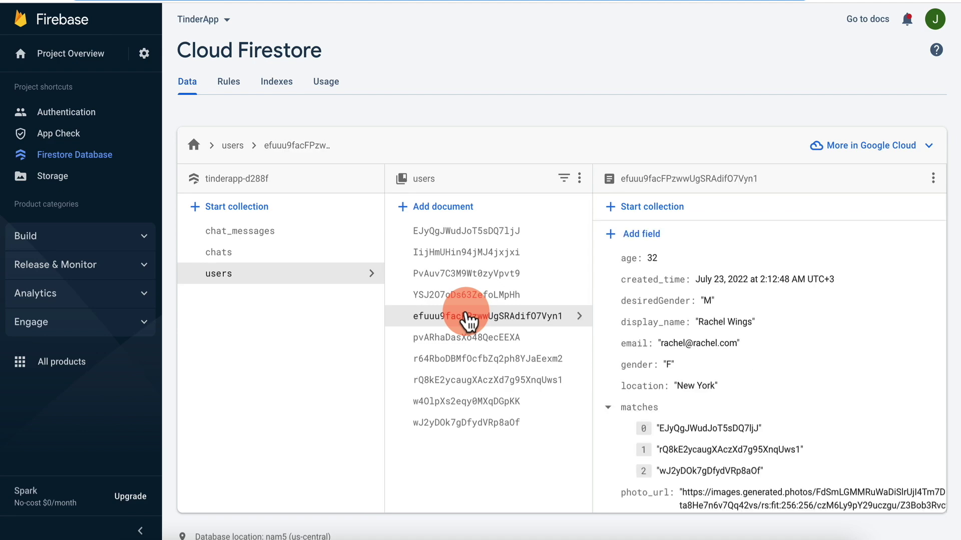
scroll(690, 310, "down", 2)
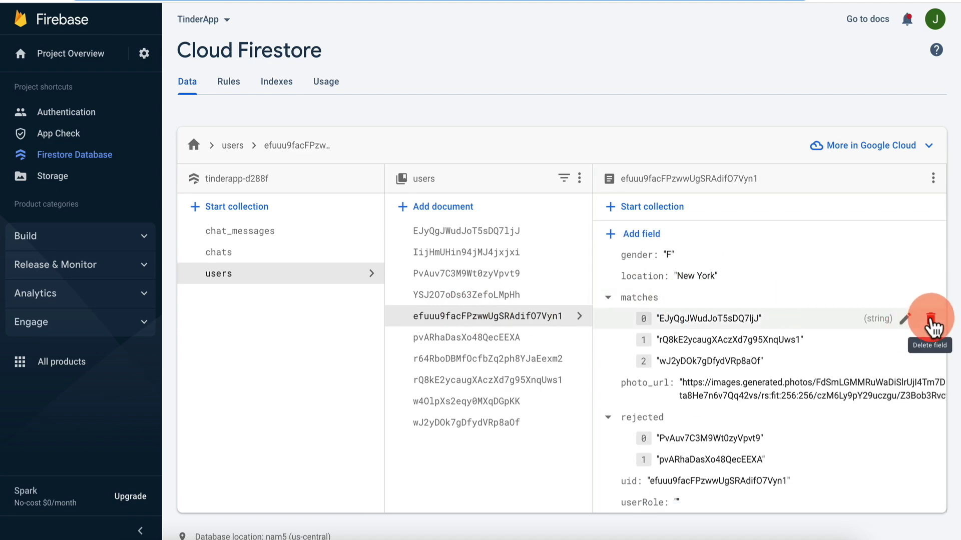
left_click(929, 317)
left_click(650, 355)
left_click(930, 340)
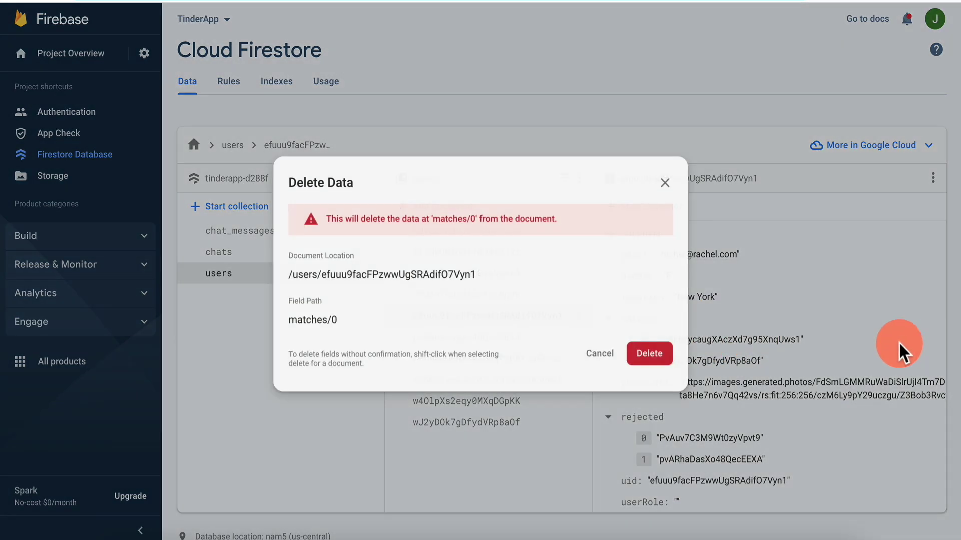
left_click(651, 356)
left_click(931, 362)
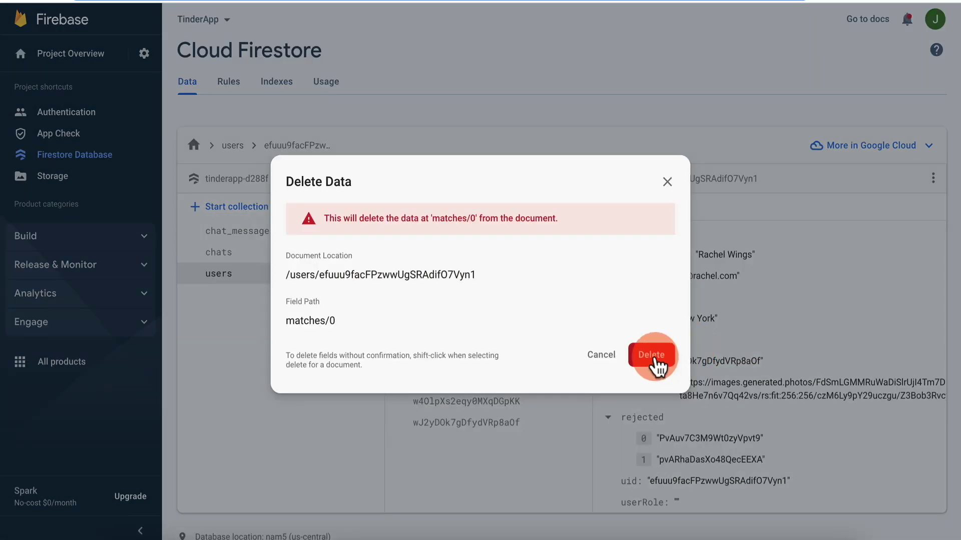
left_click(651, 356)
left_click(930, 442)
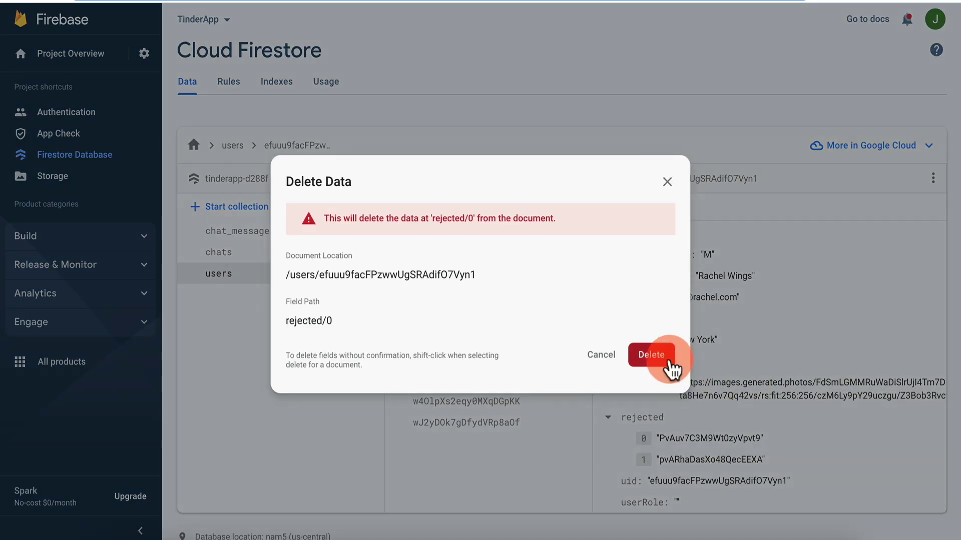
left_click(648, 357)
left_click(930, 459)
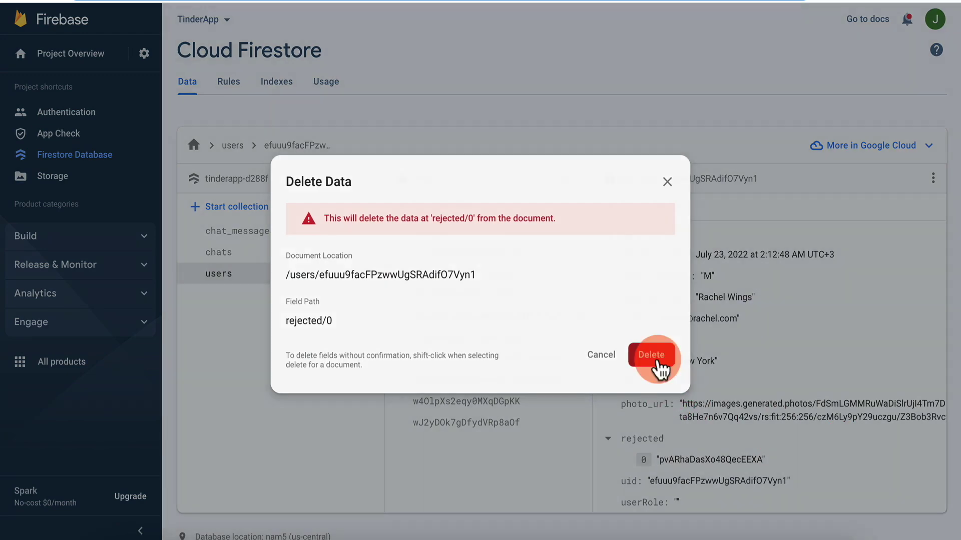
left_click(651, 356)
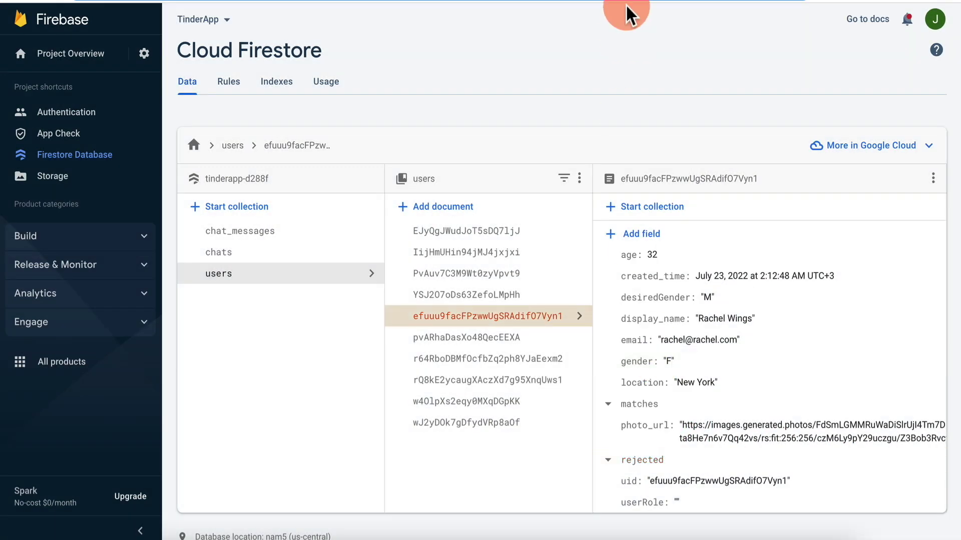
left_click(505, 229)
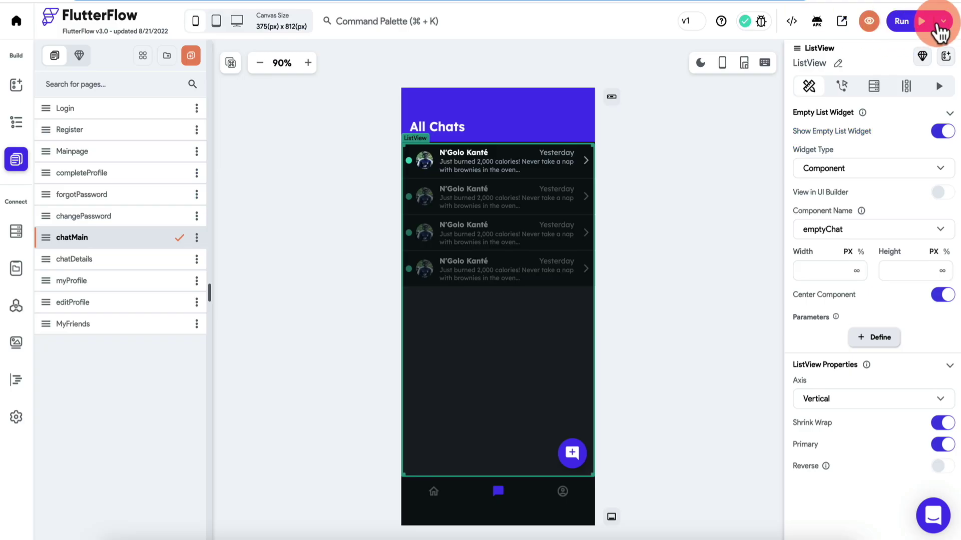
left_click(943, 21)
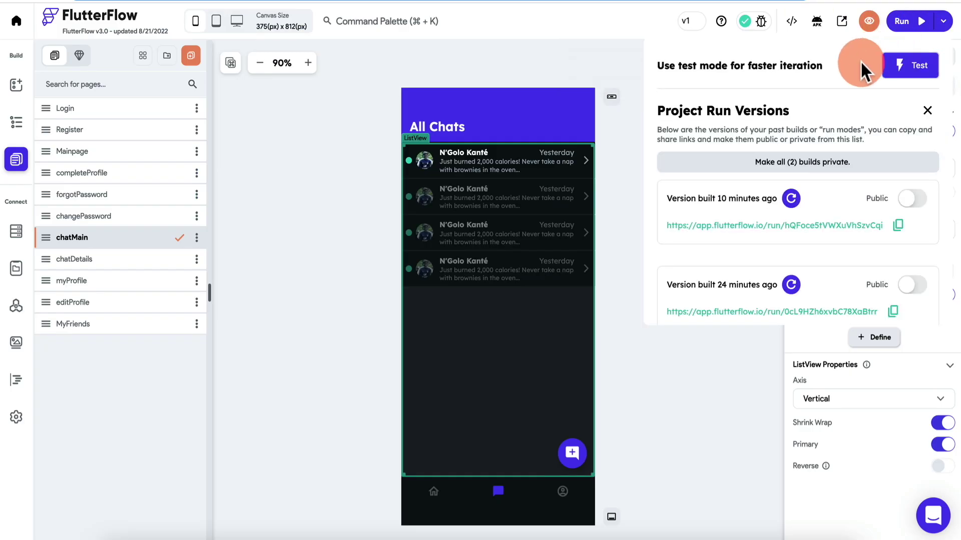
Launch a test run and toggle dark mode on and off from the profile page.
left_click(916, 23)
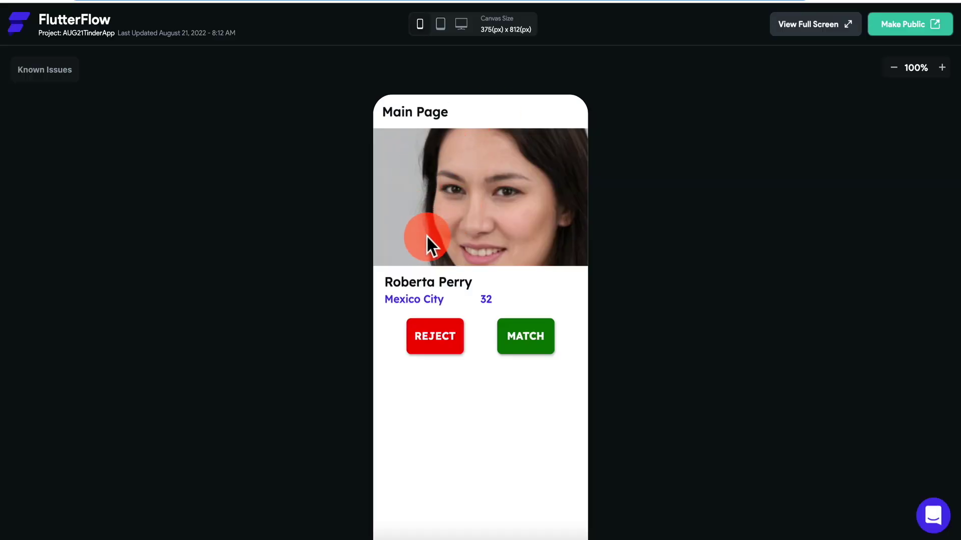
scroll(283, 308, "down", 2)
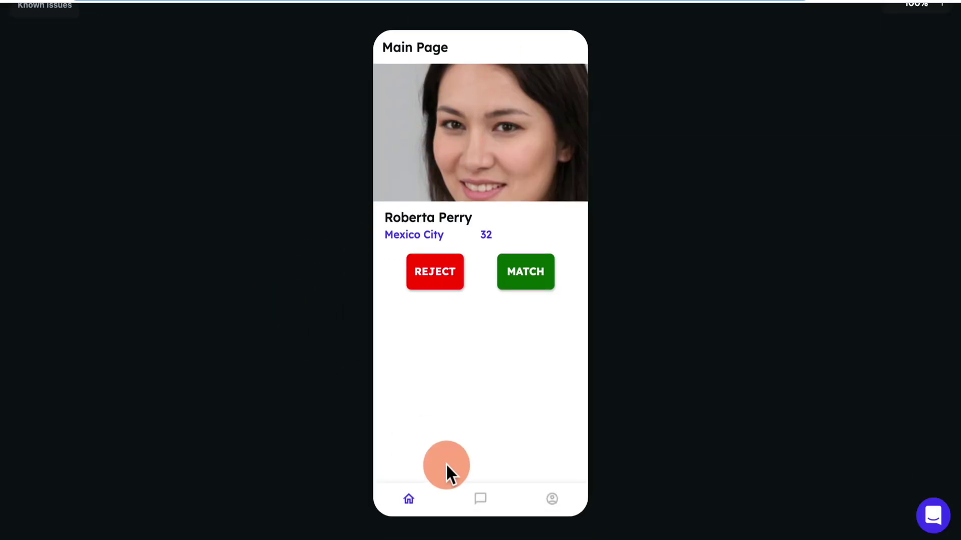
left_click(552, 503)
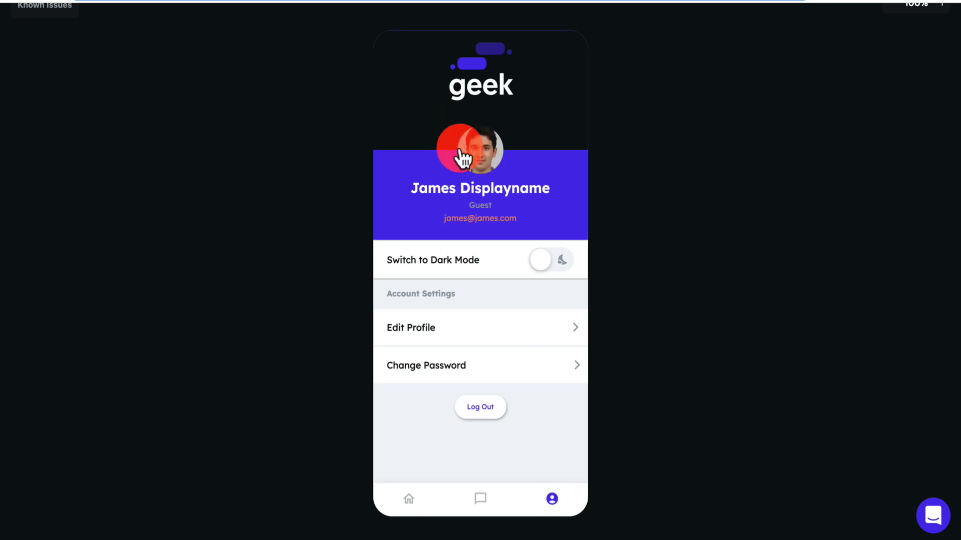
left_click(408, 501)
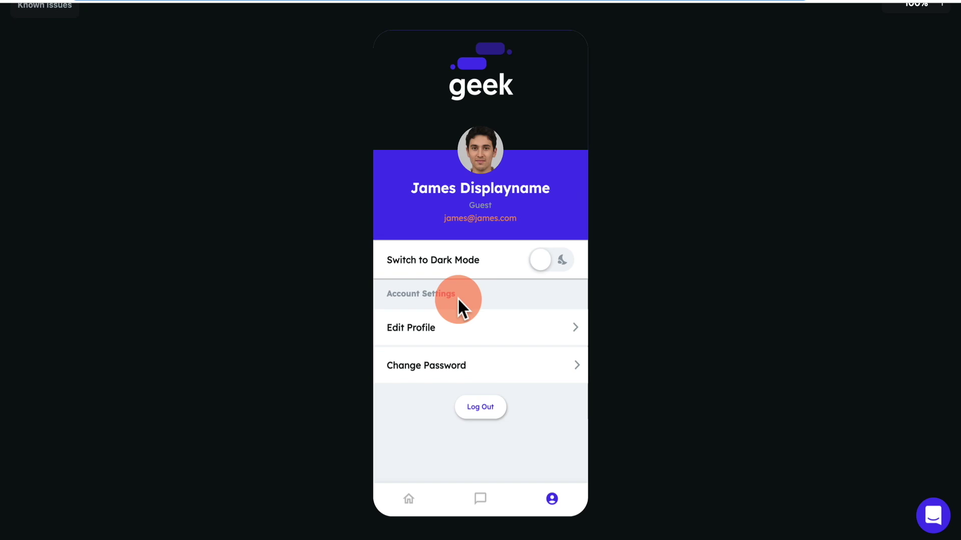
left_click(563, 265)
left_click(547, 269)
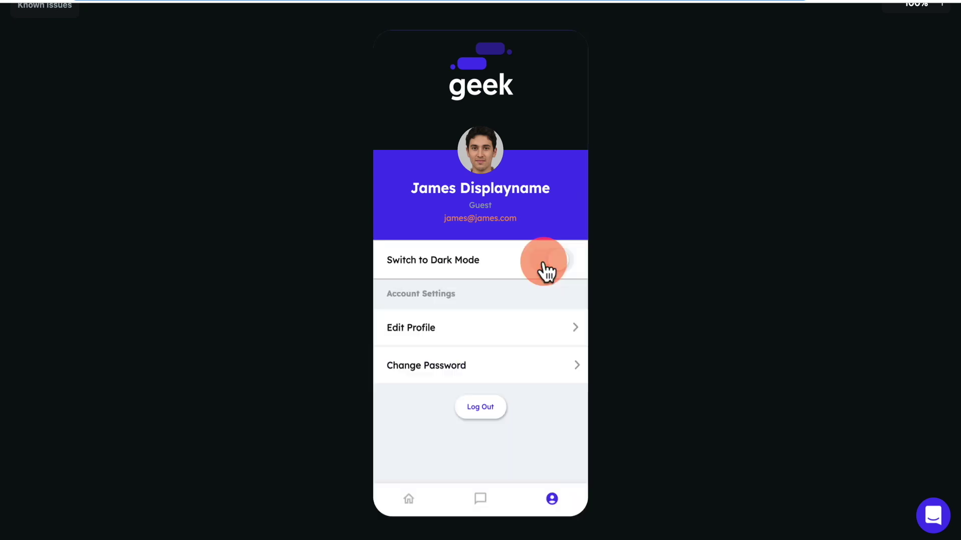
left_click(404, 506)
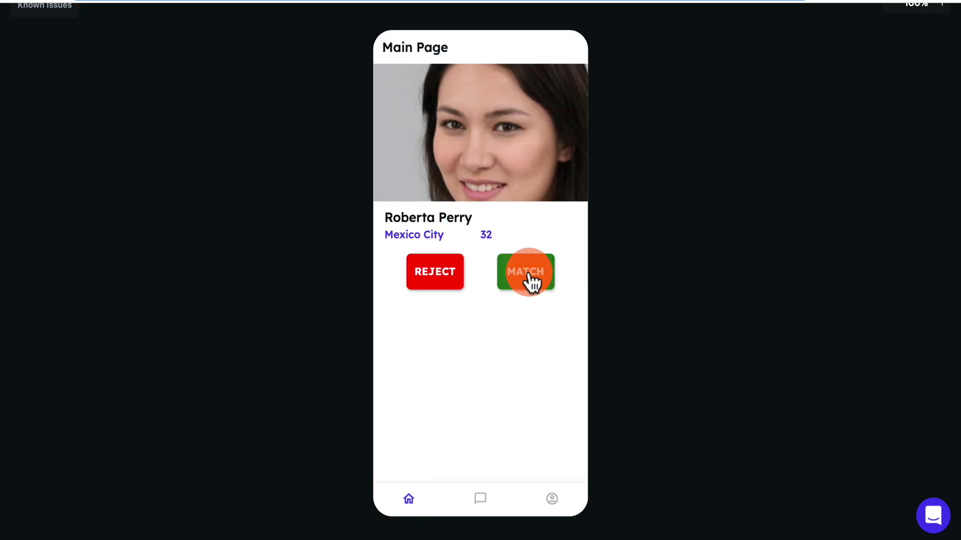
Match four profiles and reject the last until No Matches shows, then log out.
left_click(530, 280)
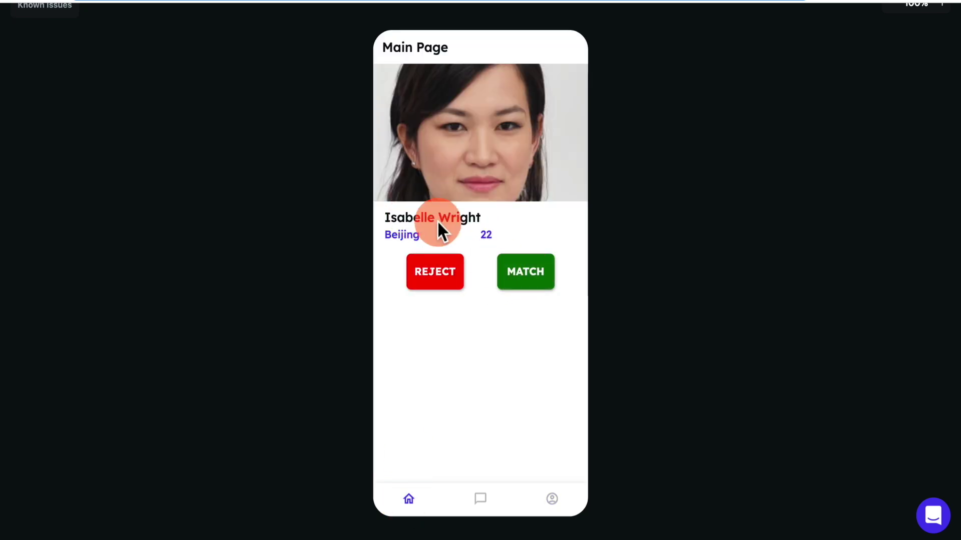
left_click(526, 271)
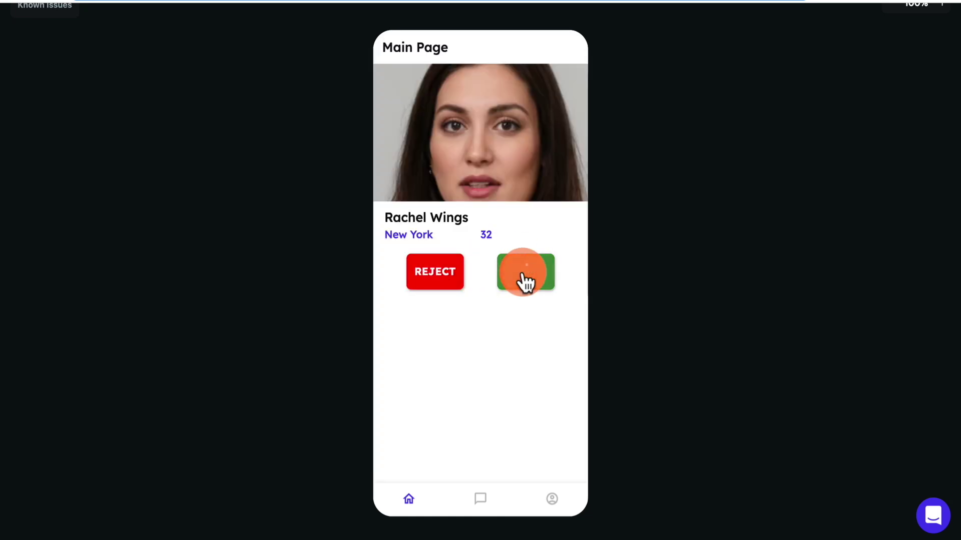
left_click(524, 279)
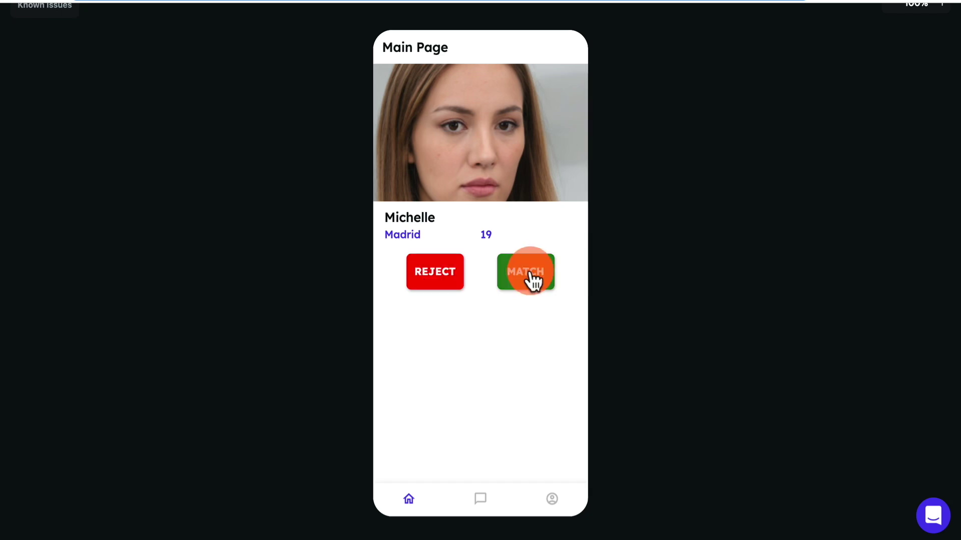
left_click(531, 279)
left_click(434, 273)
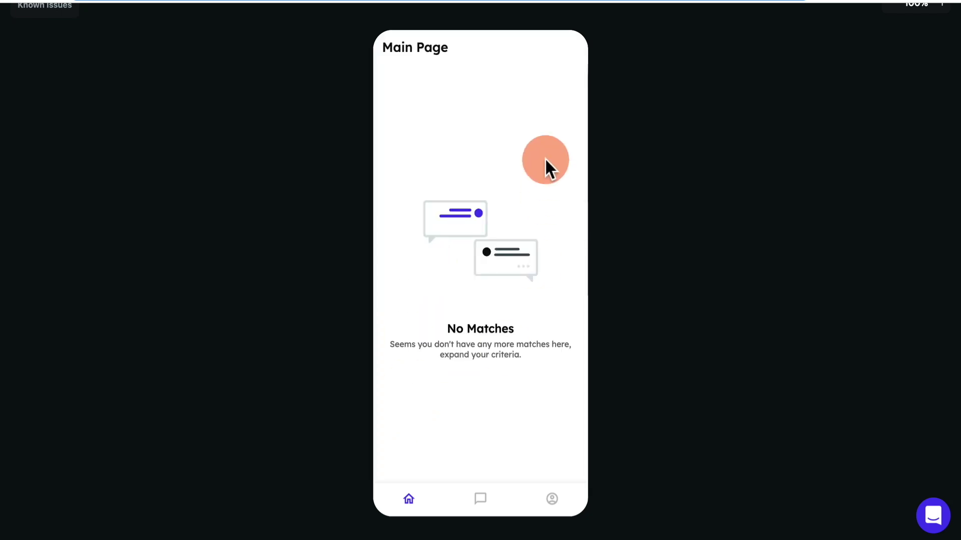
left_click(565, 514)
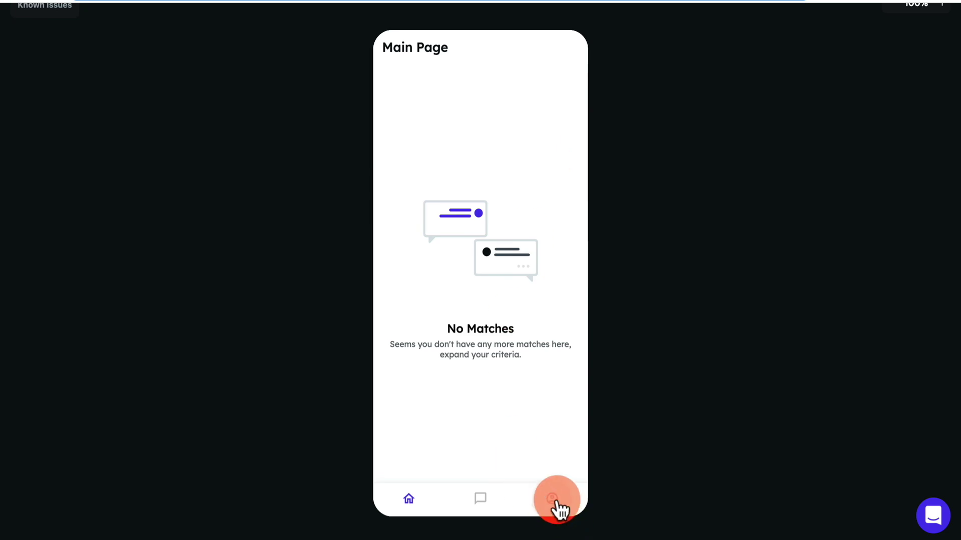
left_click(575, 261)
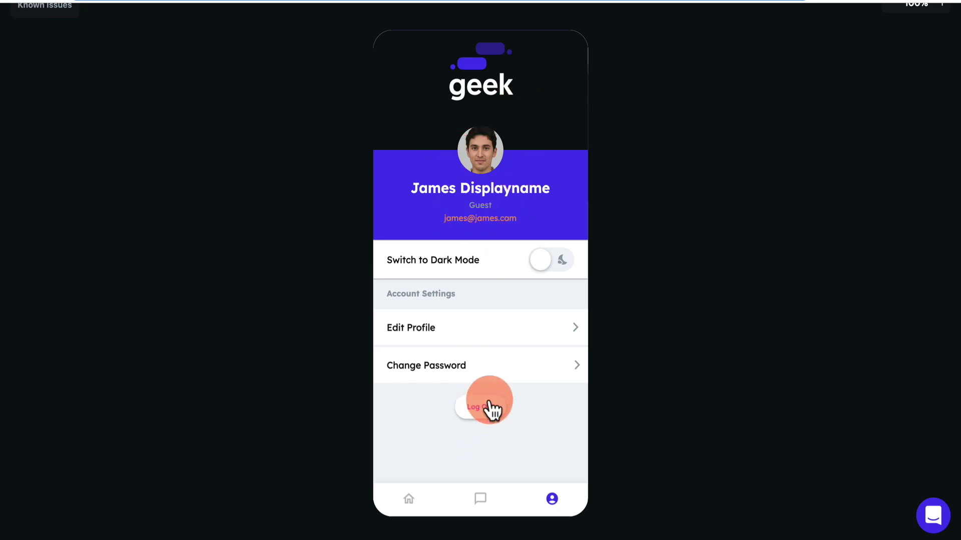
left_click(481, 408)
Sign in with the second test account's email and password.
left_click(454, 270)
type("michel")
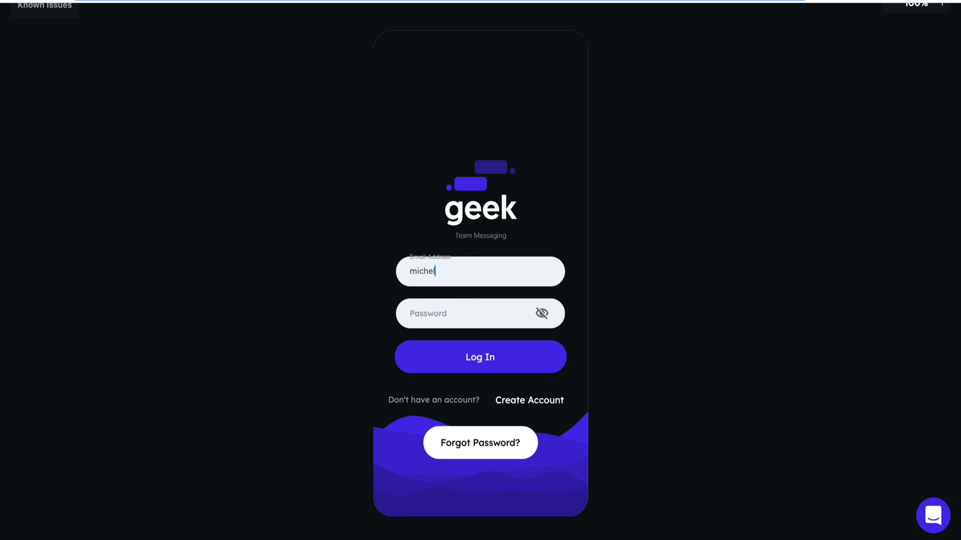
type("le@michelle.com")
key("Tab")
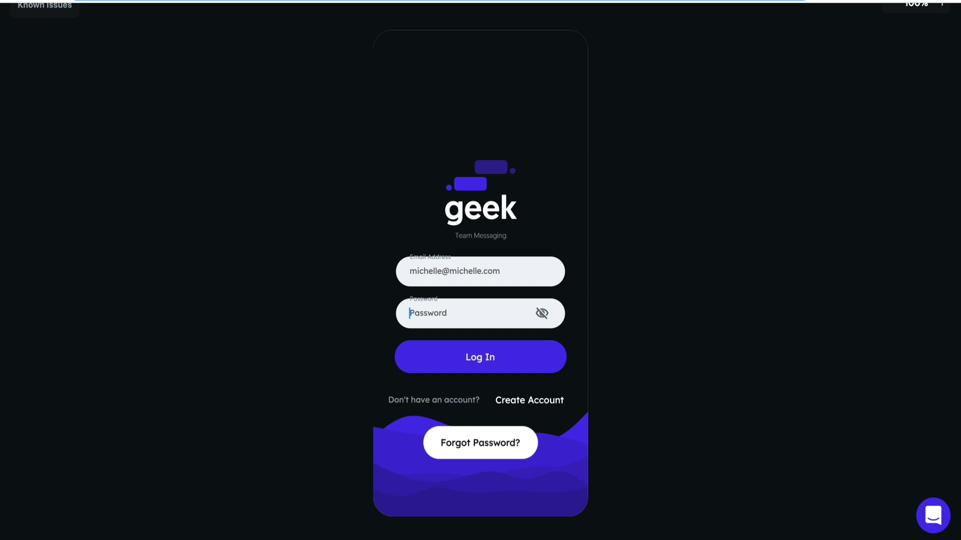
type("password")
left_click(481, 360)
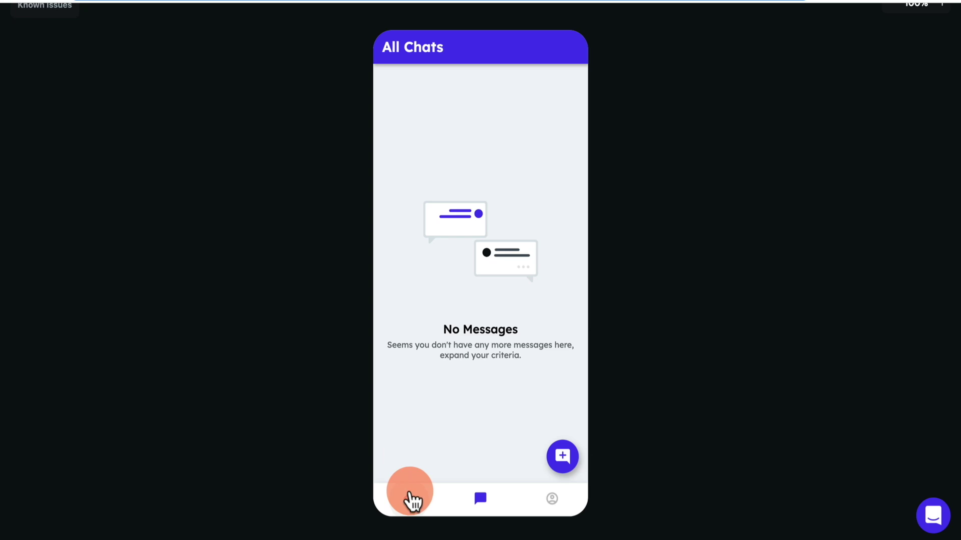
Reject three profiles, match the first account's profile, and view the chat list.
left_click(410, 500)
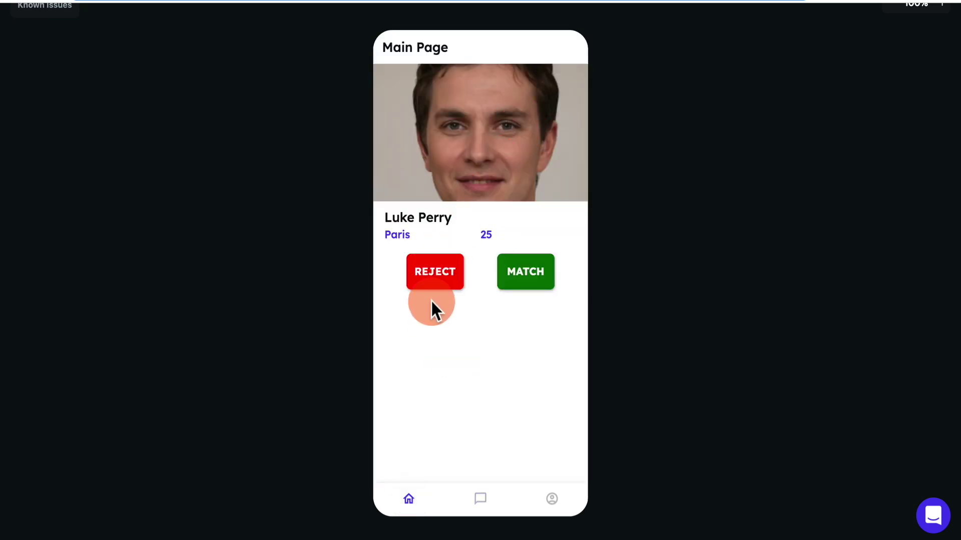
left_click(543, 272)
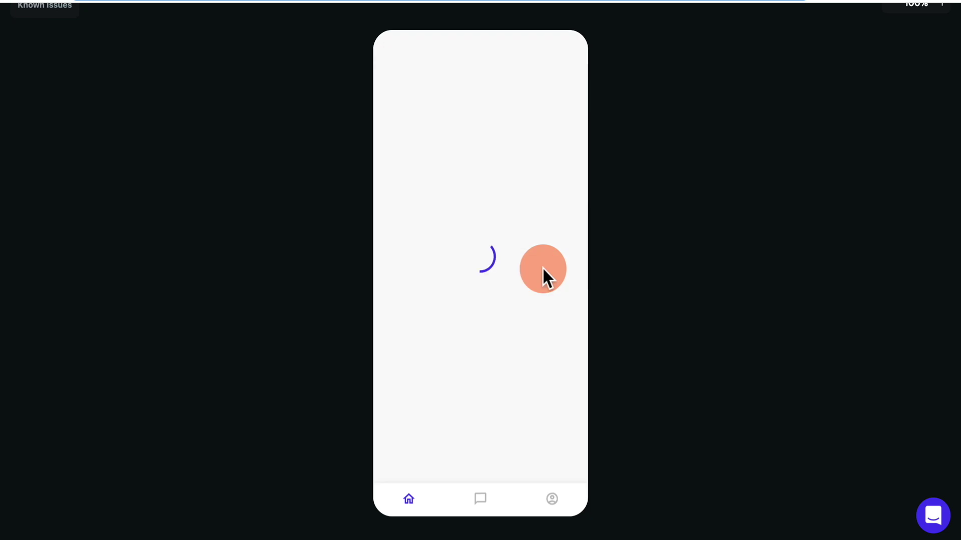
left_click(438, 282)
left_click(439, 281)
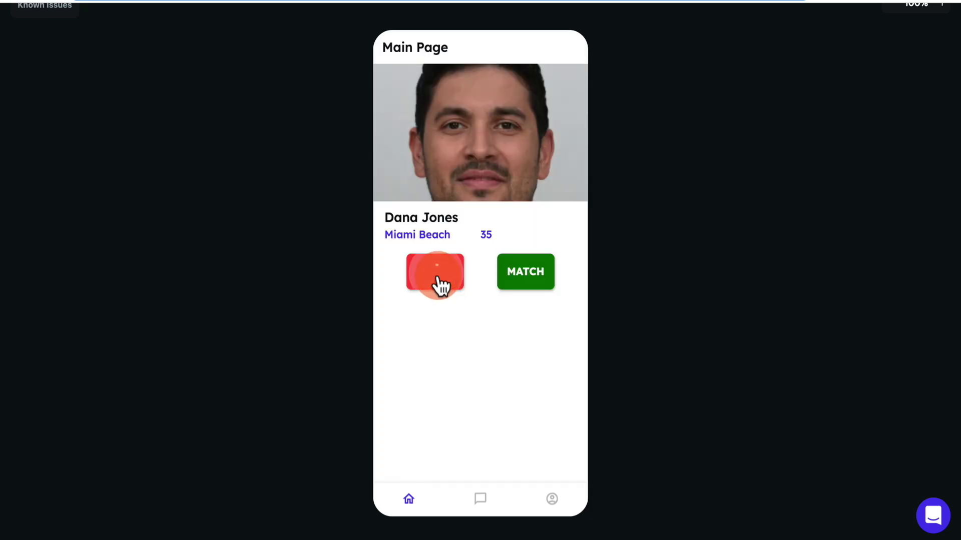
left_click(536, 282)
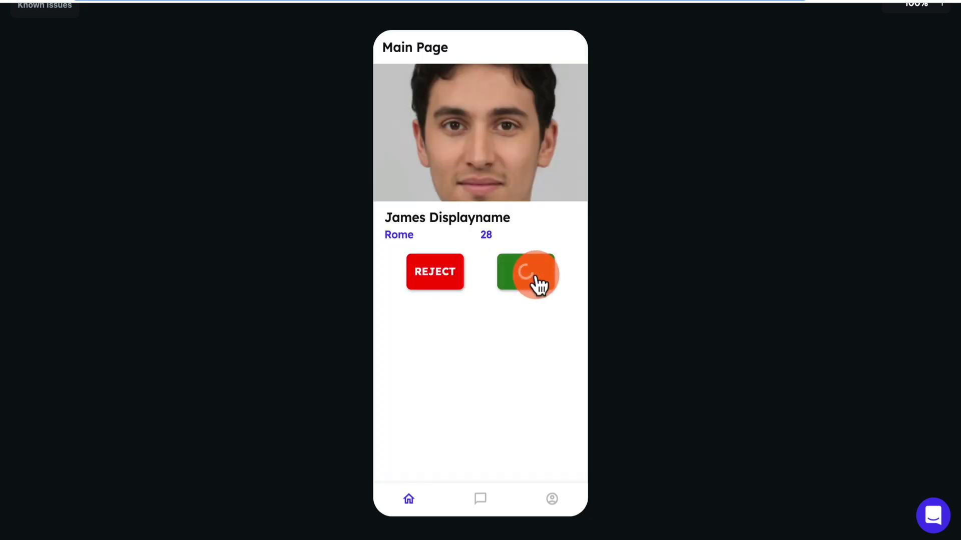
left_click(481, 475)
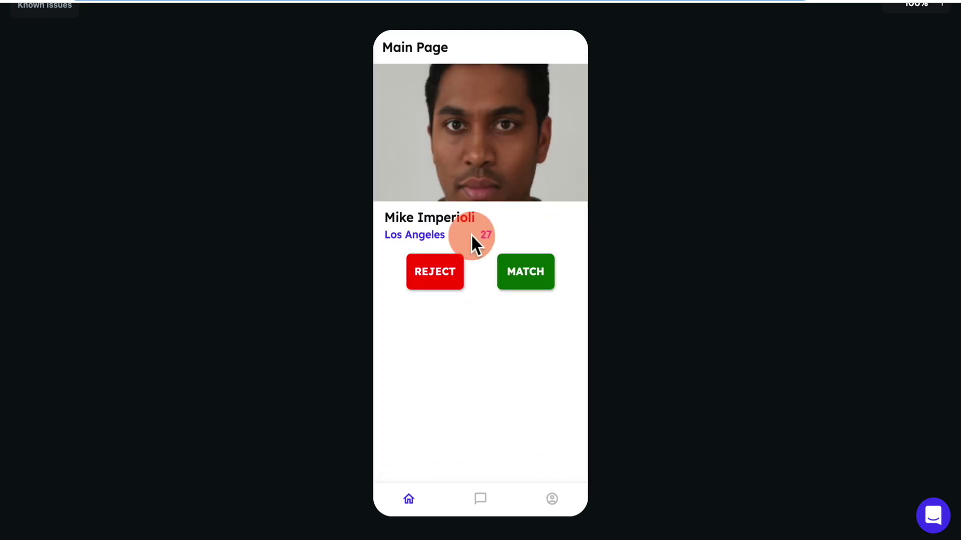
left_click(487, 500)
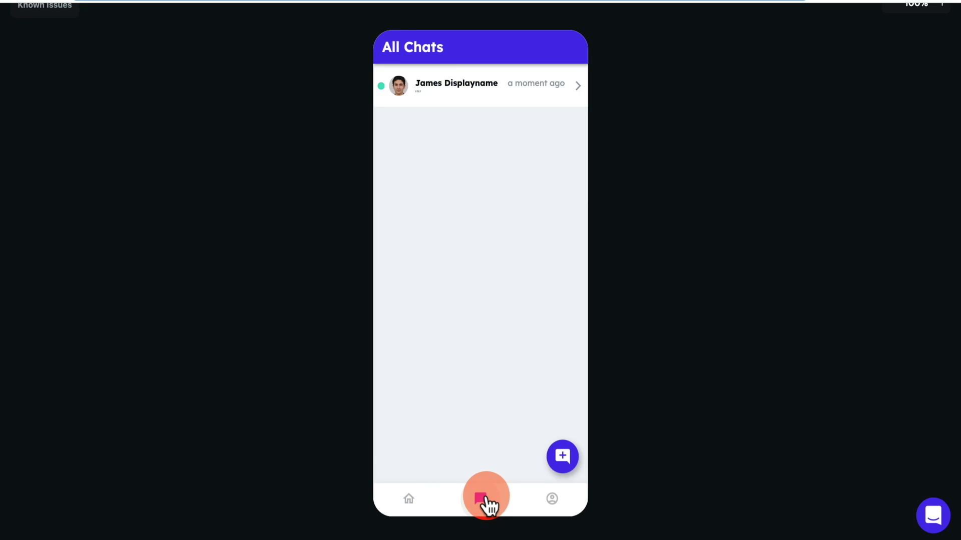
Send the message 'hey' in the chat with the new match.
left_click(478, 82)
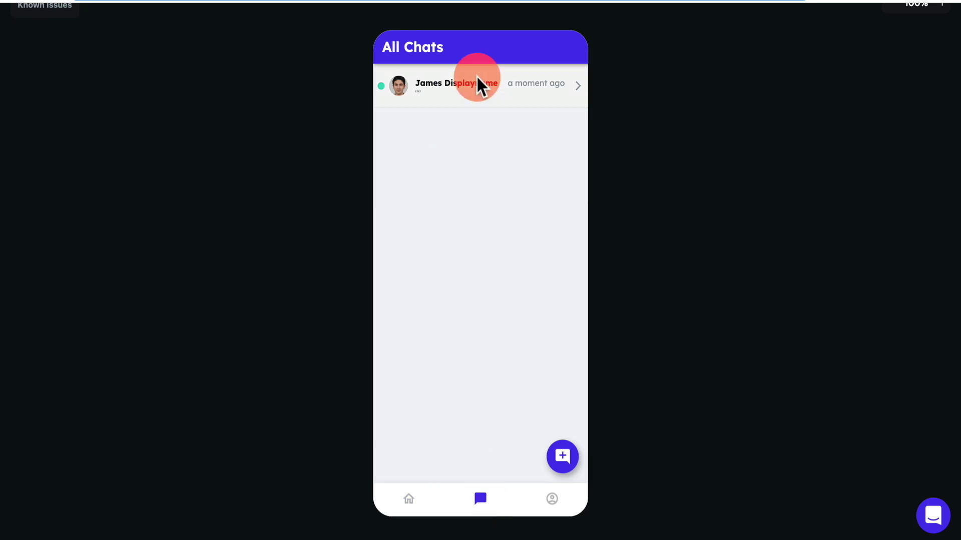
left_click(446, 79)
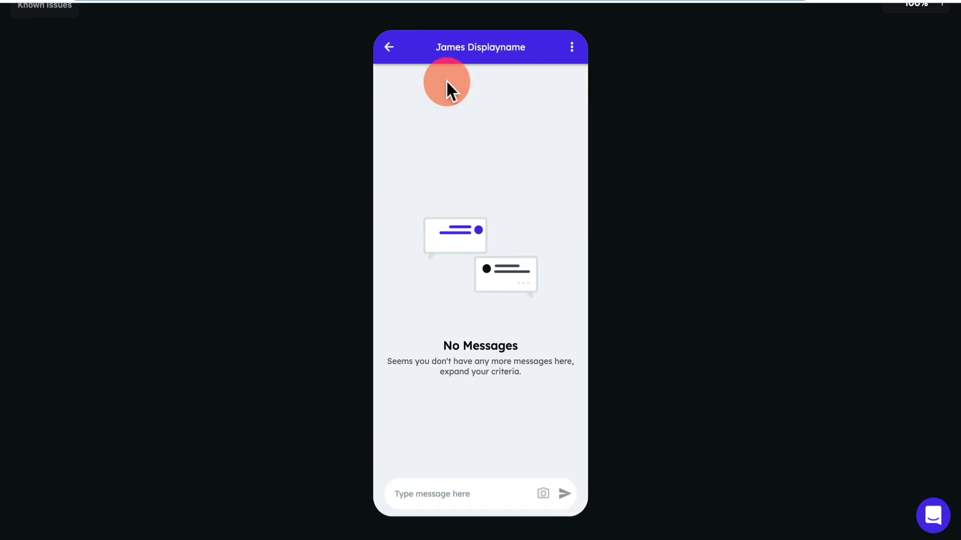
left_click(470, 495)
type("hey")
key("Return")
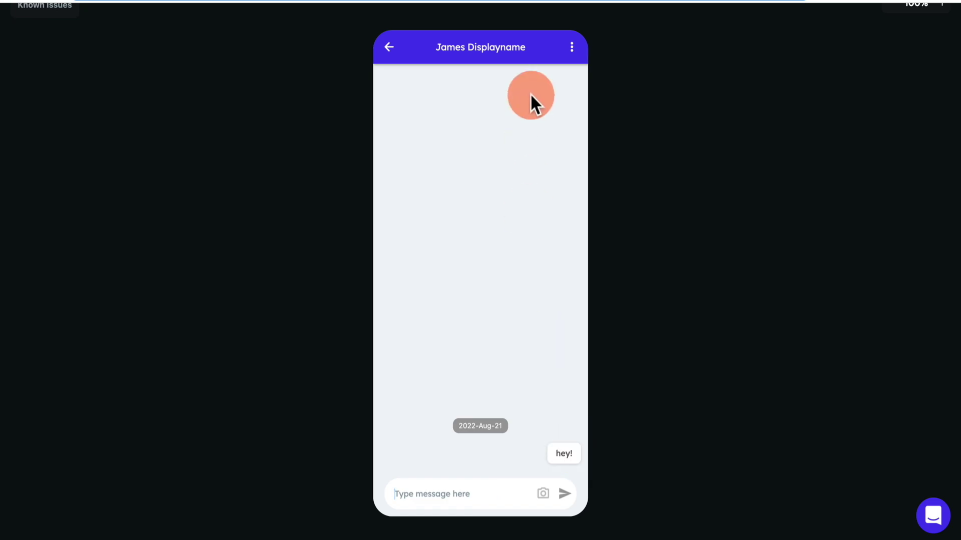
left_click(390, 48)
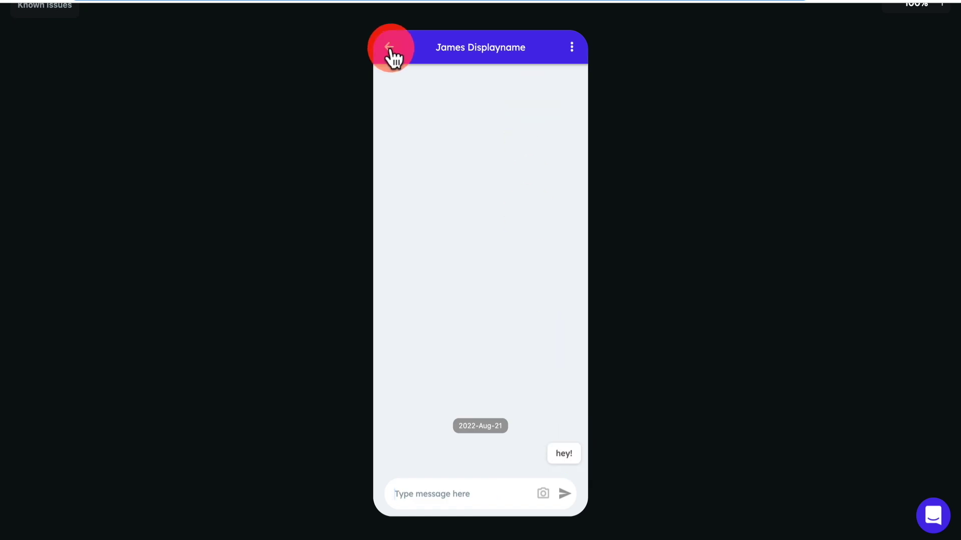
Reopen the match's chat and send 'how are you?'.
left_click(552, 499)
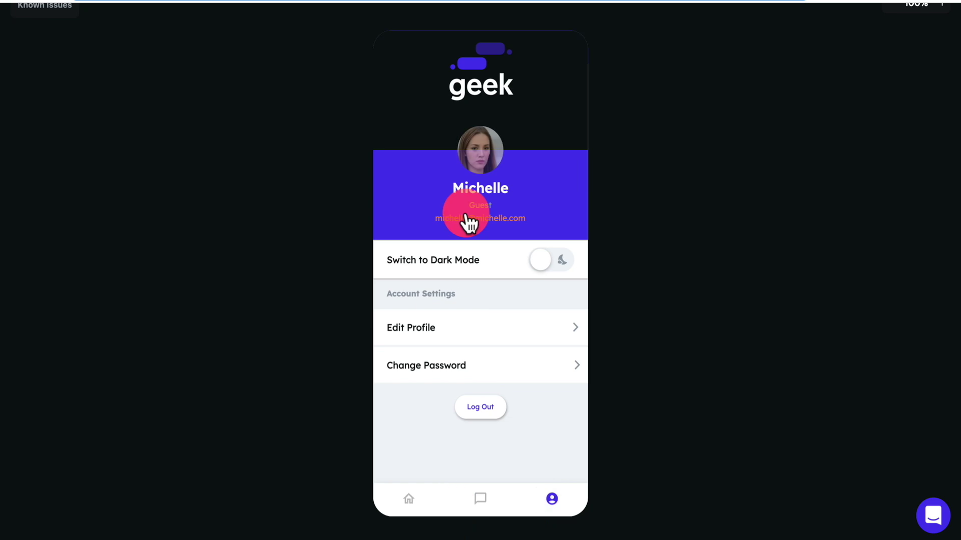
left_click(482, 501)
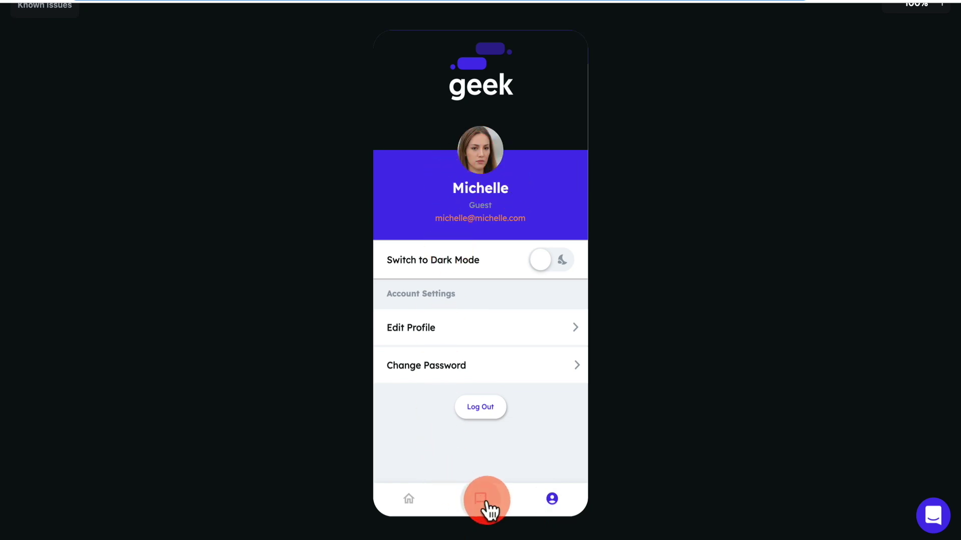
left_click(463, 103)
left_click(460, 491)
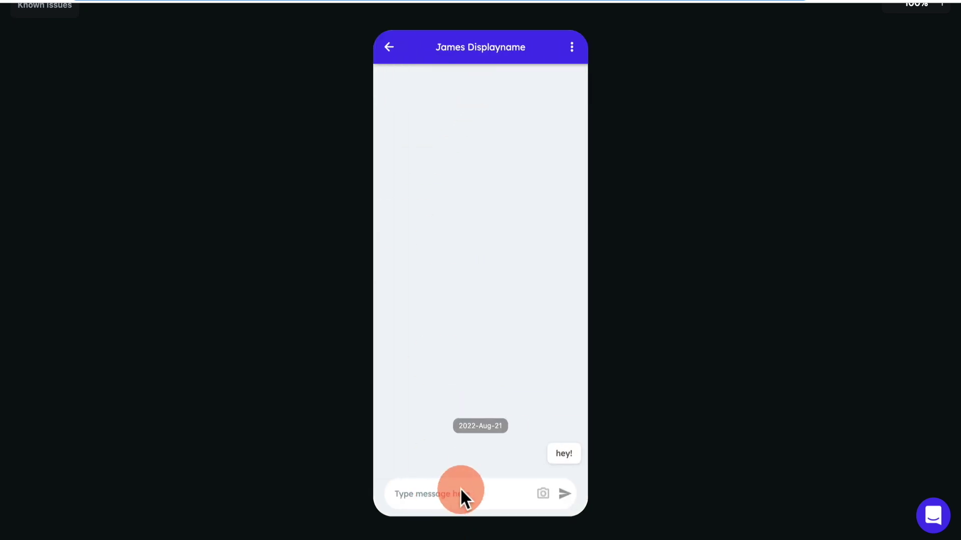
left_click(446, 494)
type("how are you?")
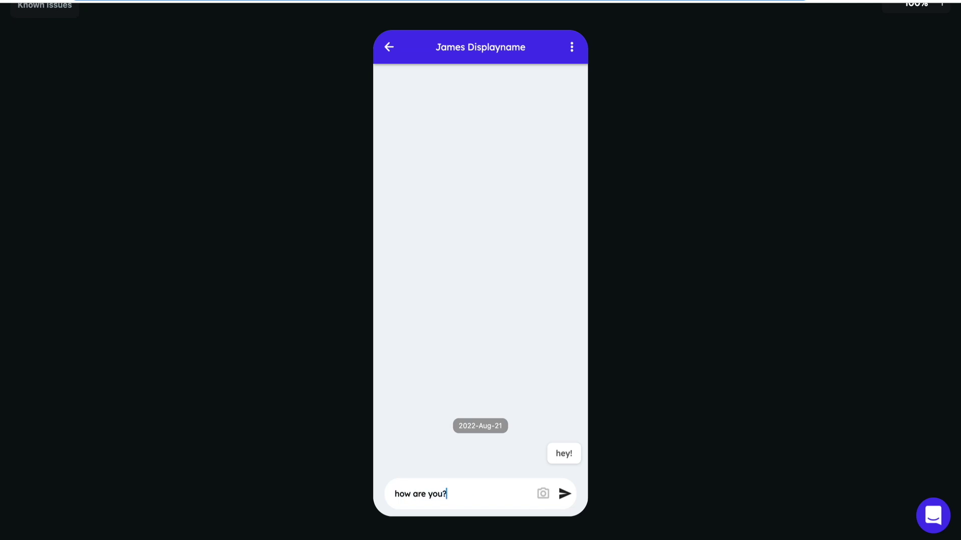
left_click(564, 494)
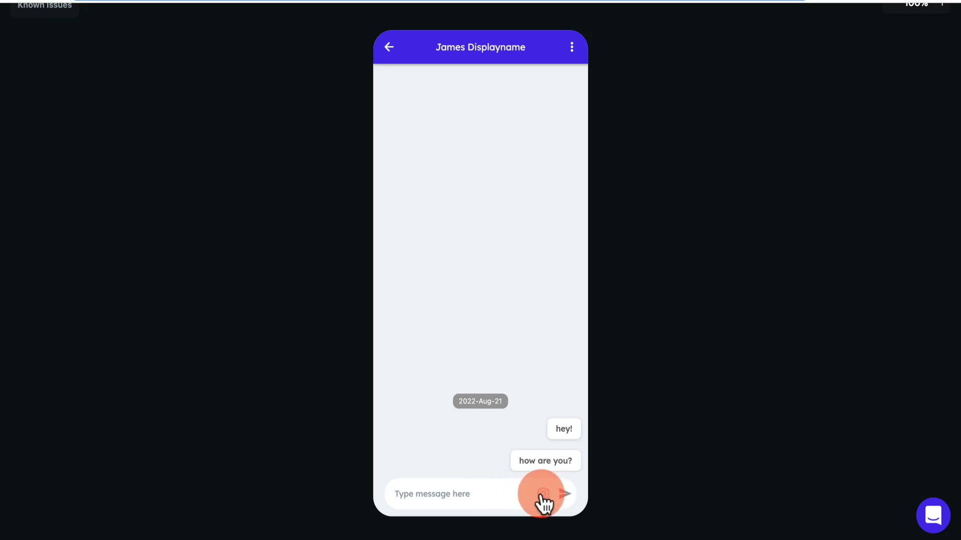
left_click(481, 494)
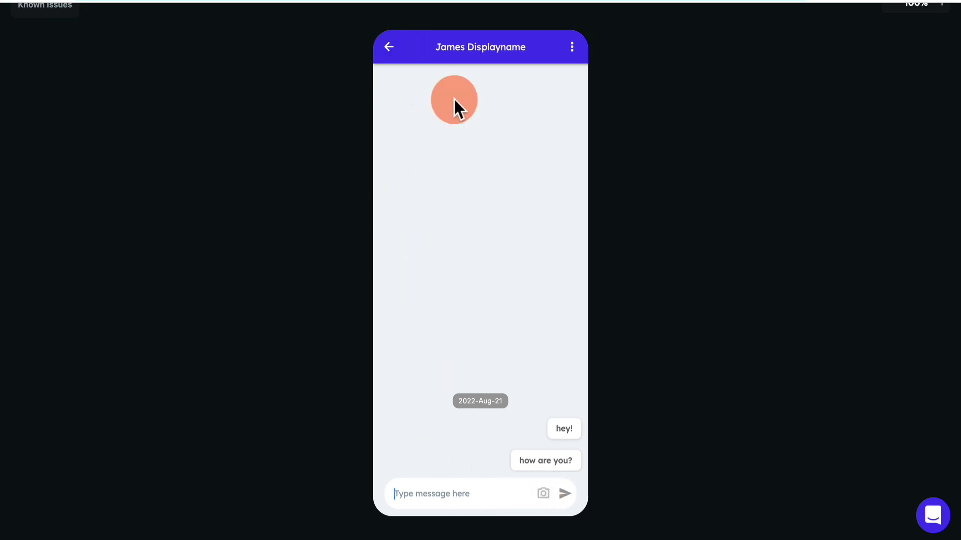
left_click(389, 47)
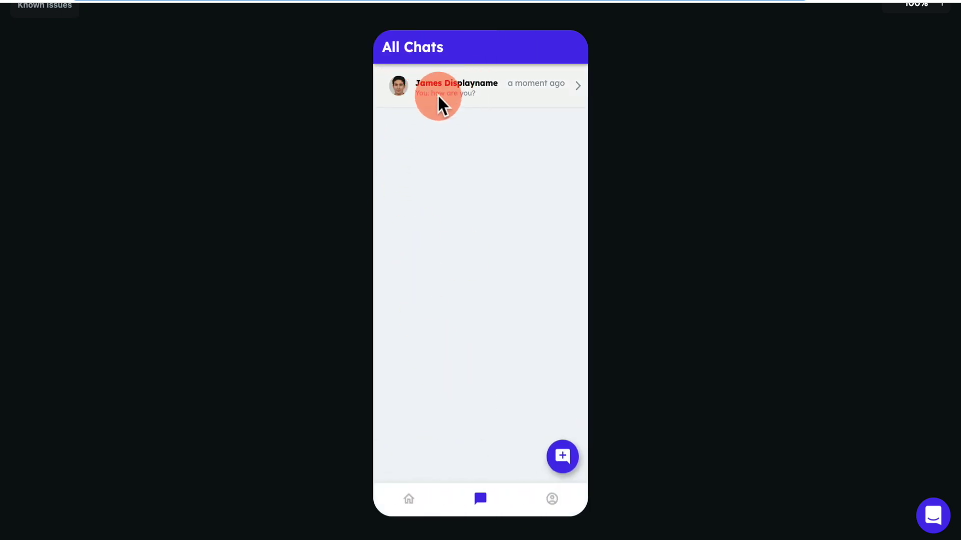
Log out of the second account from its profile page.
left_click(419, 504)
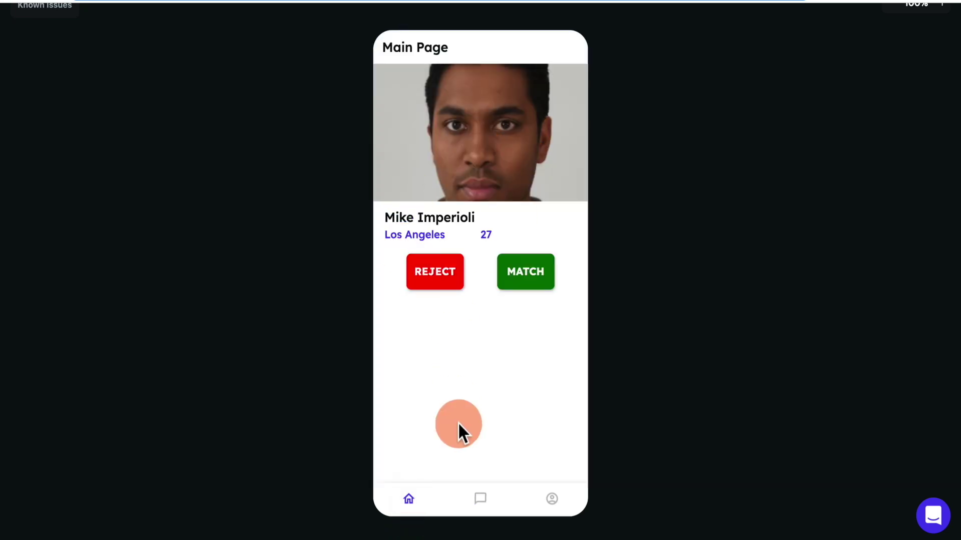
left_click(548, 484)
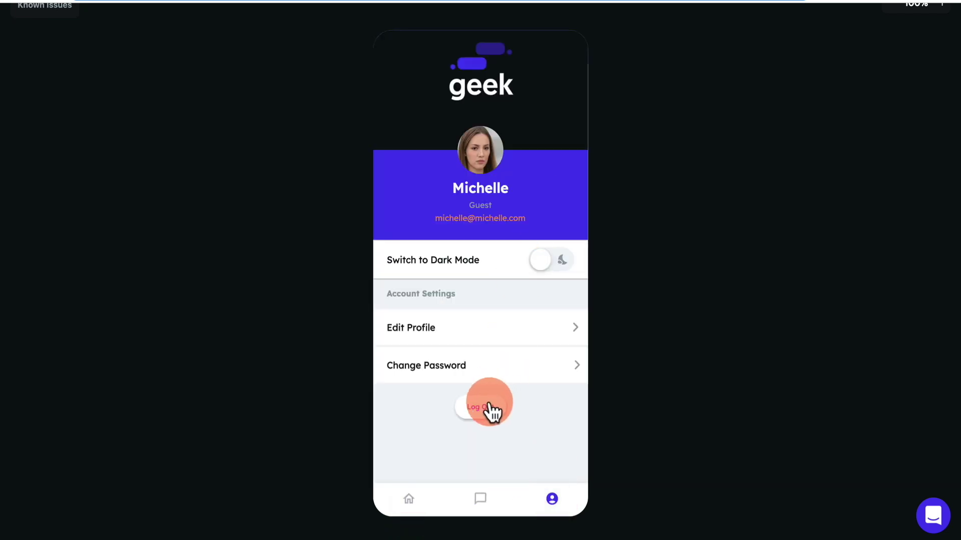
left_click(487, 406)
Sign in with the first test account's e-mail and password, then open the top conversation showing 'hey!' and 'how are you?'.
left_click(497, 272)
type("james")
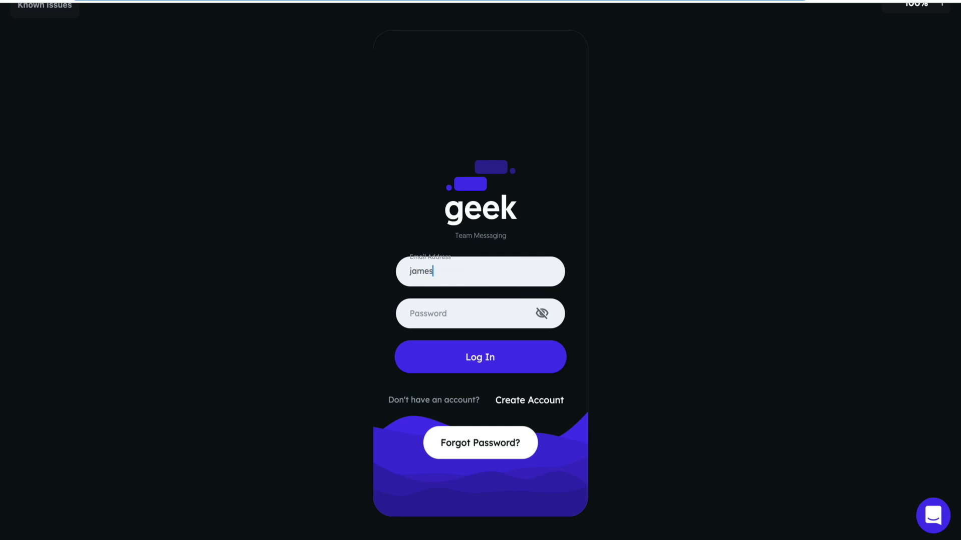
type("@james.com")
key("Tab")
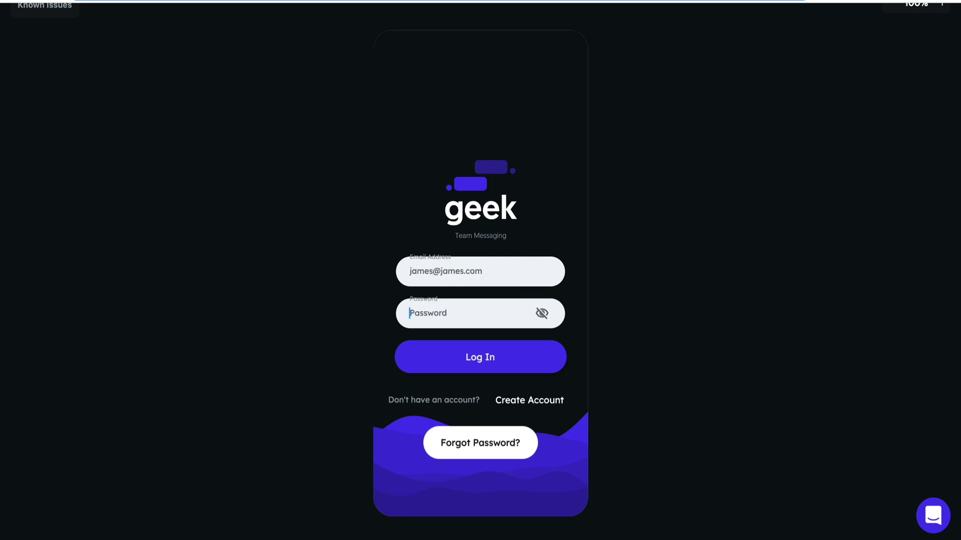
type("password")
left_click(515, 359)
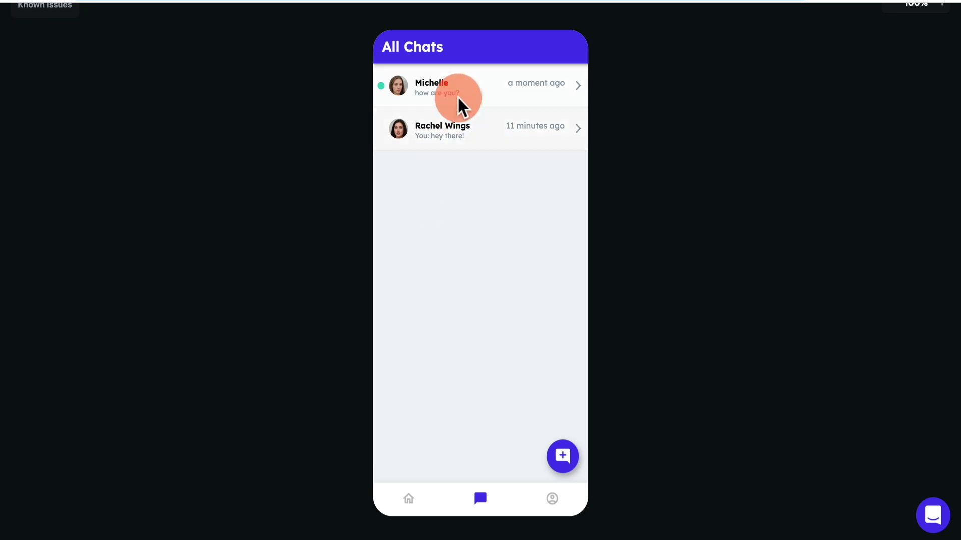
left_click(398, 85)
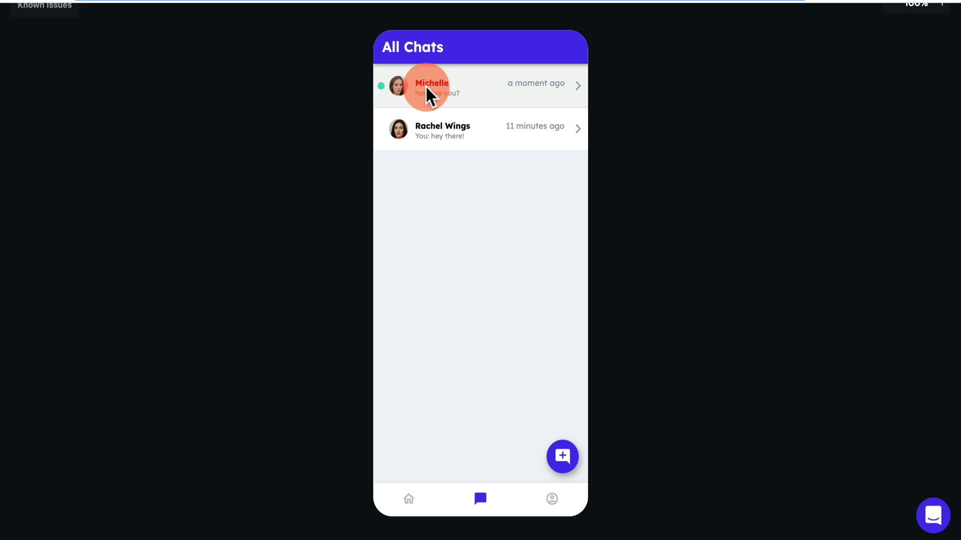
left_click(448, 88)
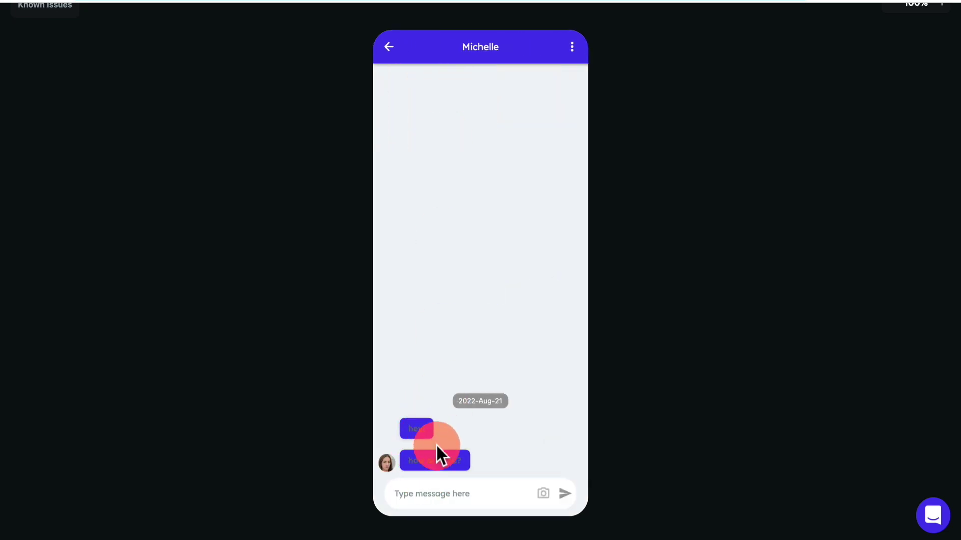
Send the replies 'good. what about you?' and 'what are you doing?' in the open conversation.
left_click(442, 494)
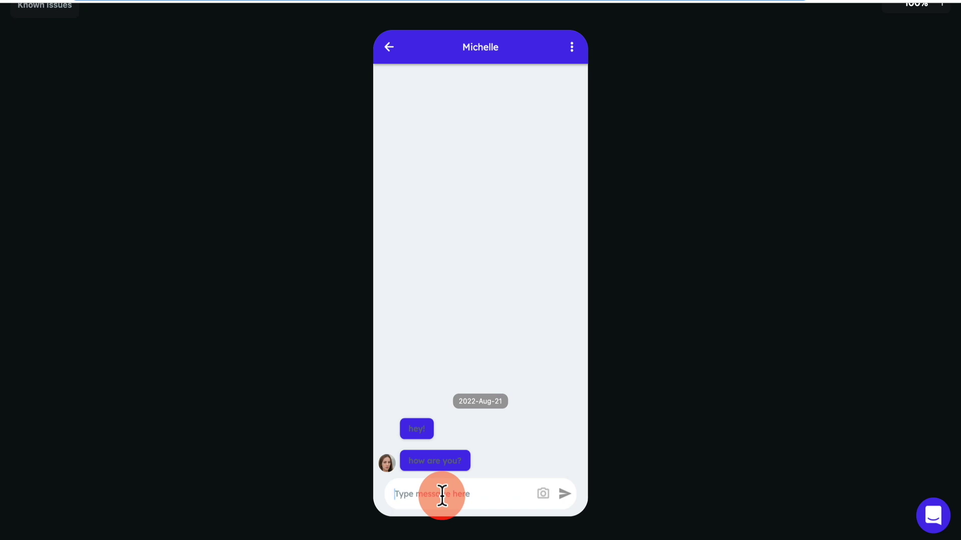
type("good. what abo")
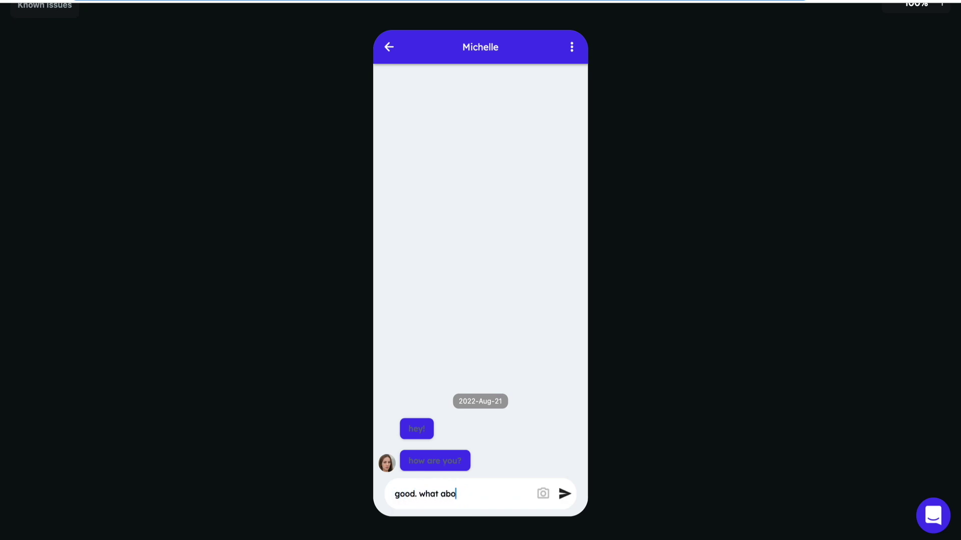
type("ut you?")
key("Return")
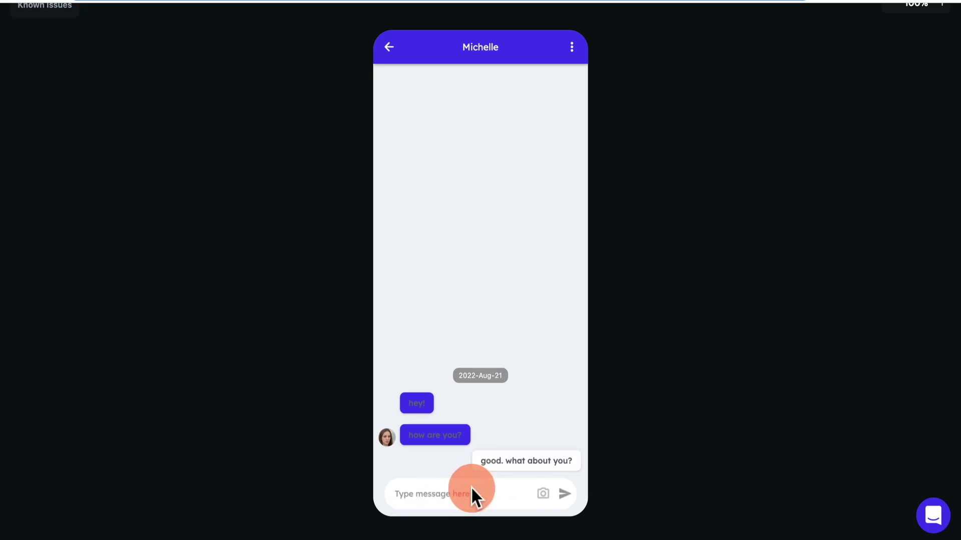
type("what are")
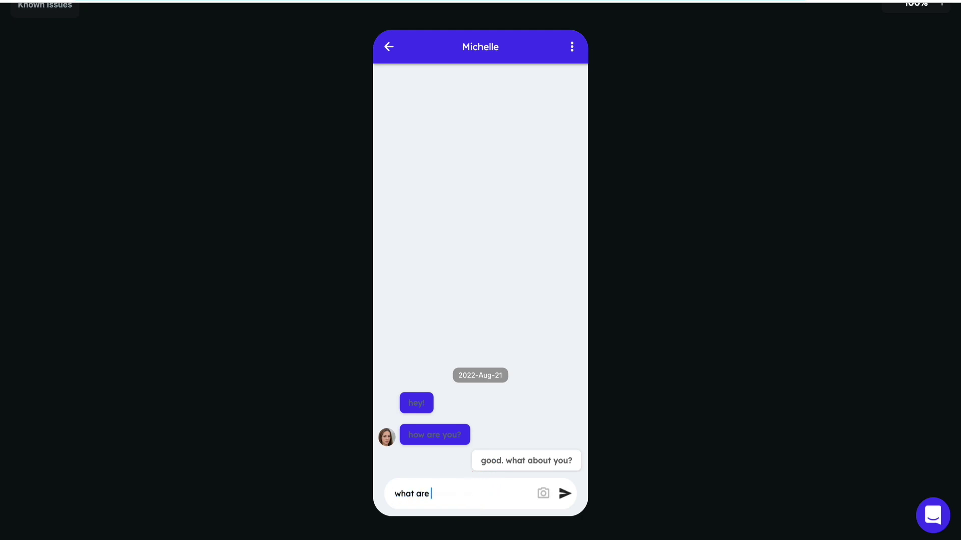
type(" you doing?")
left_click(564, 494)
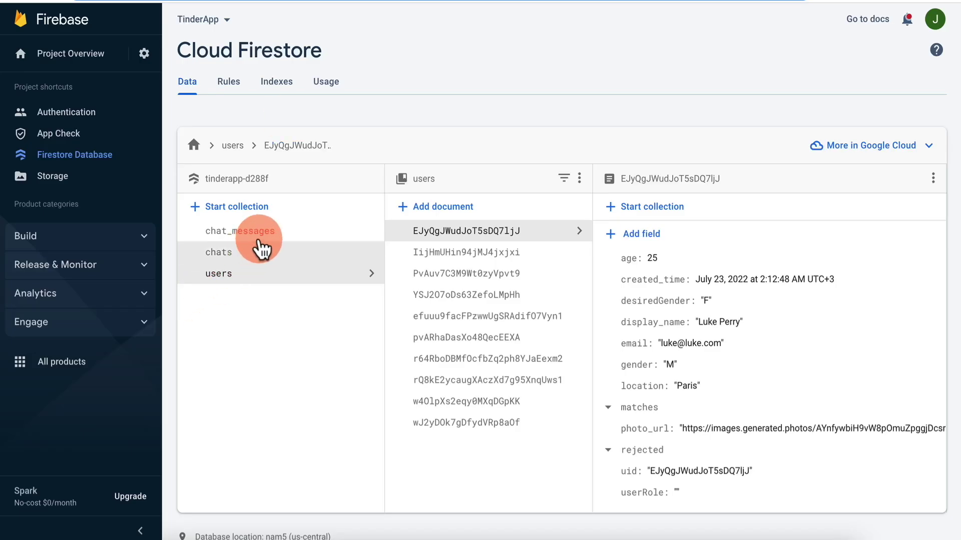
In Firestore, move from chat_messages to the chats collection to check the stored chat document.
left_click(253, 235)
left_click(256, 253)
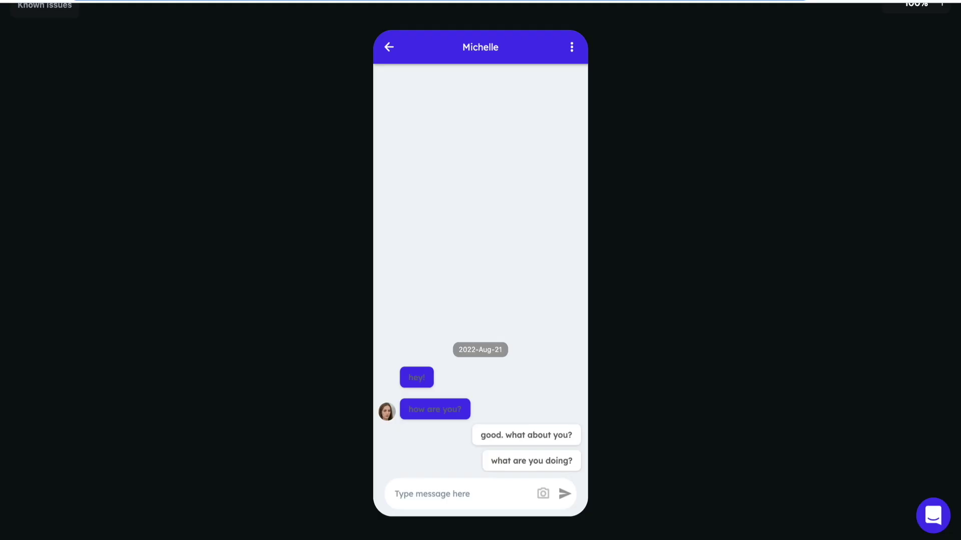
Leave the conversation for the preview's main page, then return to the FlutterFlow editor.
left_click(572, 47)
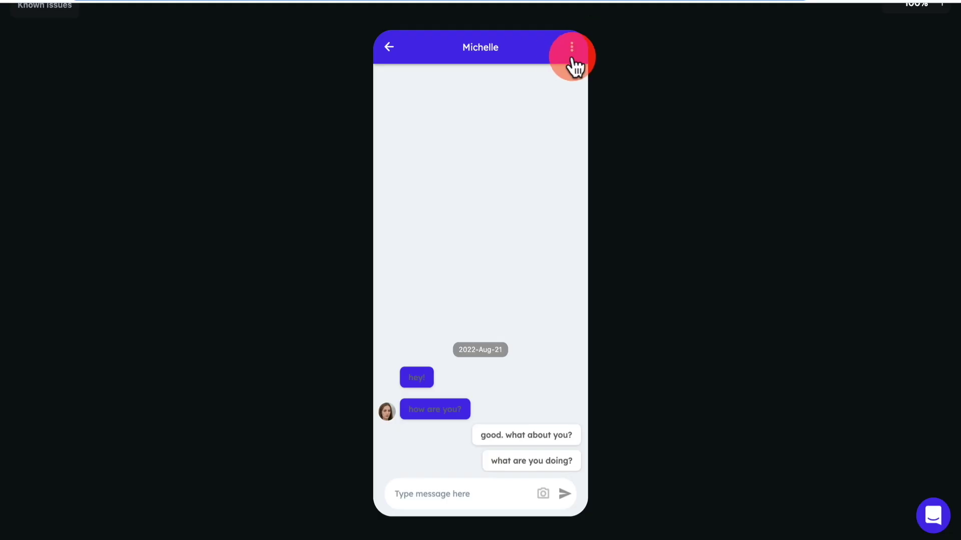
left_click(386, 46)
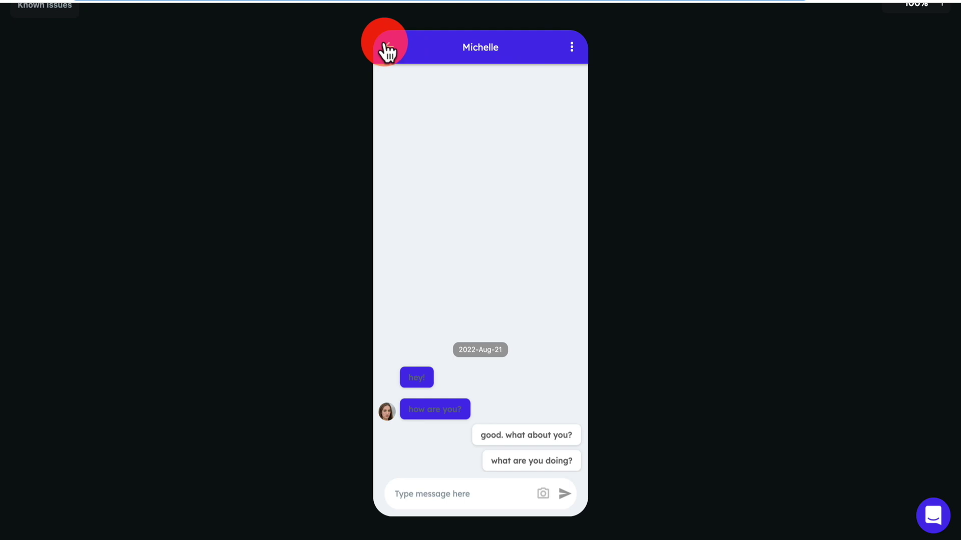
left_click(408, 499)
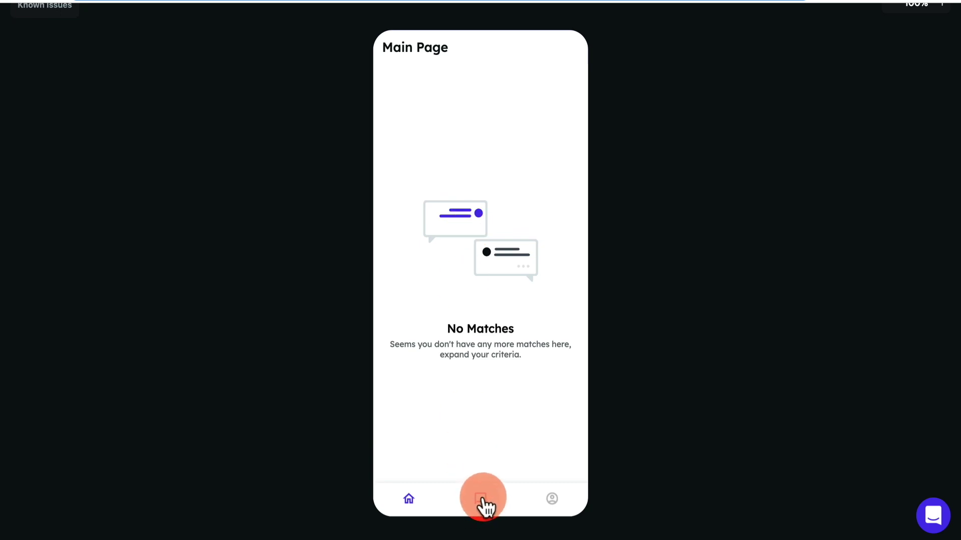
left_click(738, 121)
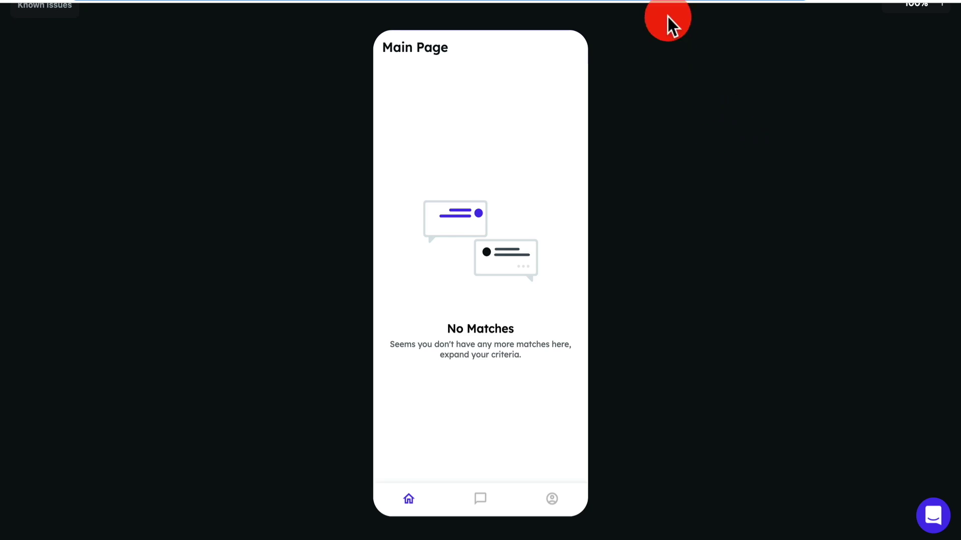
key("ctrl+Tab")
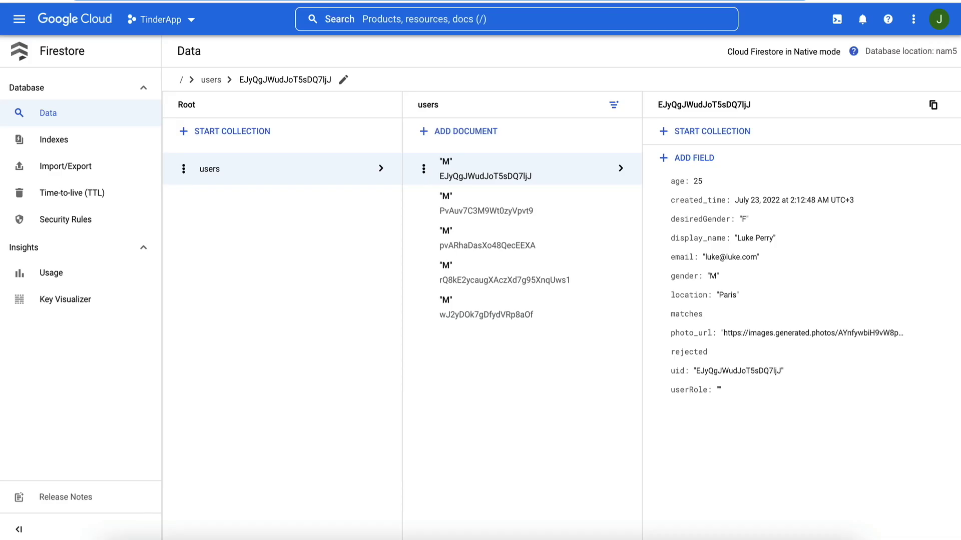
key("ctrl+shift+Tab")
Make the Login page's Log In button navigate to Mainpage.
left_click(97, 110)
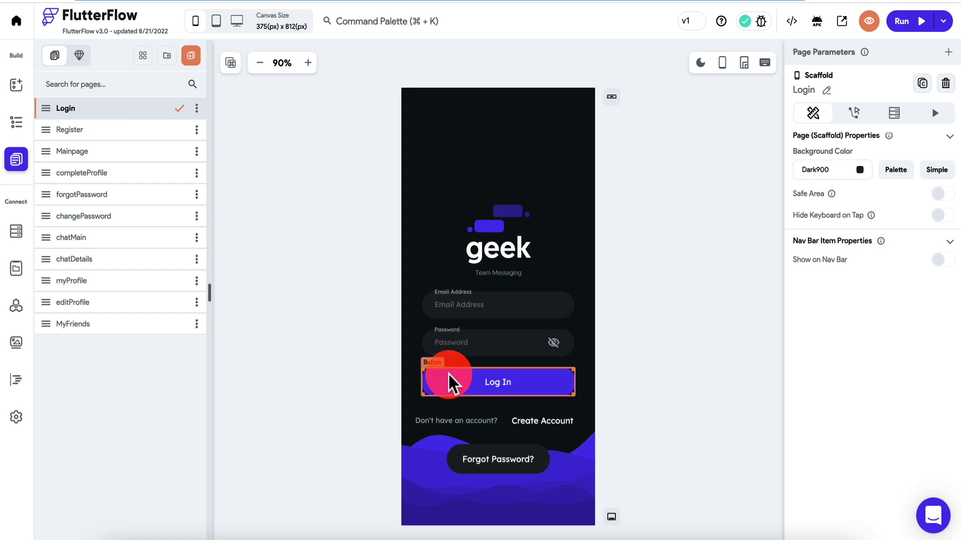
left_click(449, 382)
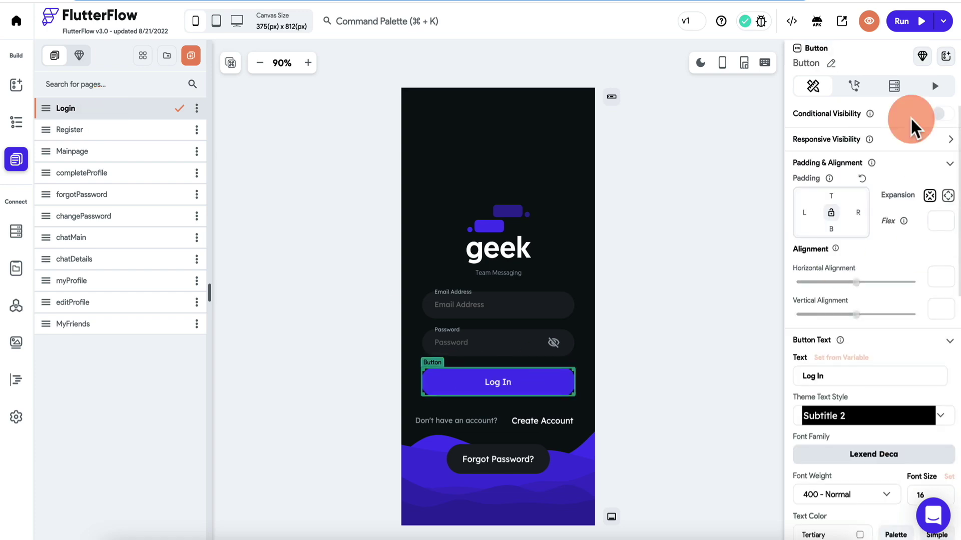
left_click(854, 87)
left_click(334, 264)
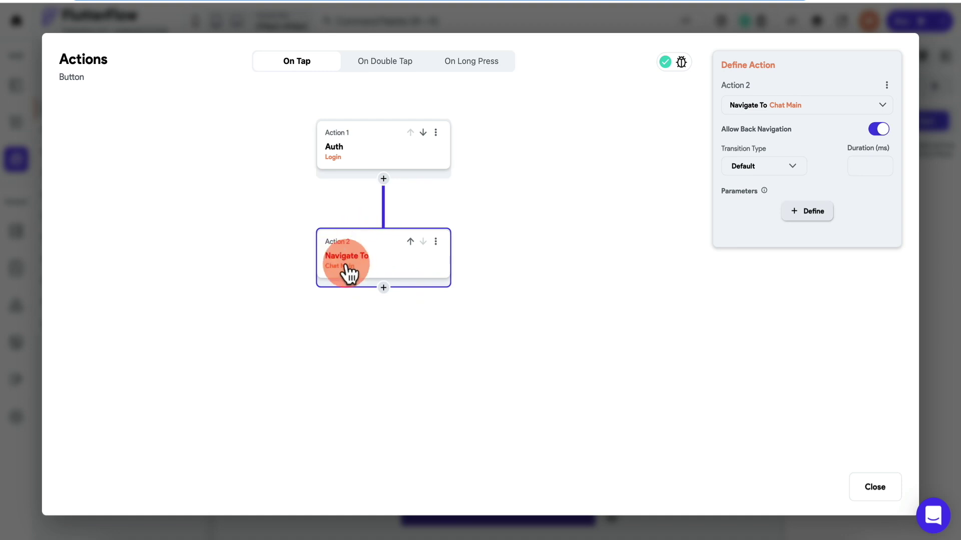
left_click(813, 108)
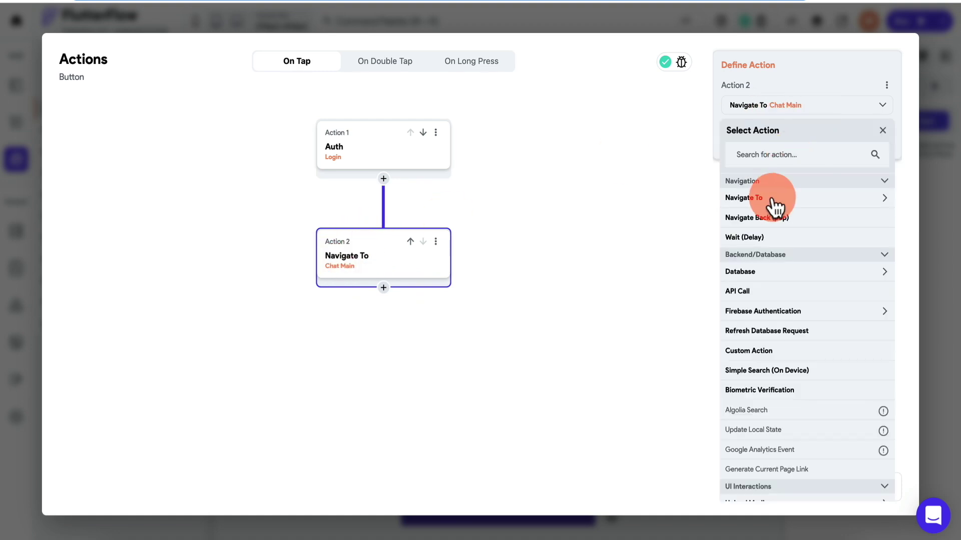
left_click(774, 200)
left_click(761, 258)
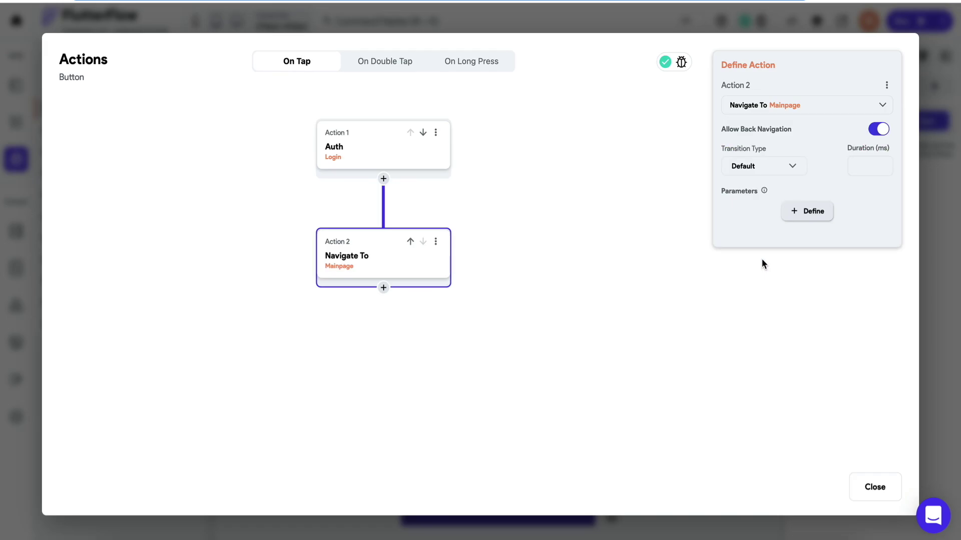
left_click(875, 487)
Inspect the Register page's Create Account action flow, leaving it unchanged.
left_click(613, 281)
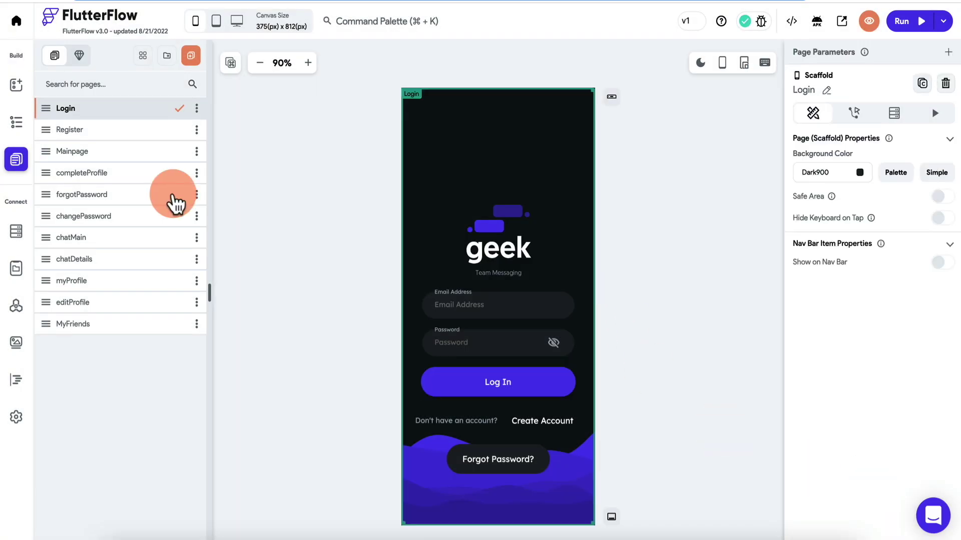
left_click(75, 129)
left_click(515, 378)
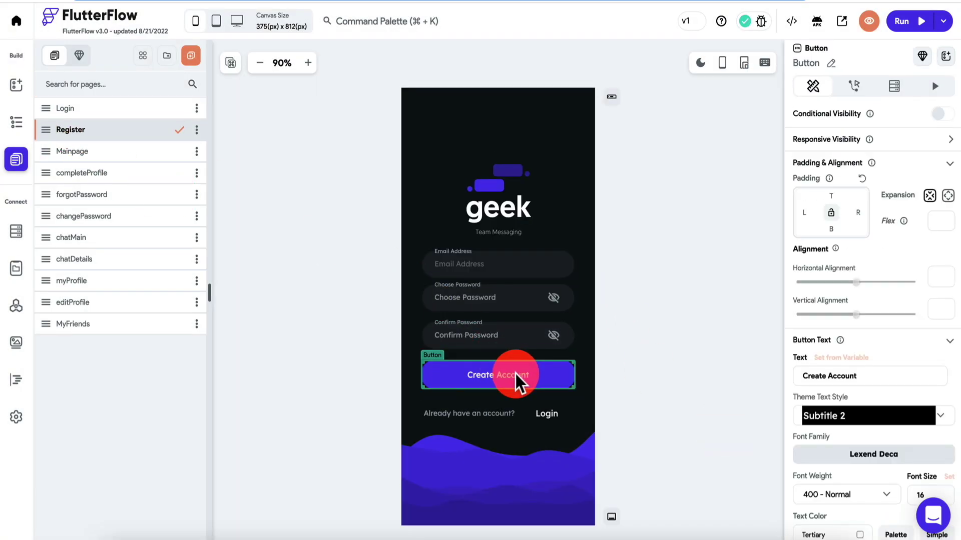
left_click(856, 89)
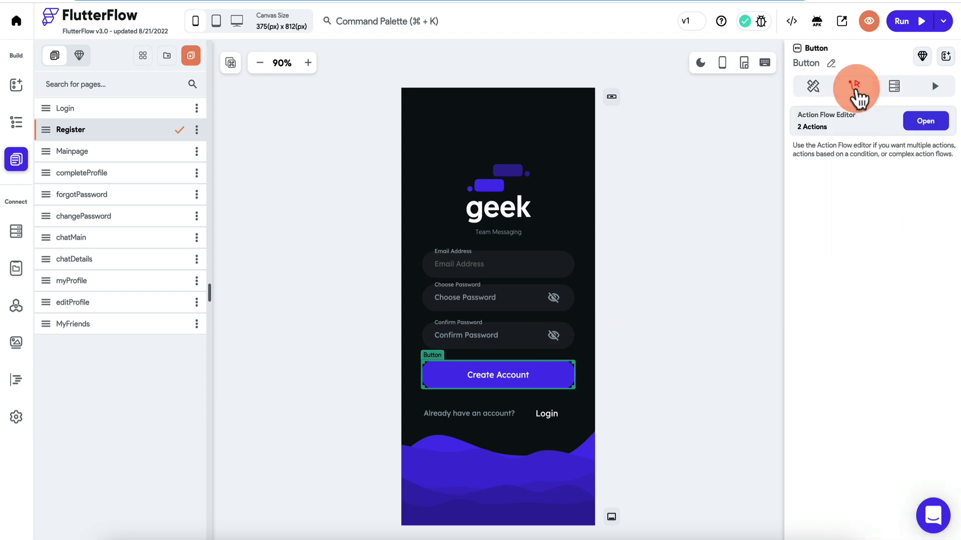
left_click(925, 122)
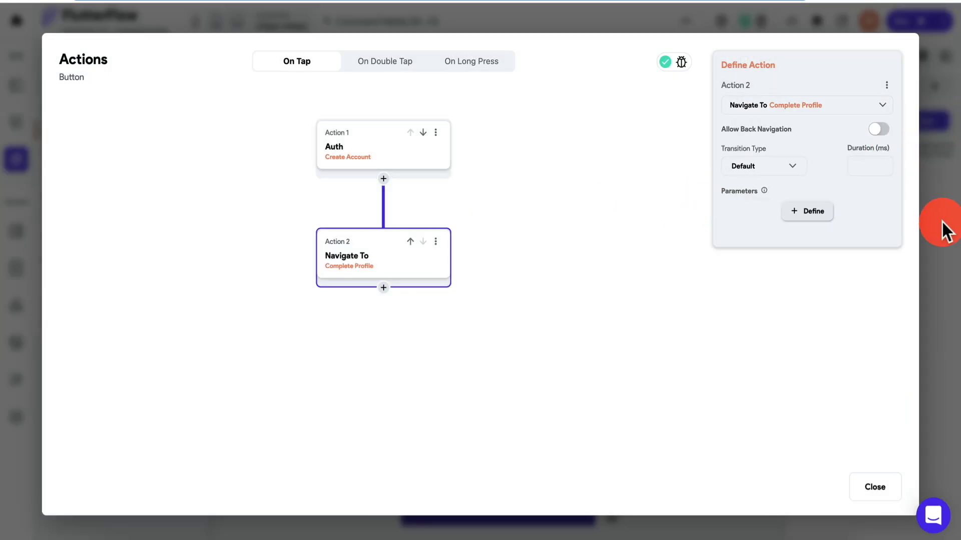
left_click(946, 231)
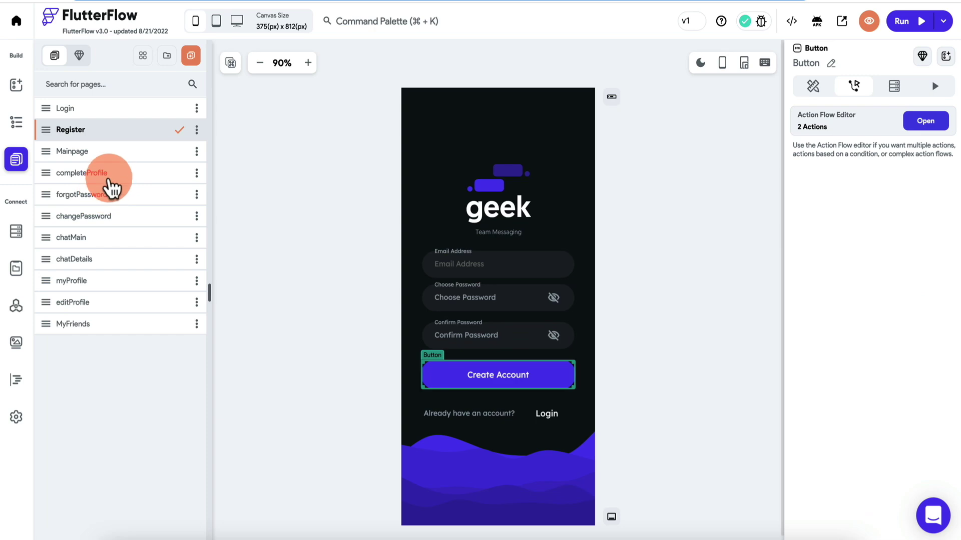
Change the completeProfile Save Profile button's navigation action to Mainpage.
left_click(114, 174)
left_click(497, 369)
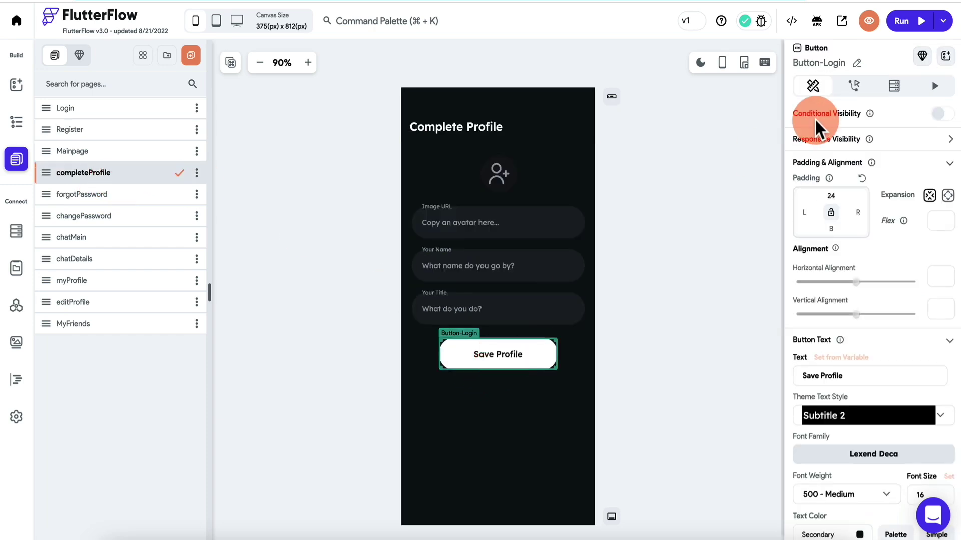
left_click(855, 90)
left_click(924, 124)
left_click(380, 278)
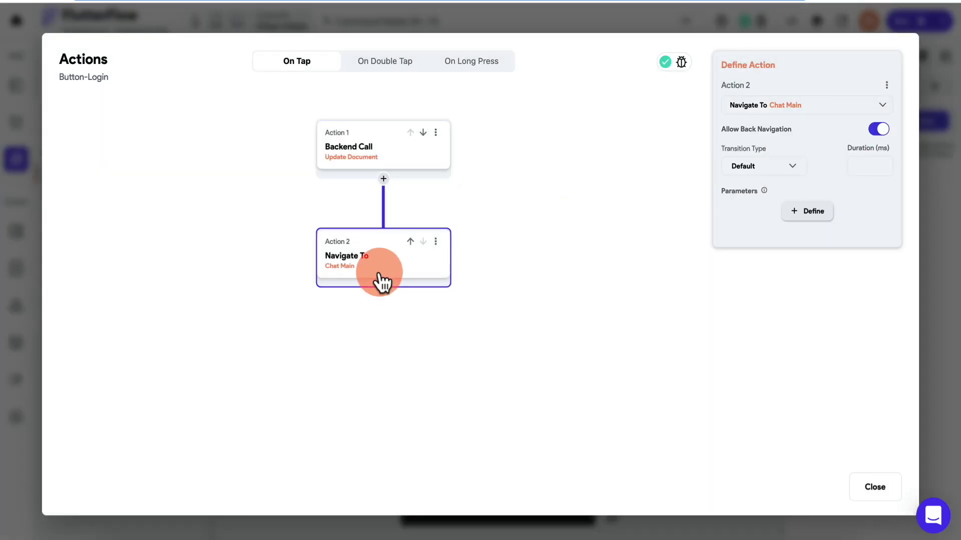
left_click(809, 107)
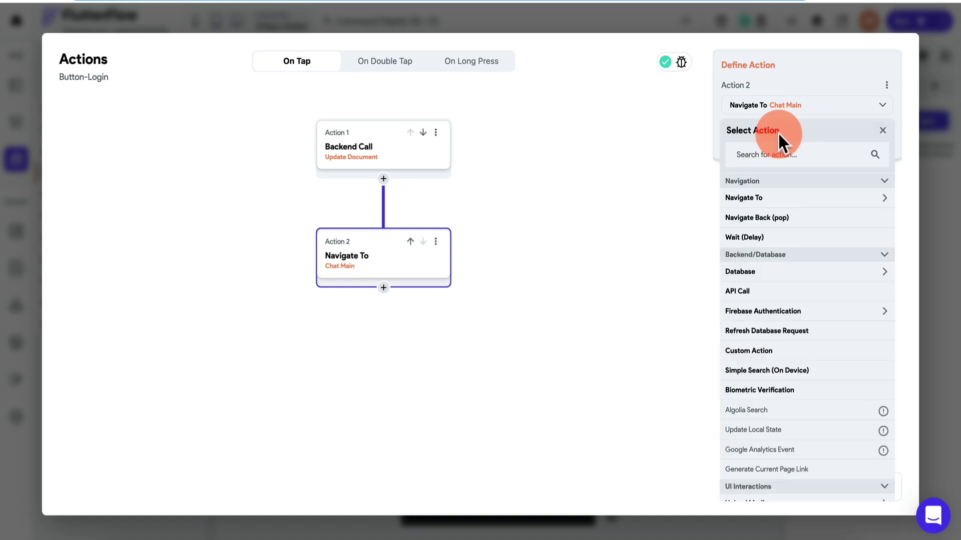
left_click(761, 258)
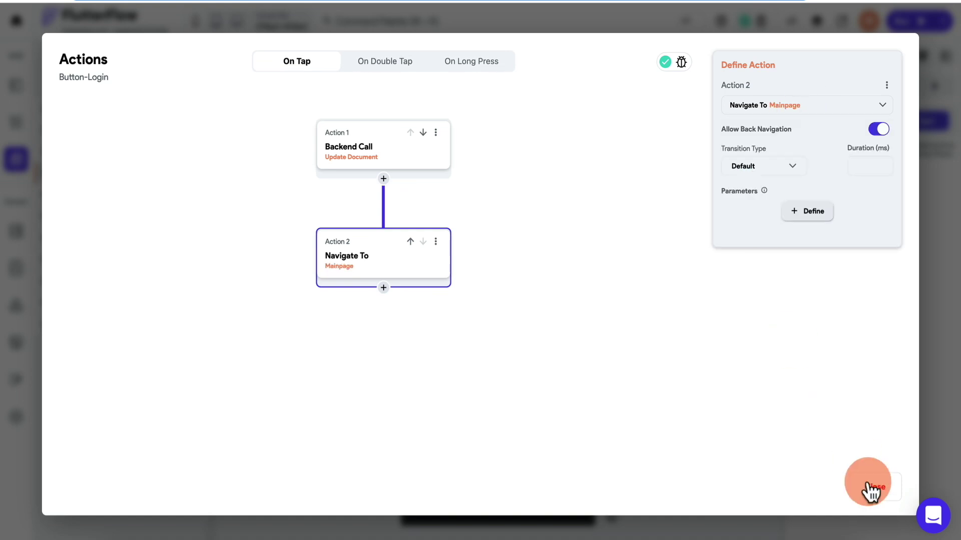
left_click(875, 488)
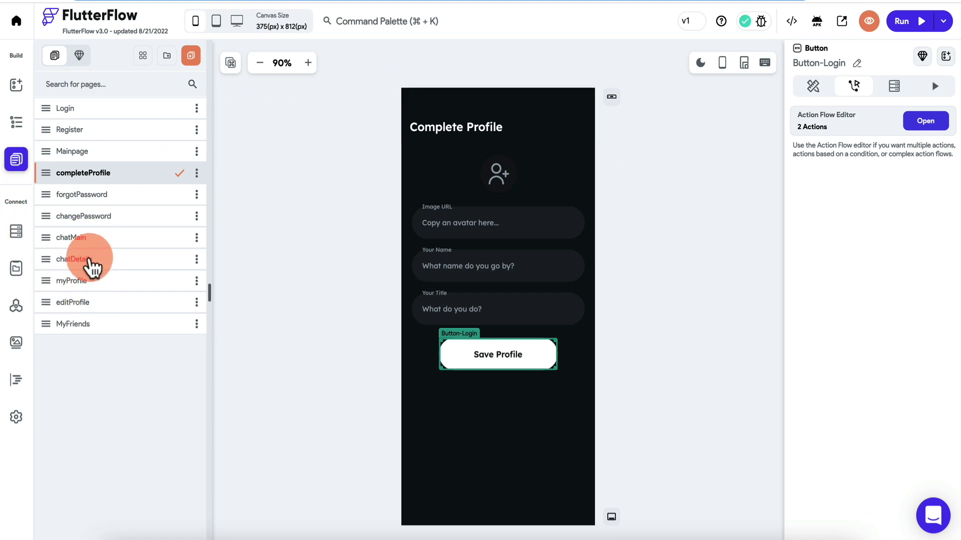
On chatDetails, replace the header icon with the delete_forever_sharp trash icon at size 32.
left_click(92, 263)
left_click(580, 128)
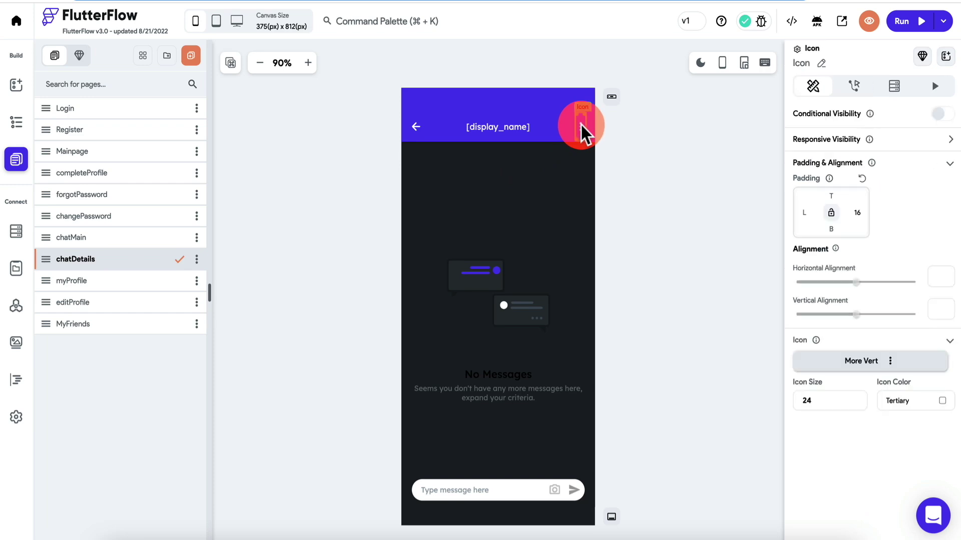
left_click(891, 363)
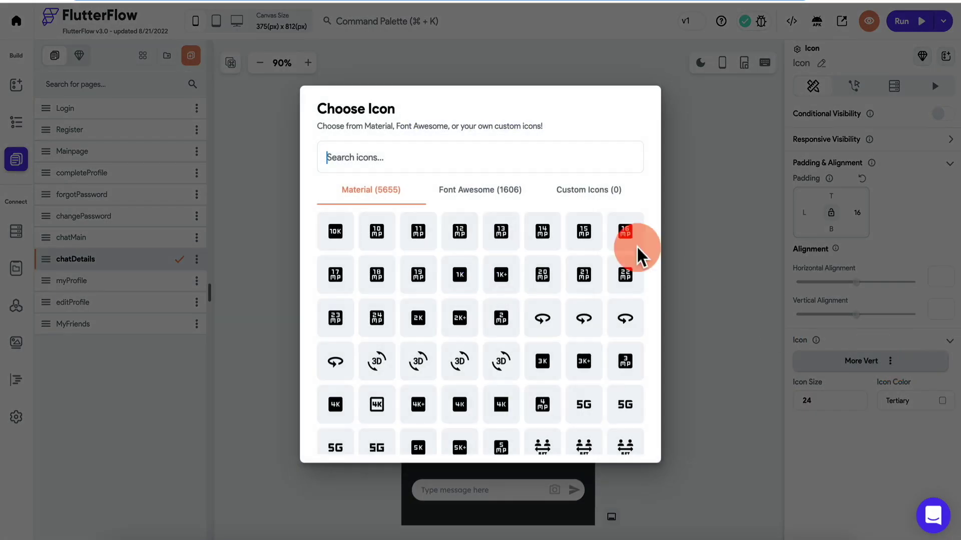
type("dele")
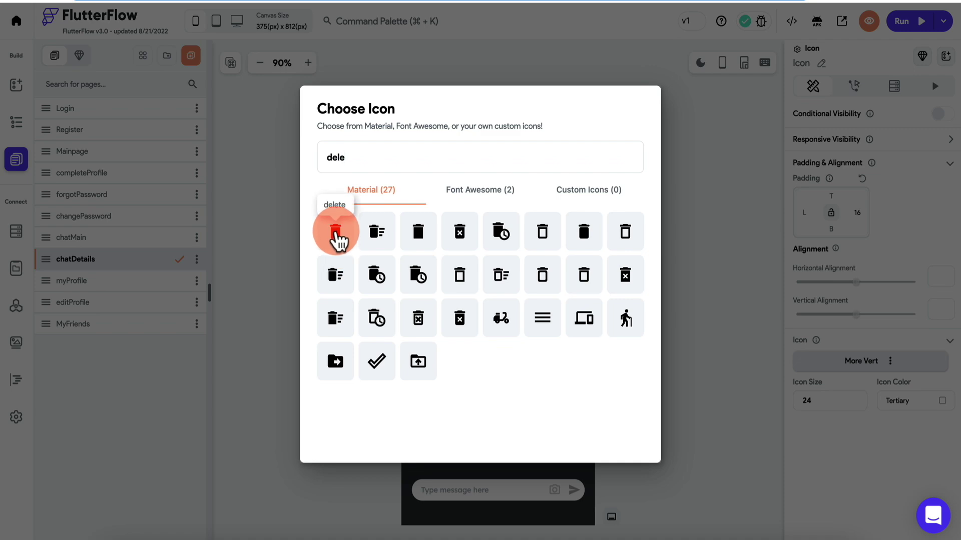
left_click(625, 280)
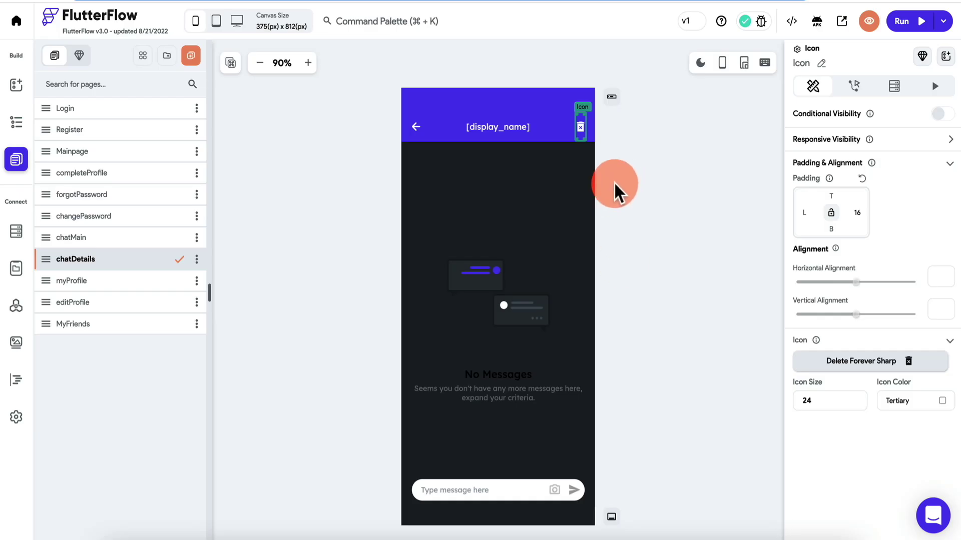
left_click(840, 400)
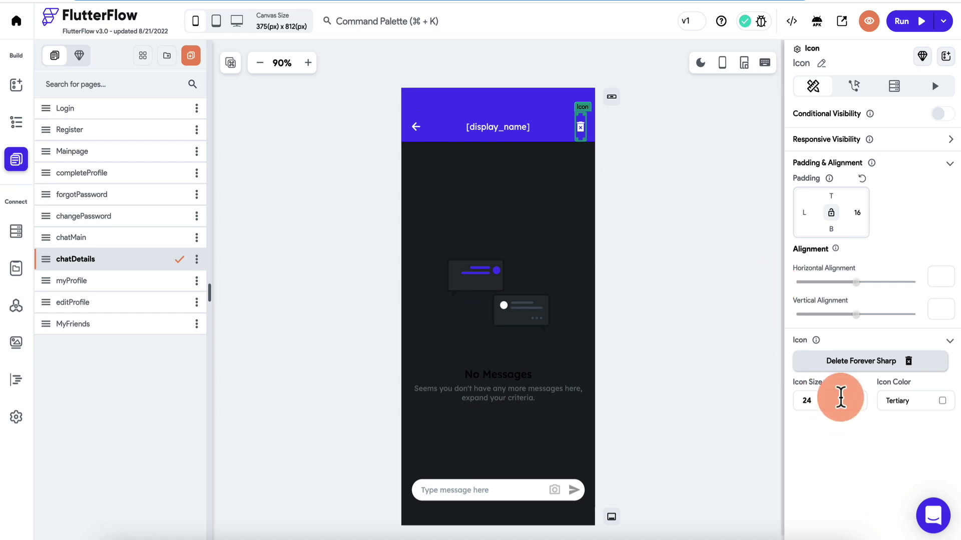
key("BackSpace")
key("BackSpace")
type("32")
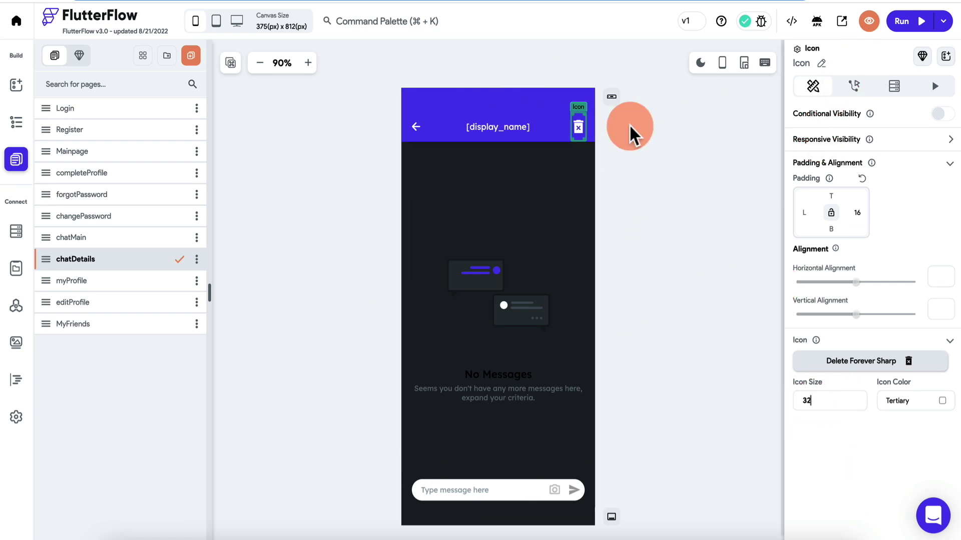
Replace the icon's Drawer tap action with a Delete Document backend call on chatRef.
left_click(857, 87)
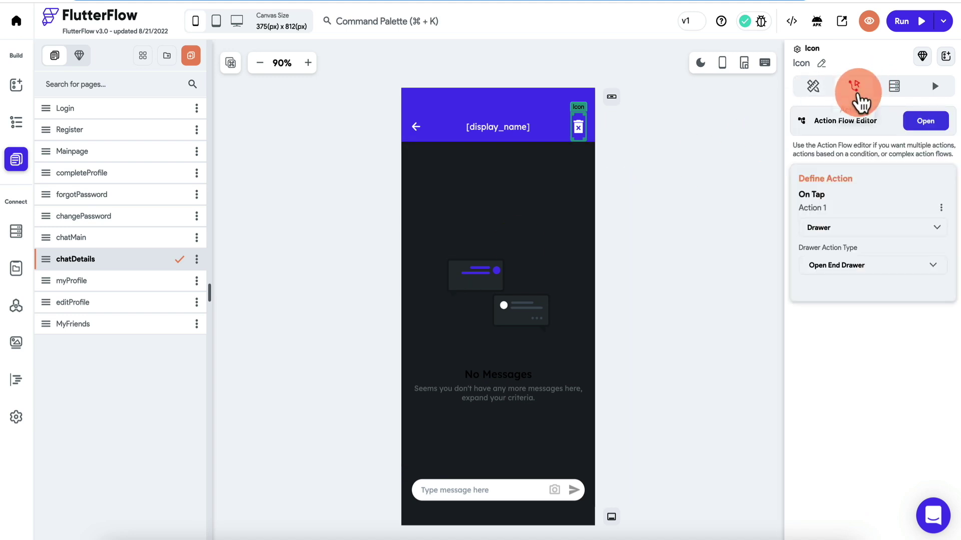
left_click(942, 205)
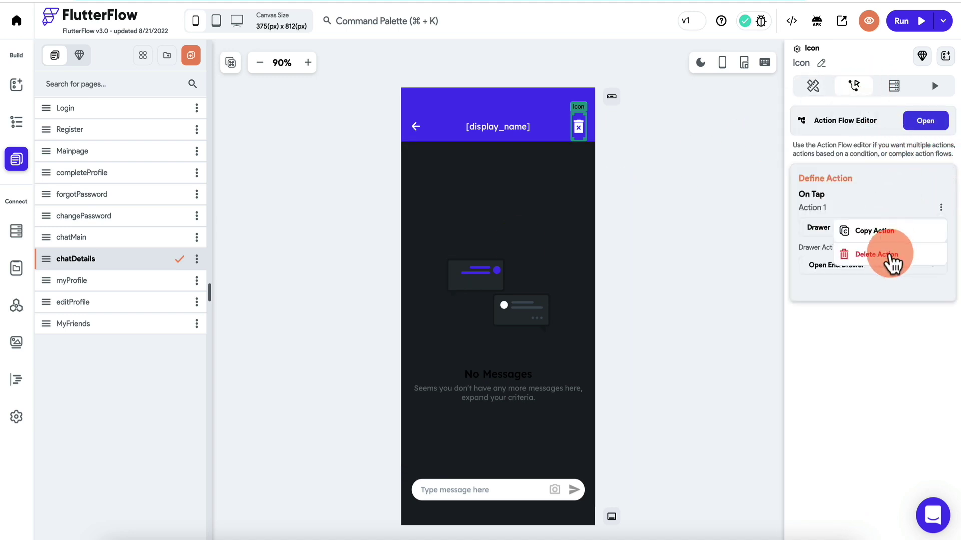
left_click(881, 255)
left_click(560, 300)
type("data")
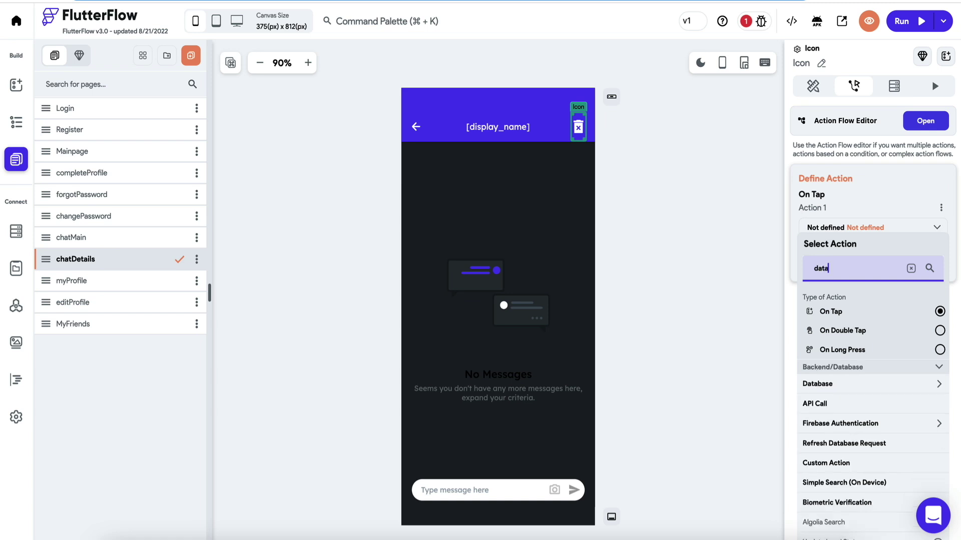
left_click(828, 395)
left_click(831, 442)
left_click(849, 285)
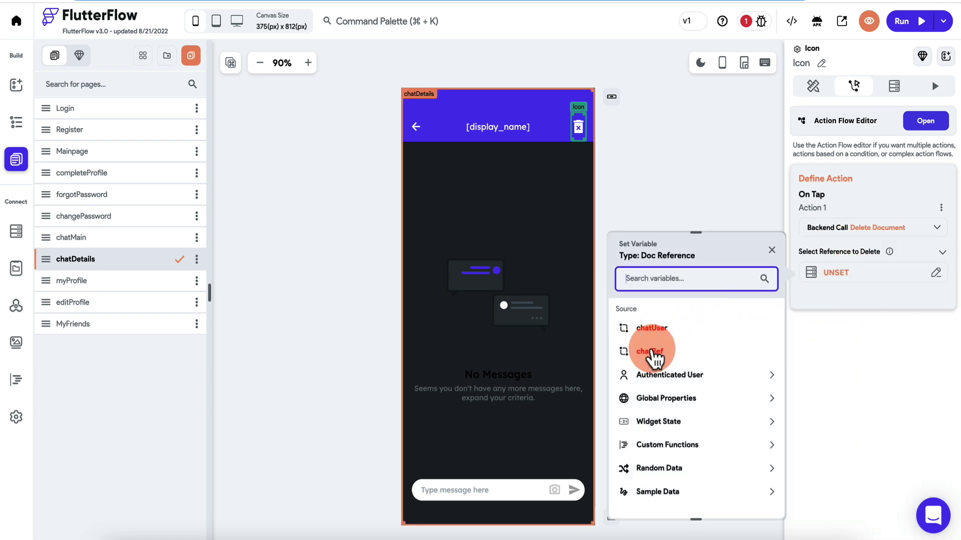
left_click(651, 351)
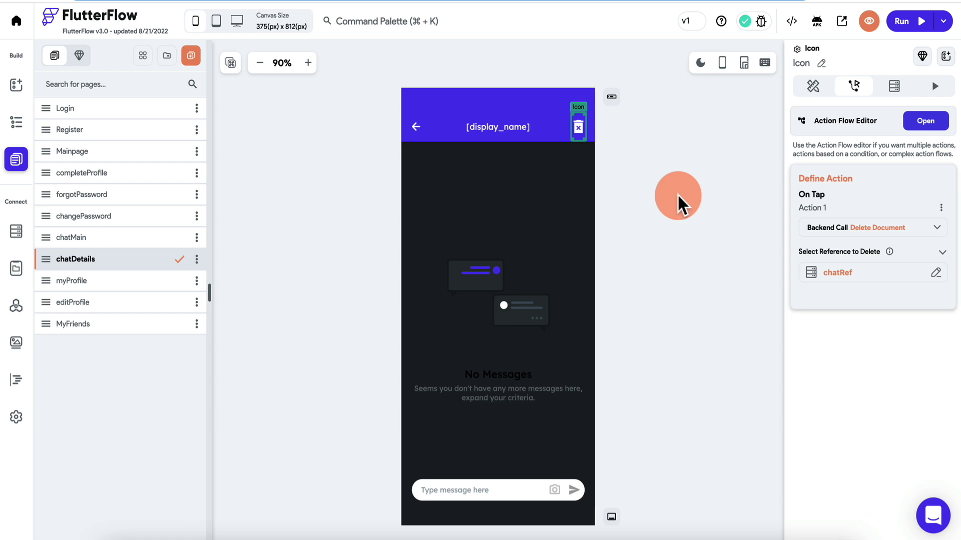
left_click(707, 205)
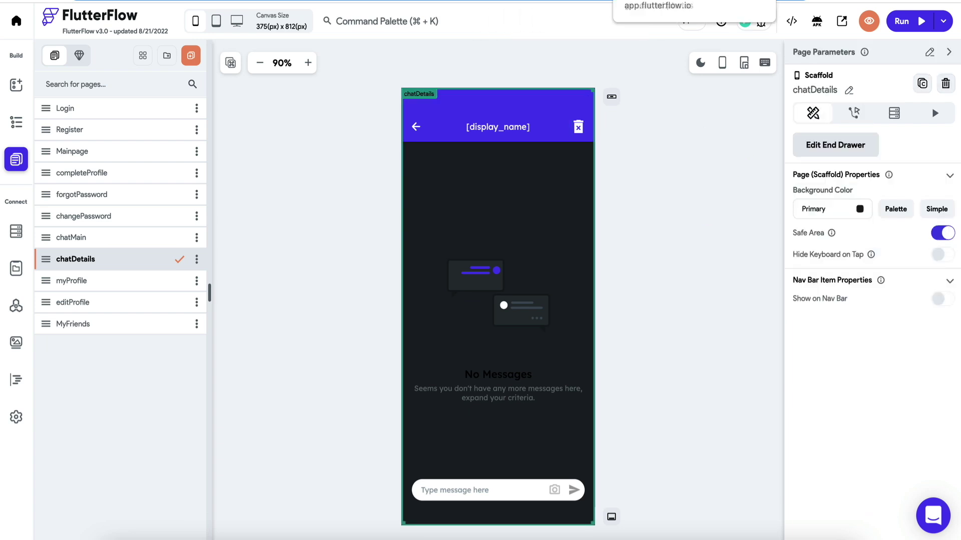
Run the app, open All Chats, and delete the second chat with the trash icon.
left_click(909, 24)
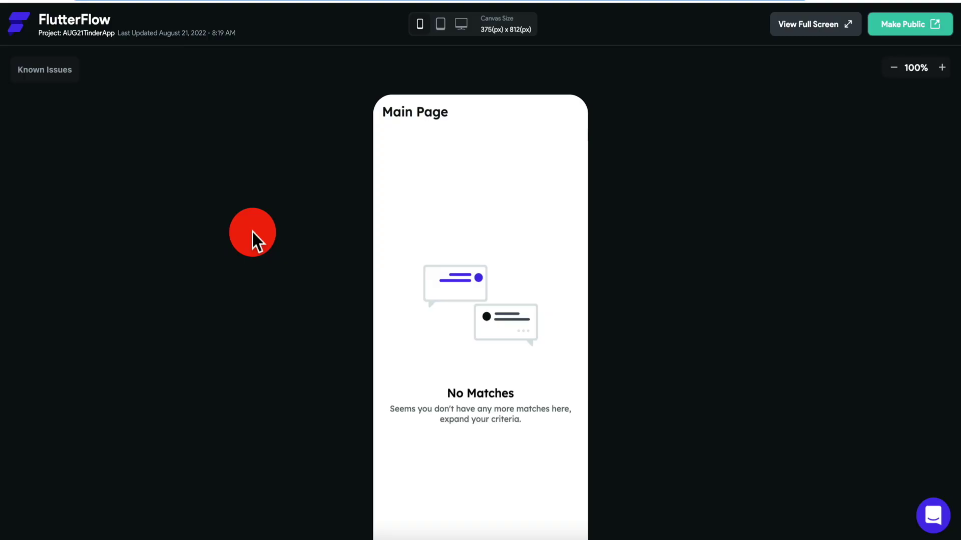
scroll(253, 233, "down", 2)
left_click(552, 499)
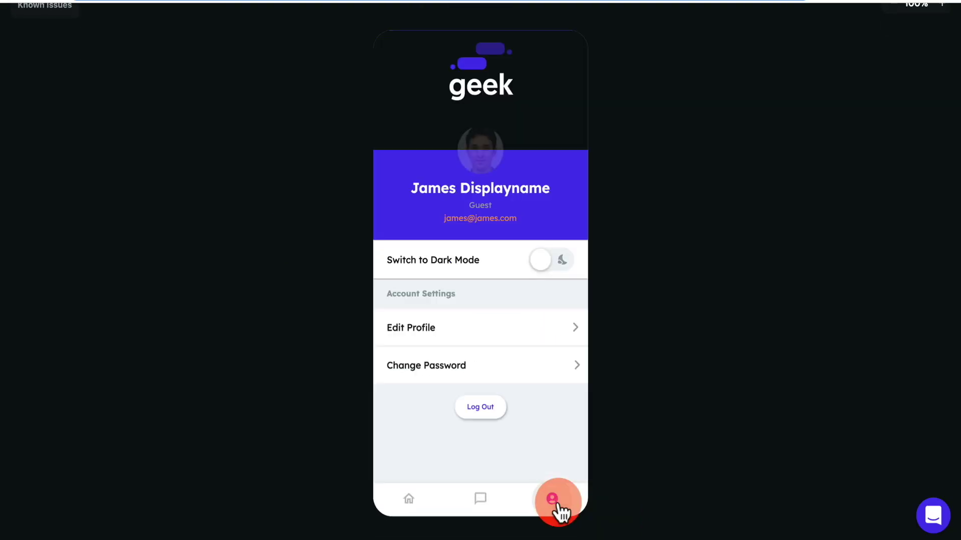
left_click(409, 499)
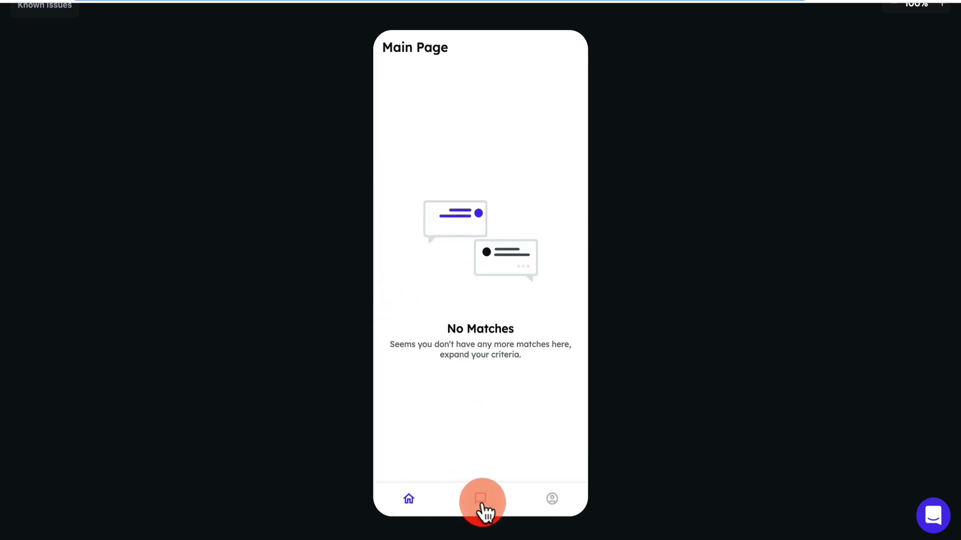
left_click(482, 503)
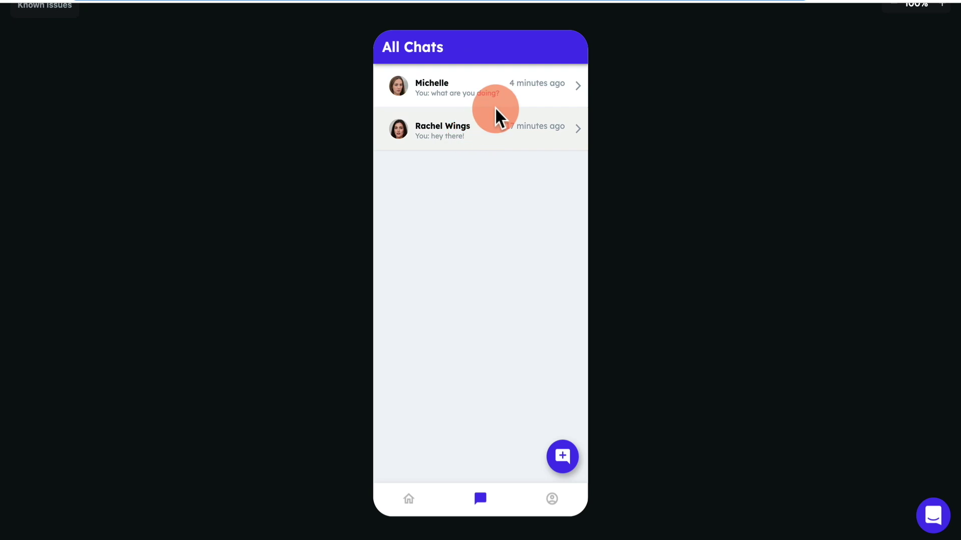
left_click(484, 134)
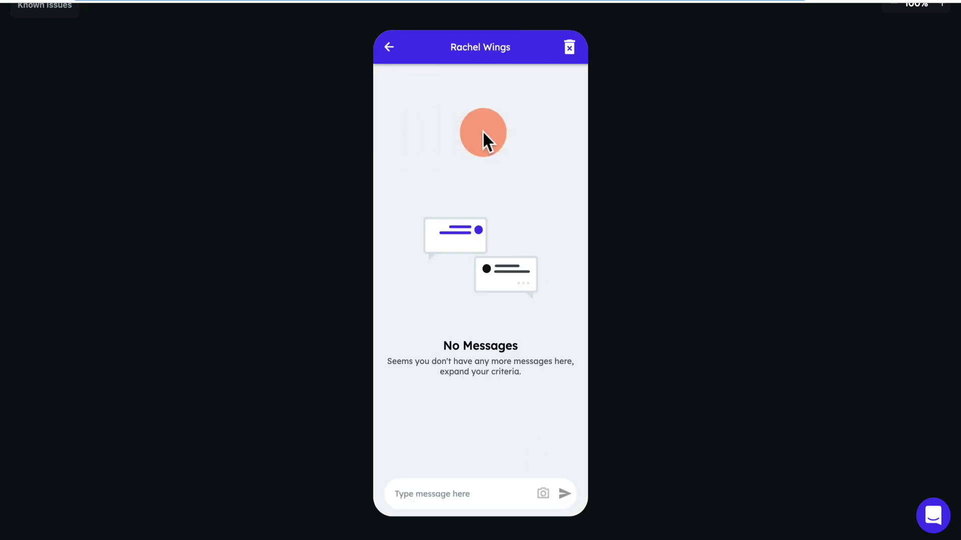
left_click(570, 49)
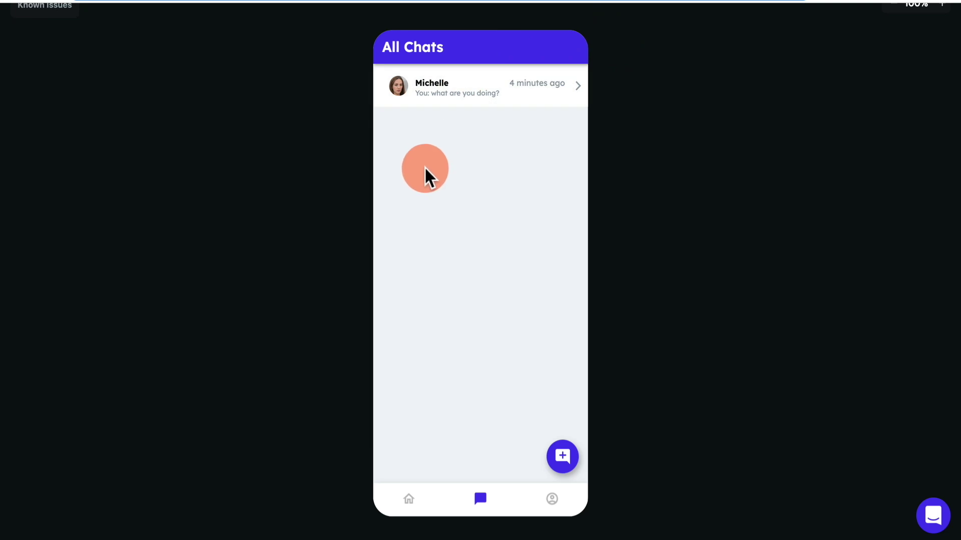
Check the one remaining chat, then log out from the Profile page.
left_click(474, 69)
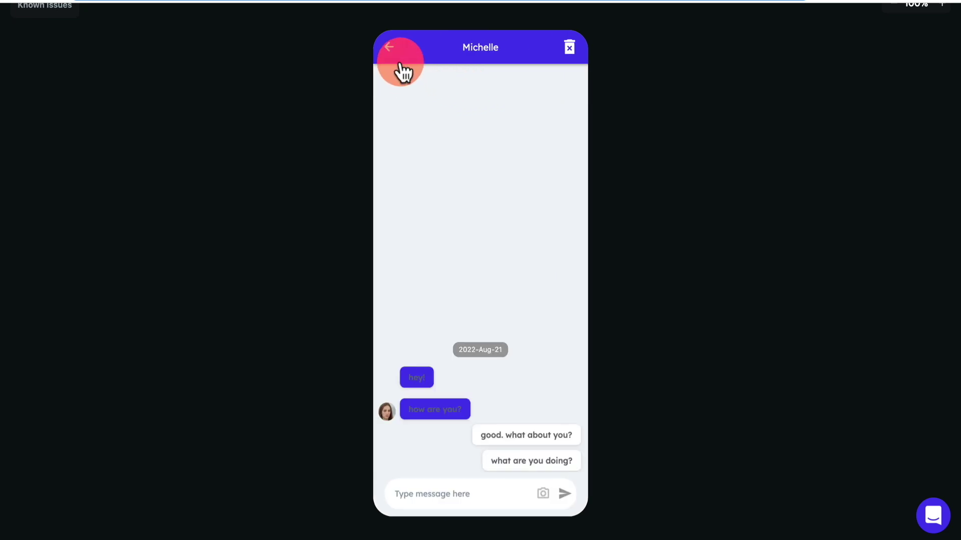
left_click(395, 56)
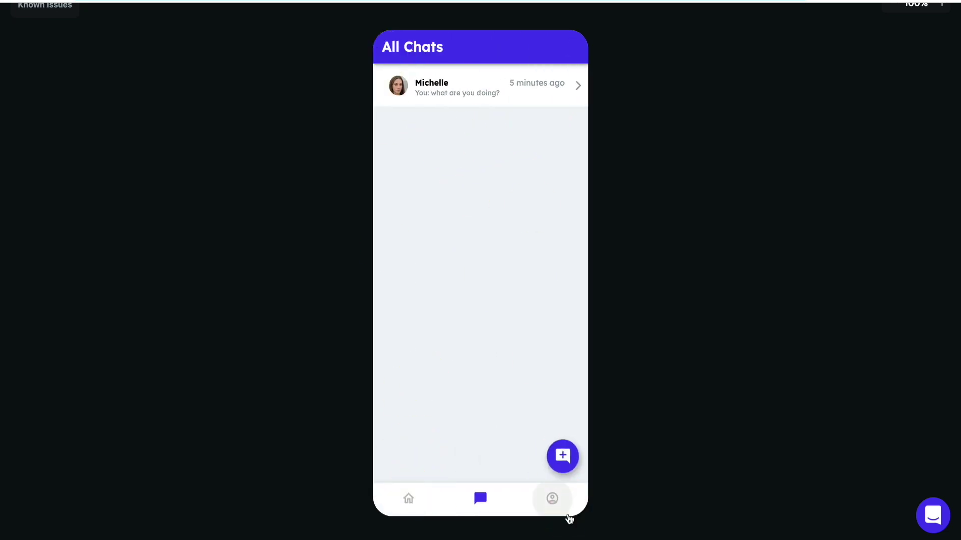
left_click(563, 498)
left_click(479, 408)
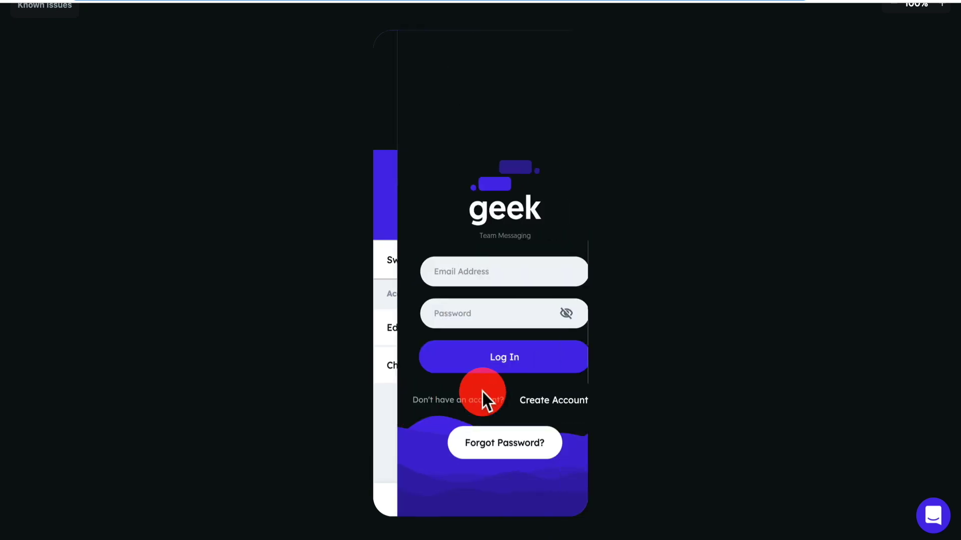
Sign in as the other account and check its empty chat list and main page.
left_click(456, 275)
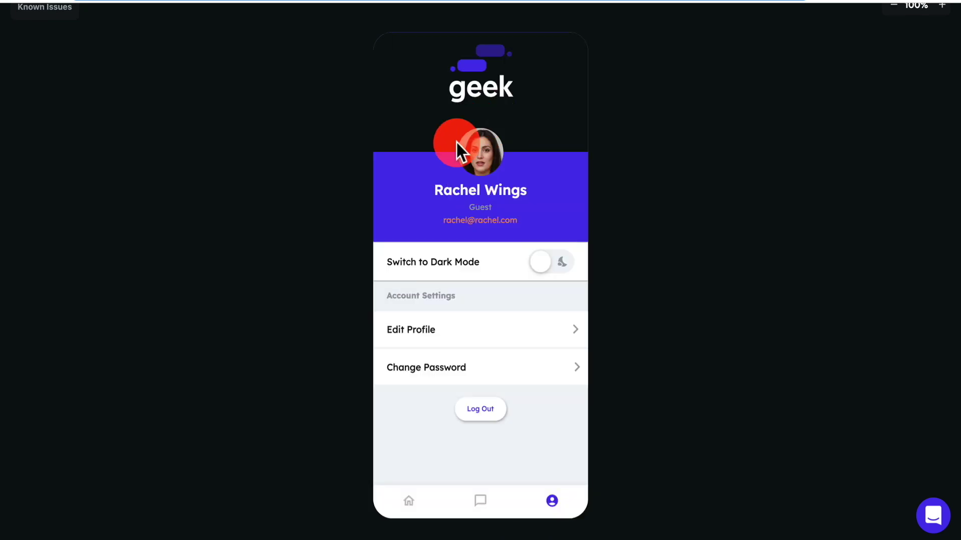
left_click(488, 510)
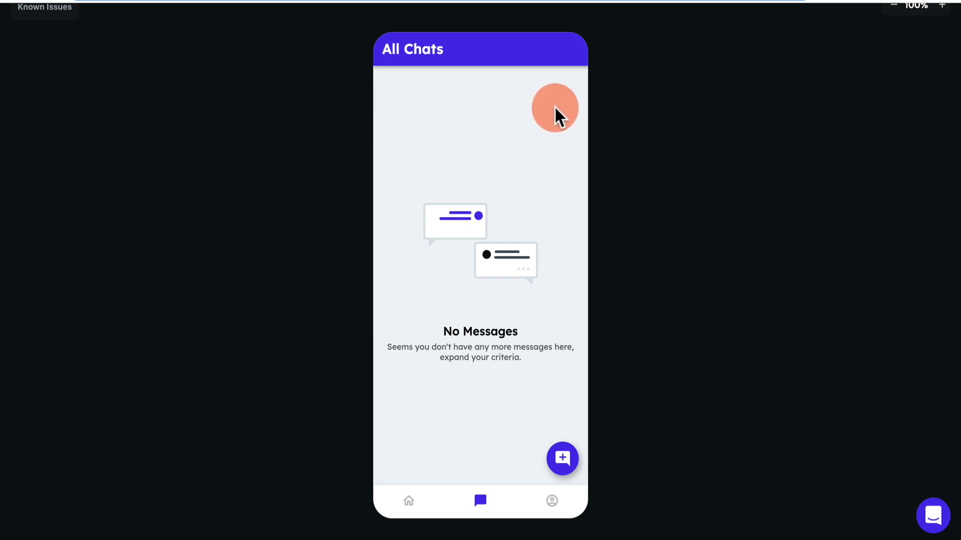
left_click(410, 501)
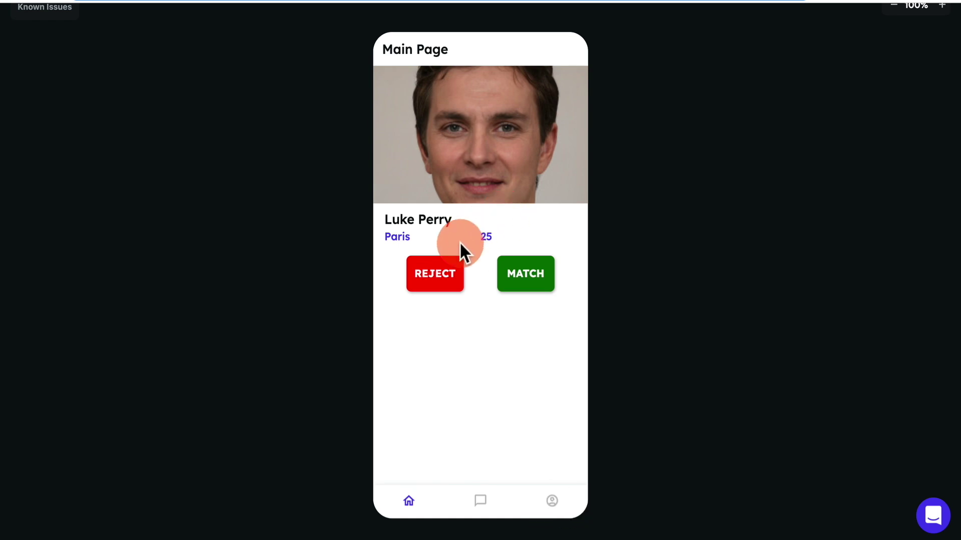
Log out of that account and sign back in with the first account.
left_click(552, 498)
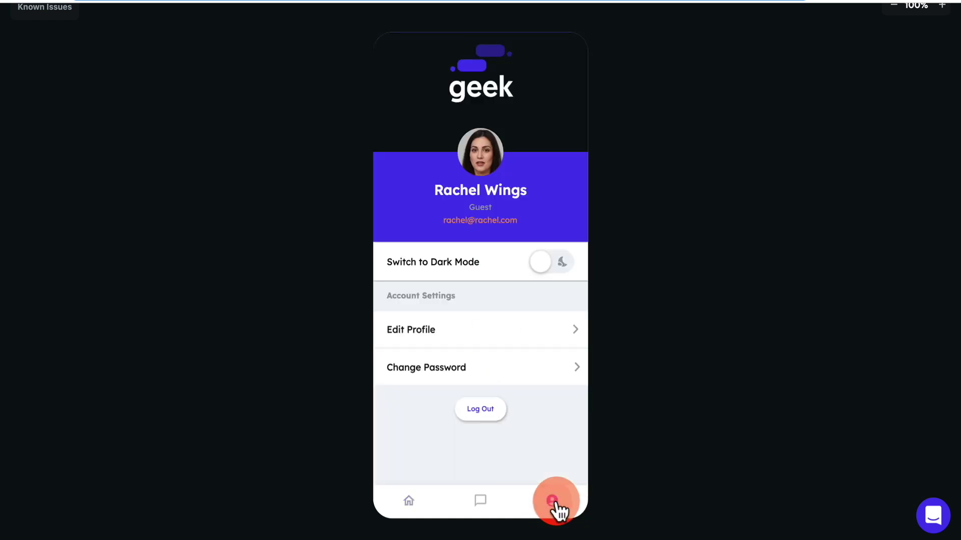
left_click(481, 408)
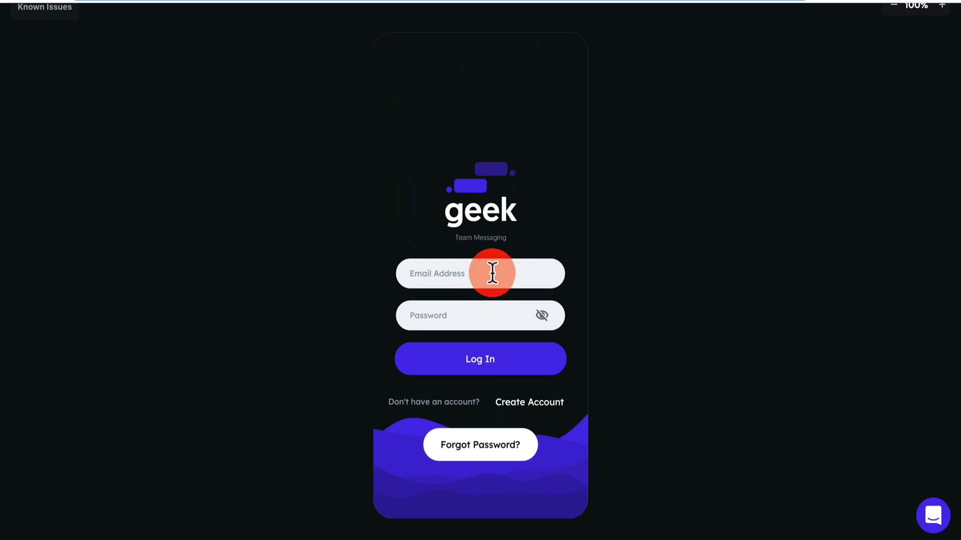
left_click(490, 272)
type("james@ja")
left_click(491, 360)
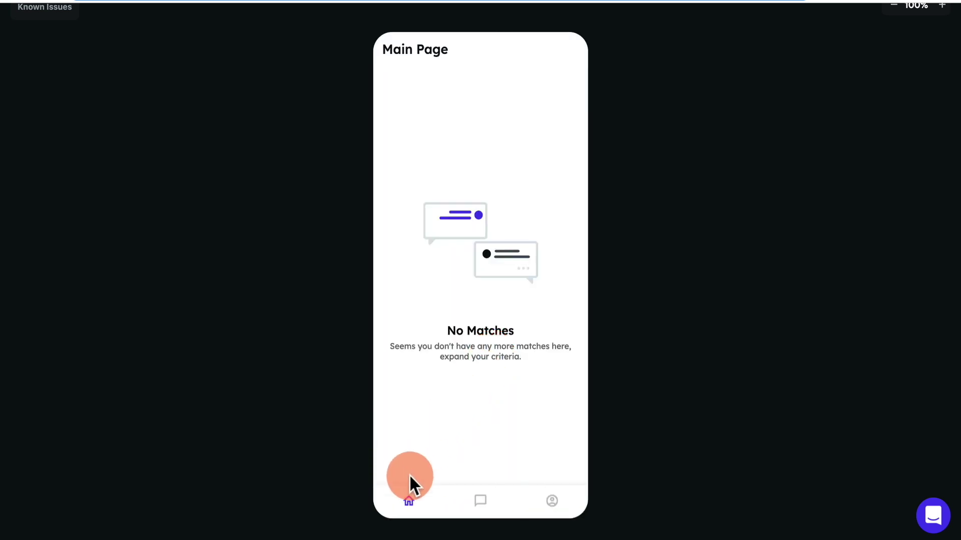
Test the trash icon by deleting the remaining chat and revisiting the chat list.
left_click(493, 501)
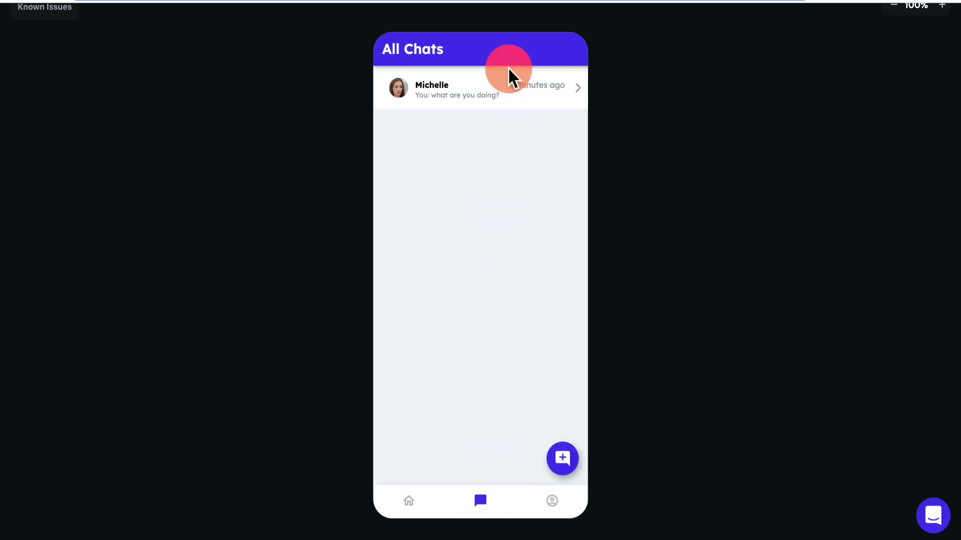
left_click(475, 90)
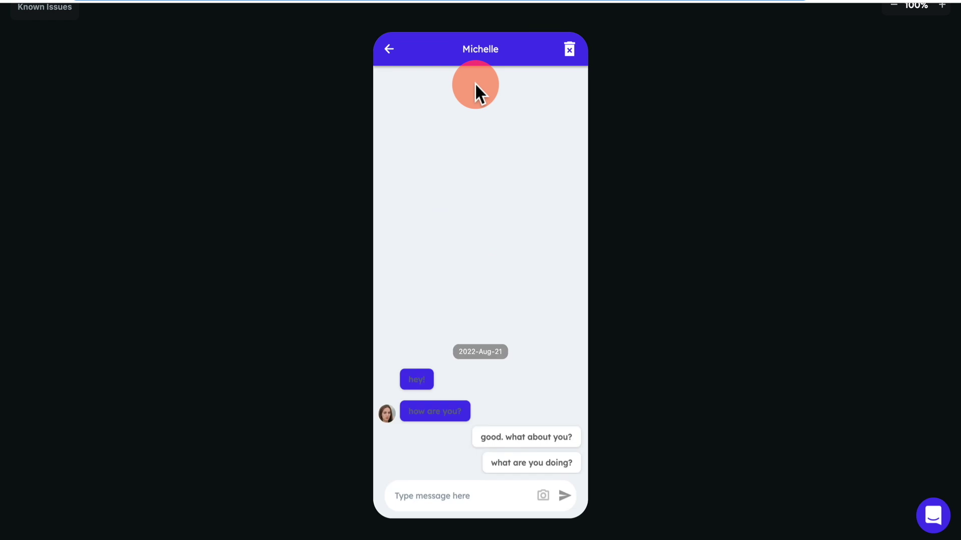
left_click(570, 49)
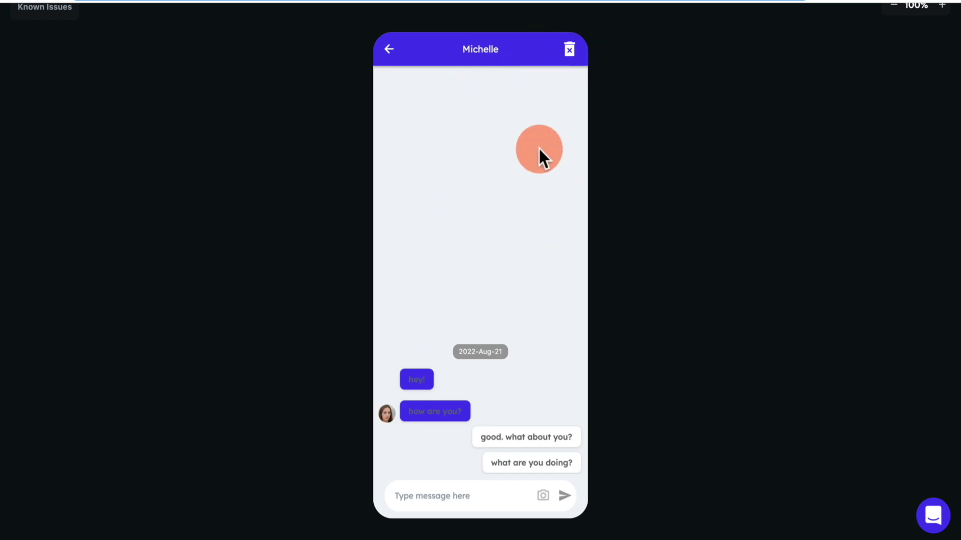
left_click(385, 50)
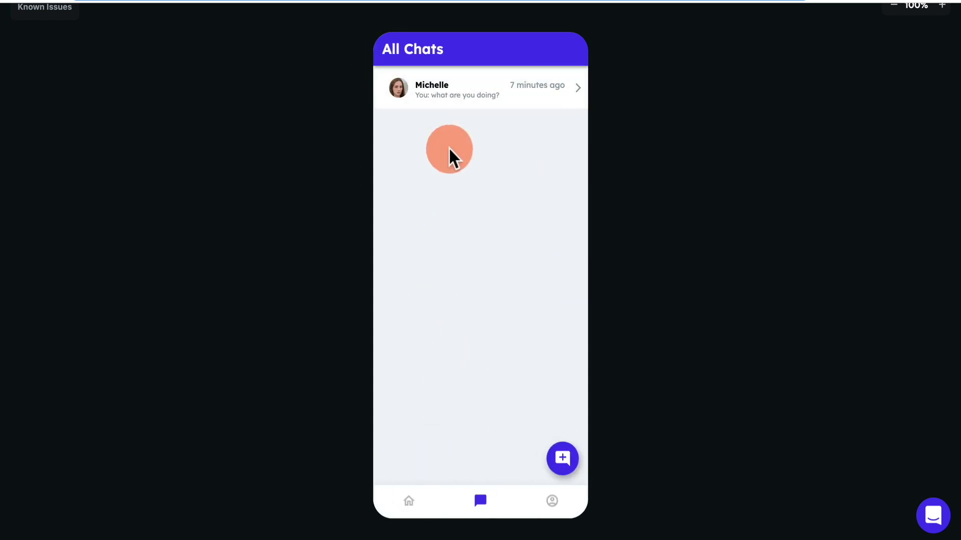
left_click(562, 64)
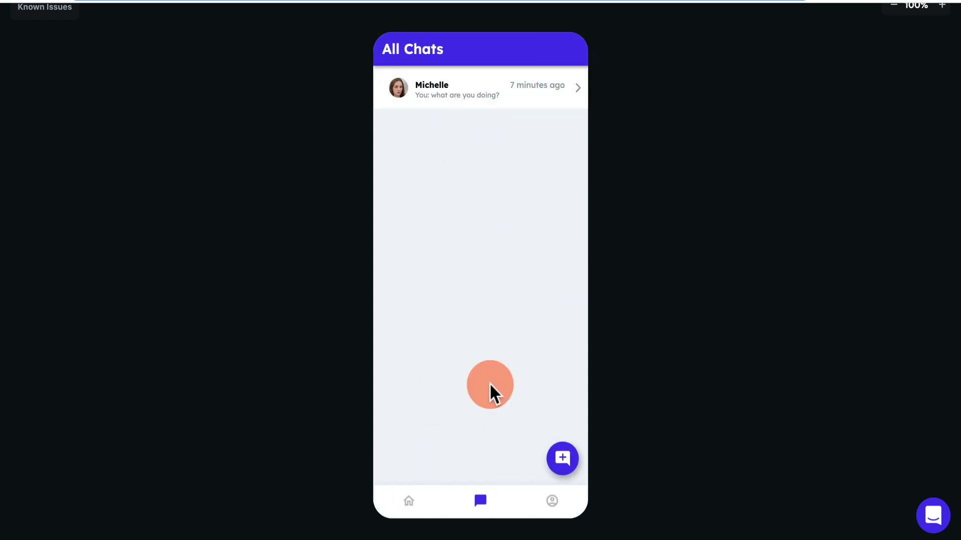
left_click(532, 100)
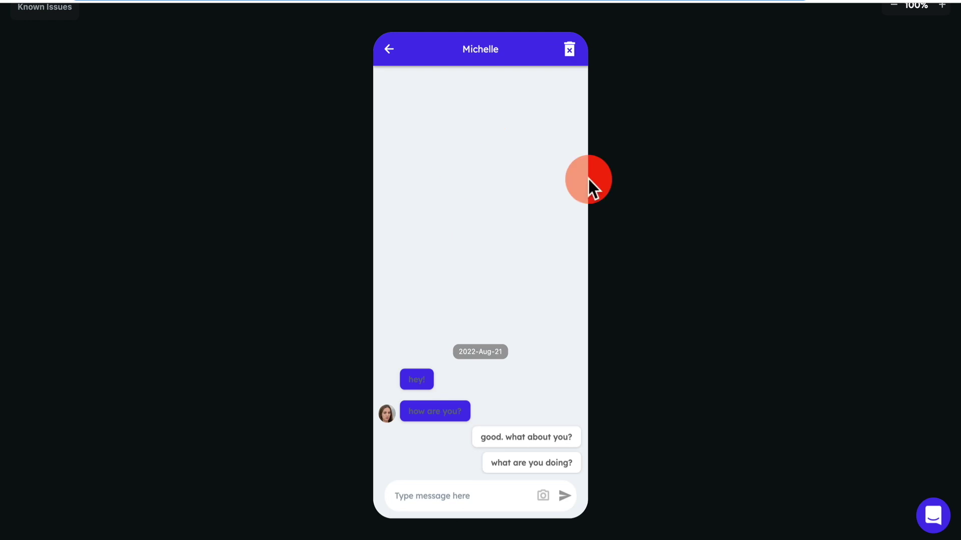
left_click(394, 54)
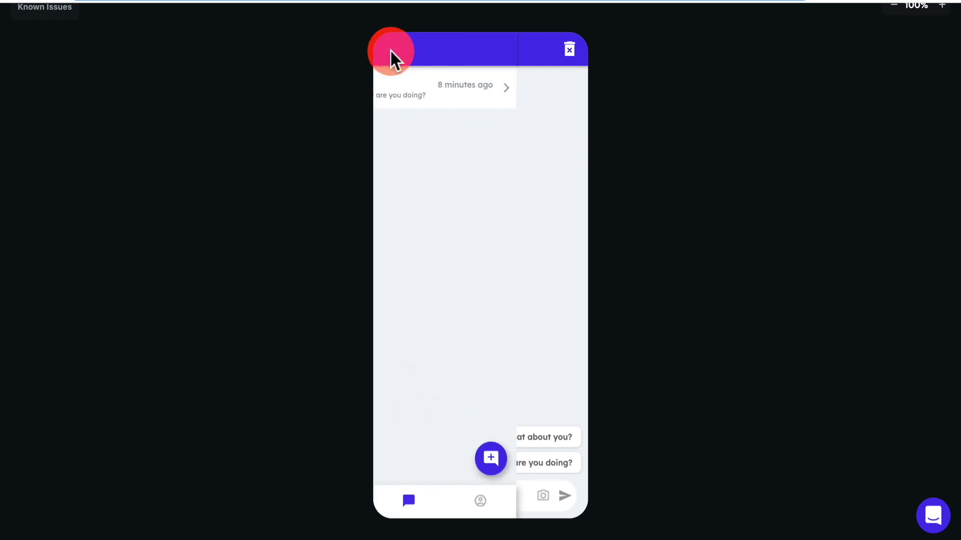
left_click(561, 459)
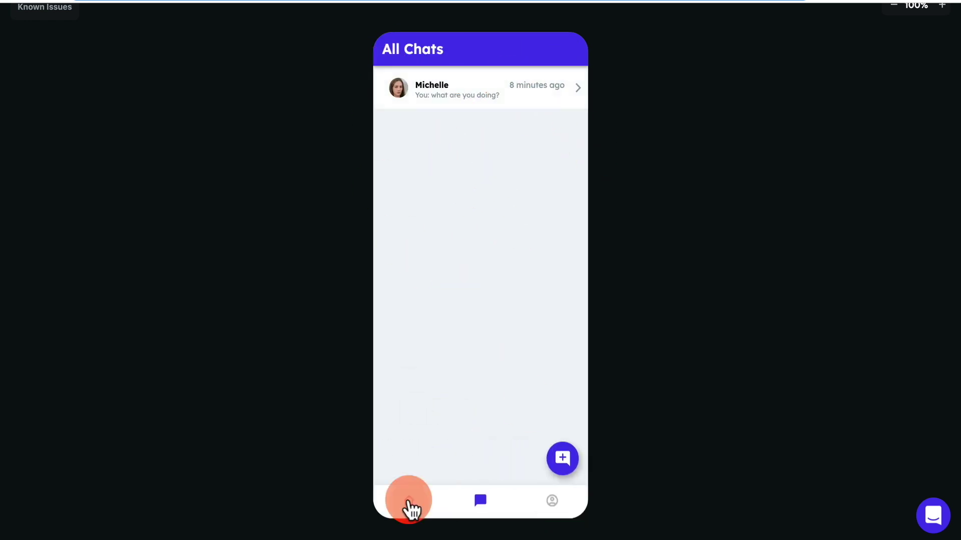
Try deleting the conversation again, then inspect the trash icon's On Tap action on chatDetails.
left_click(691, 47)
left_click(595, 12)
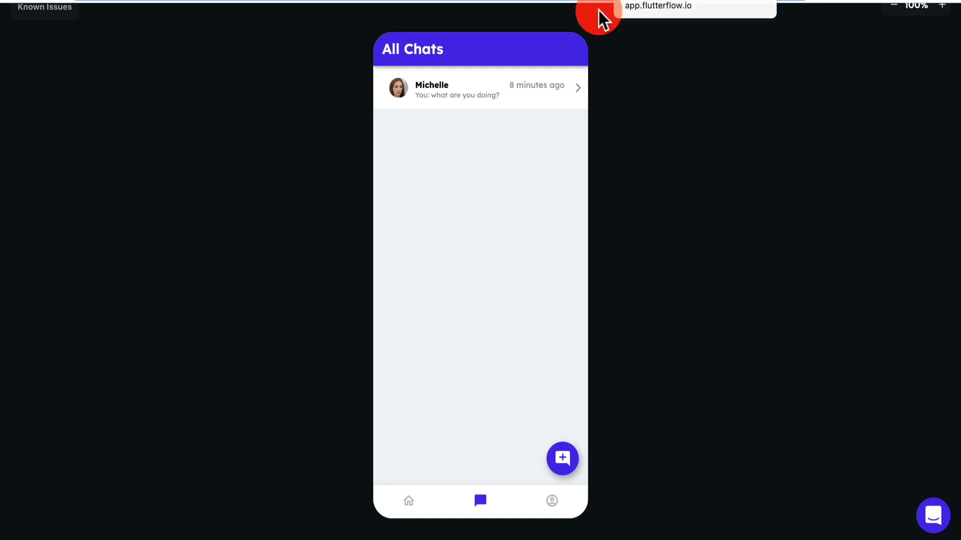
left_click(523, 99)
left_click(570, 54)
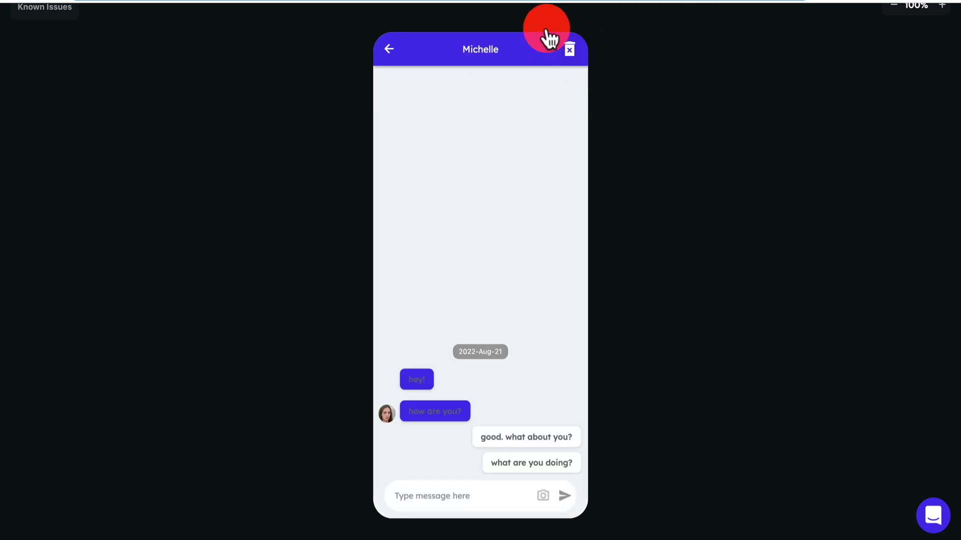
left_click(389, 50)
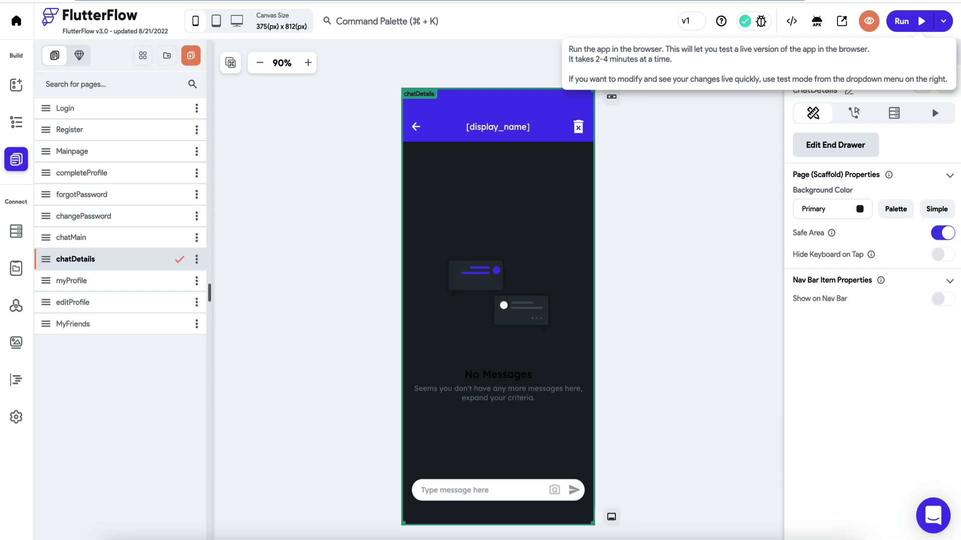
left_click(579, 124)
Add a second On Tap action navigating to ChatMain after Delete Document, then run the app.
left_click(926, 120)
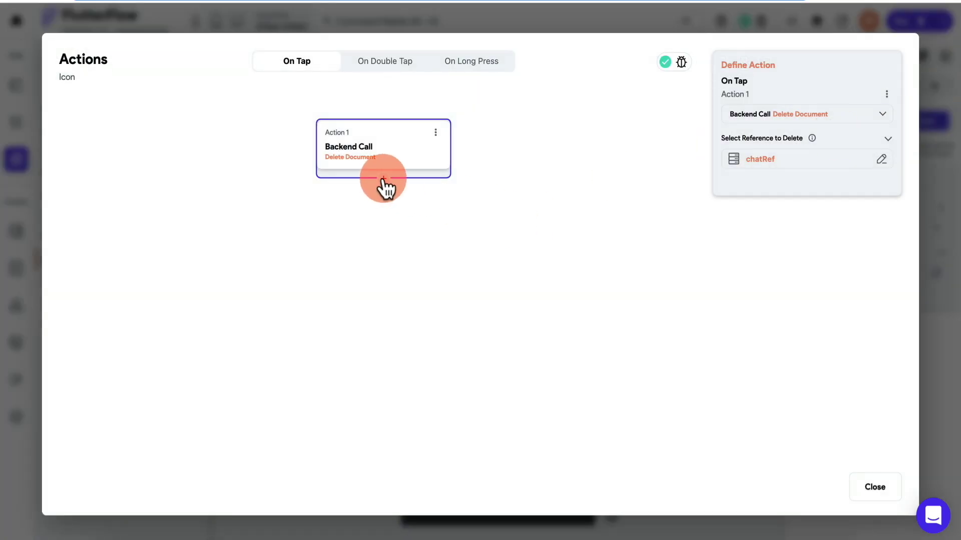
left_click(383, 178)
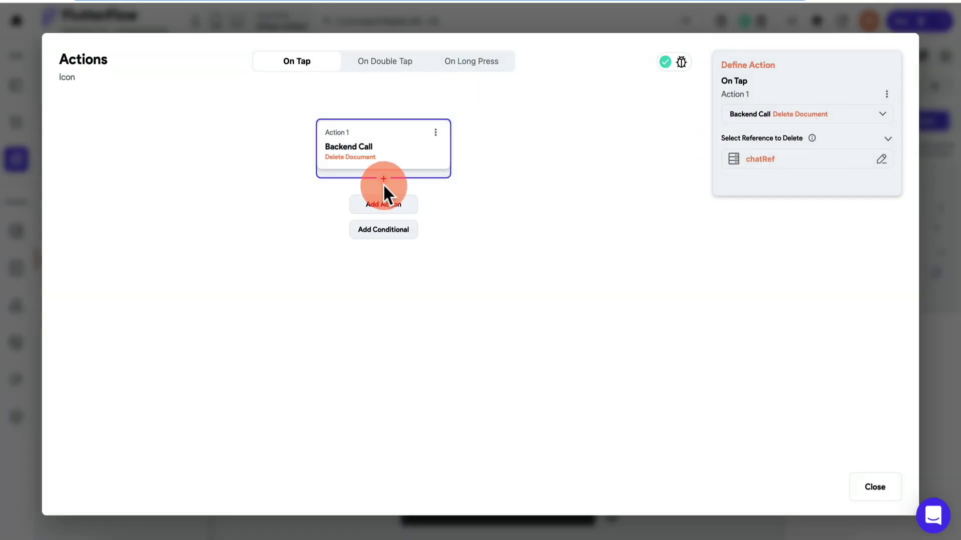
left_click(386, 206)
left_click(782, 200)
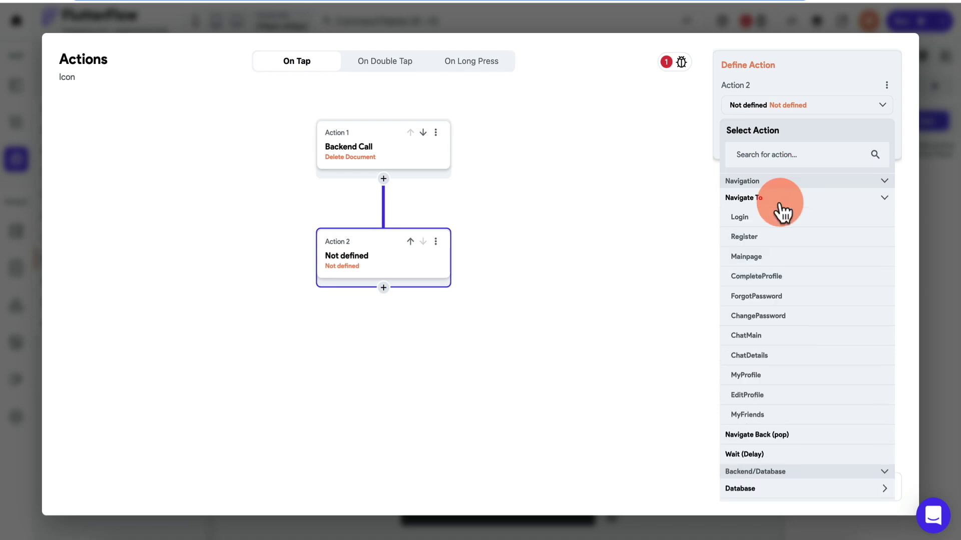
left_click(756, 336)
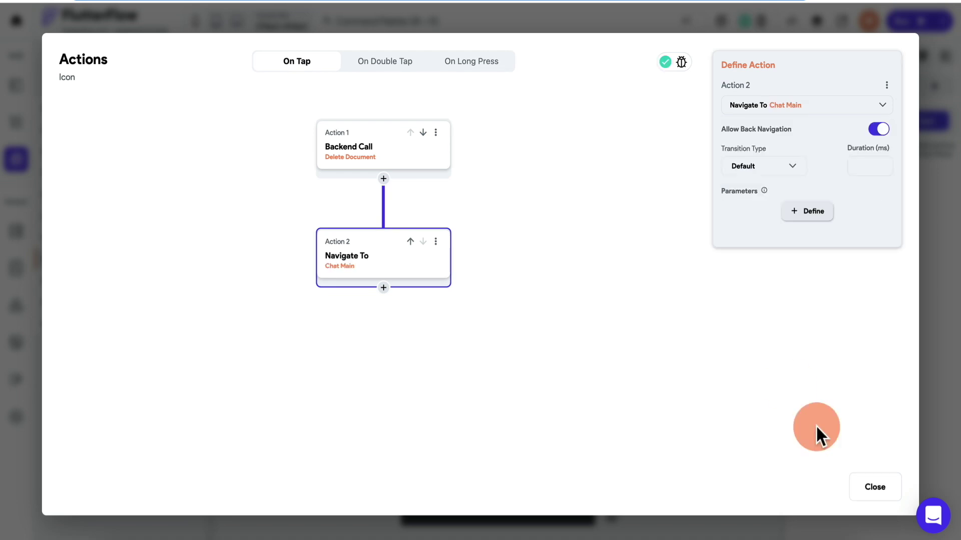
left_click(879, 485)
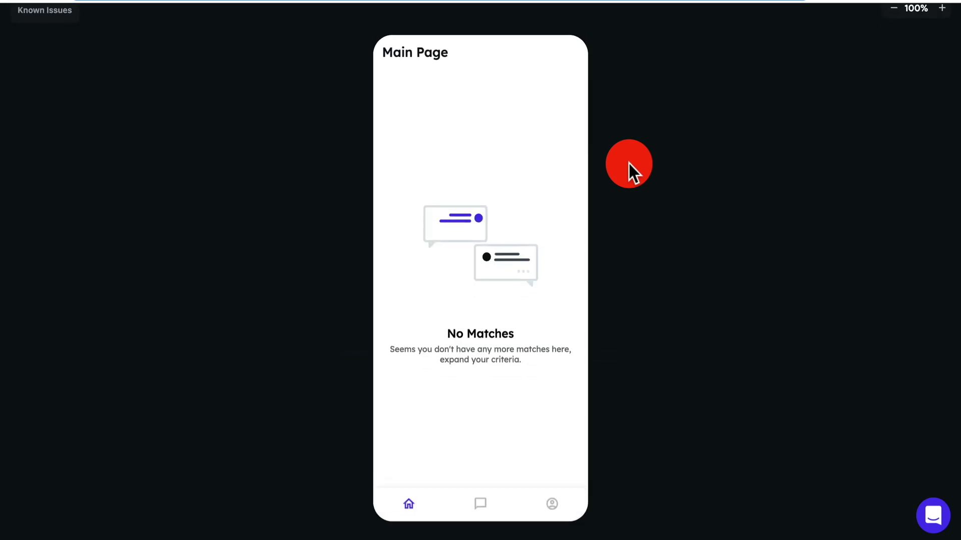
In the running app, open the test conversation and delete it with the header trash icon.
left_click(478, 503)
left_click(550, 504)
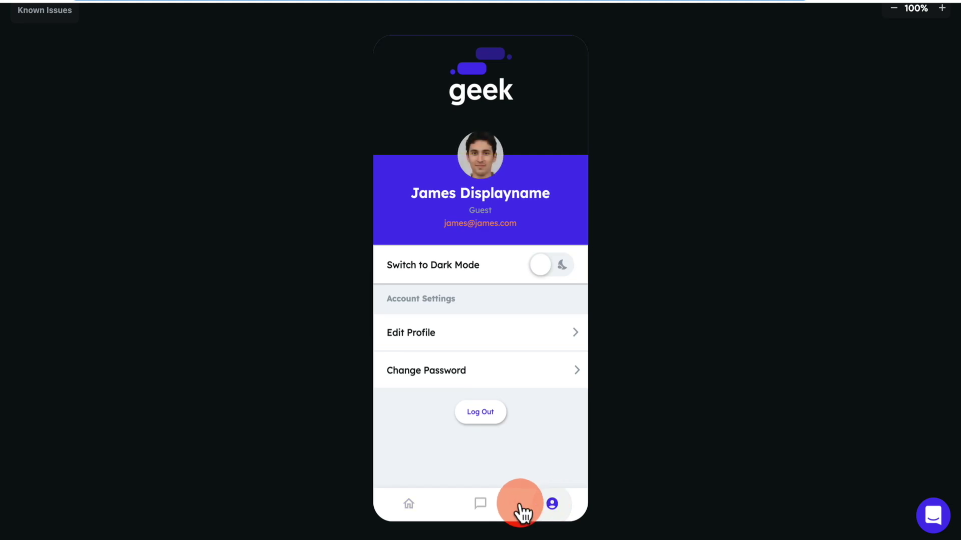
left_click(482, 504)
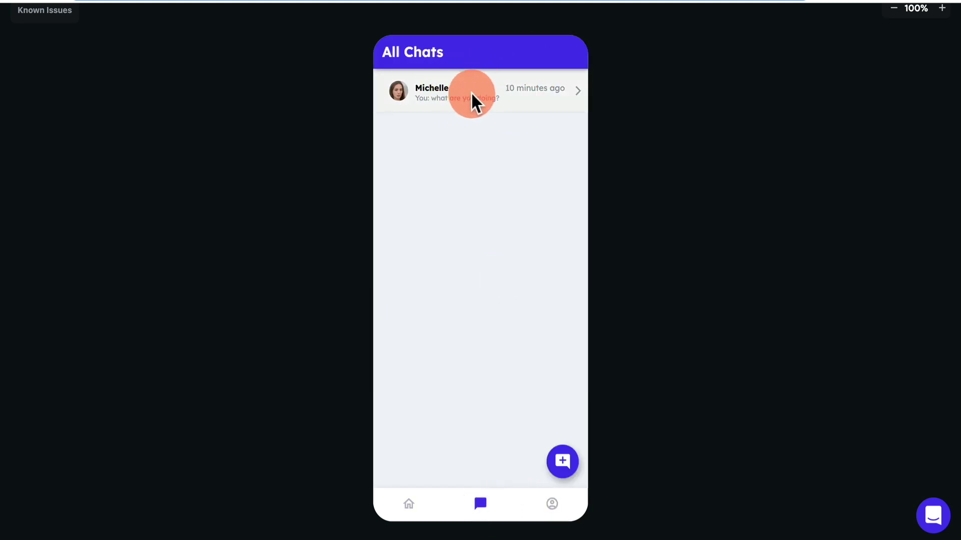
left_click(476, 99)
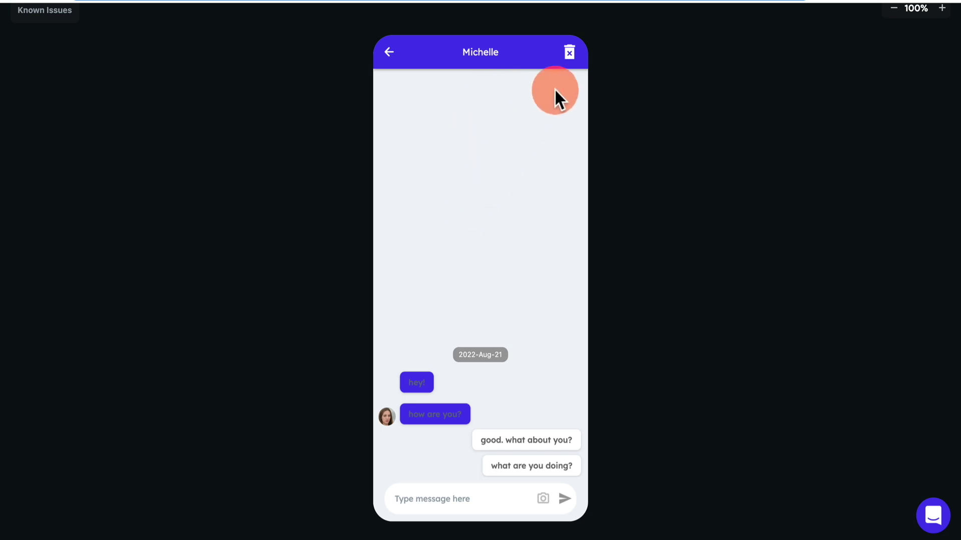
left_click(569, 52)
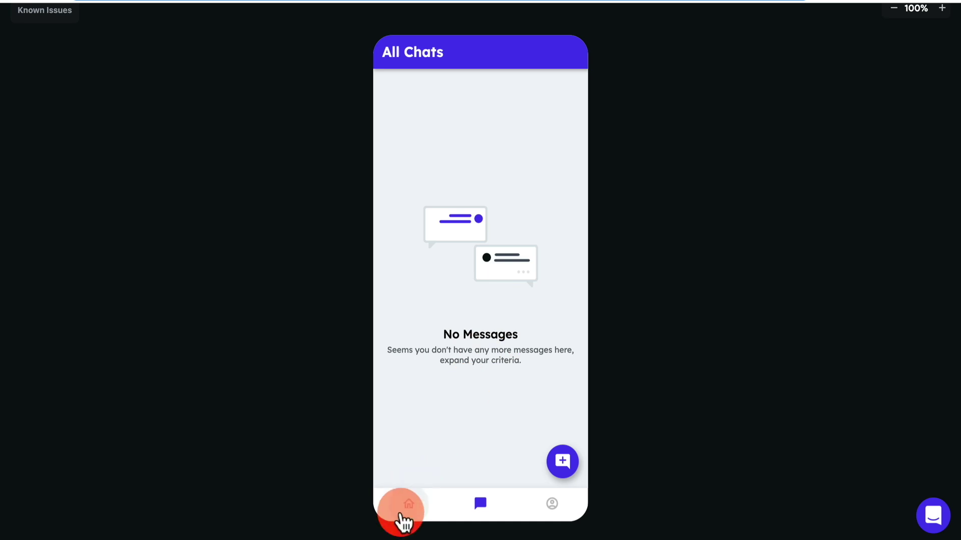
Confirm the All Chats list now shows No Messages.
left_click(409, 510)
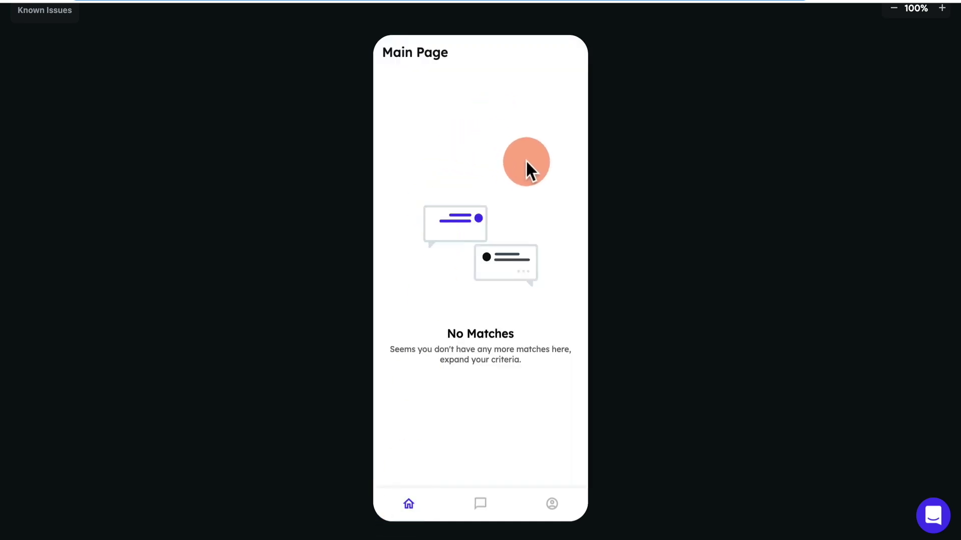
left_click(492, 509)
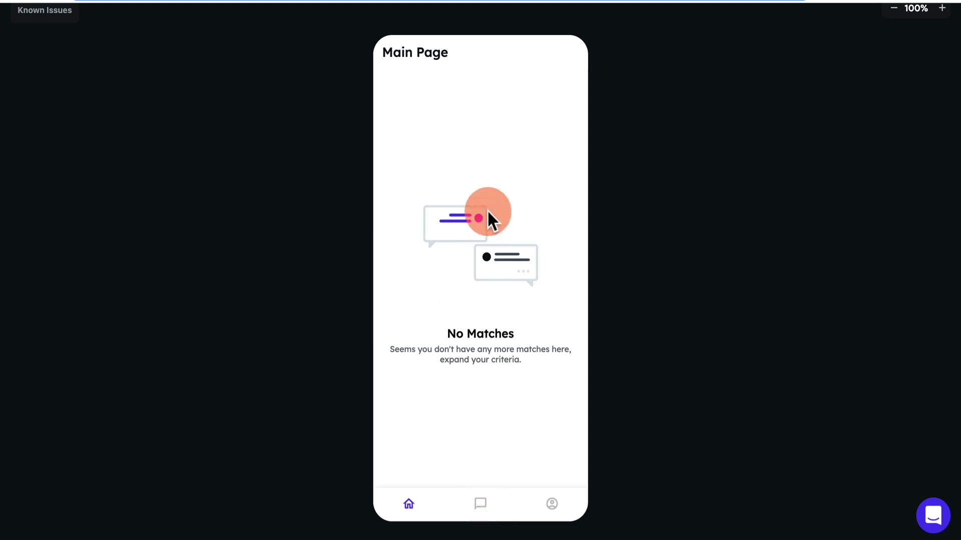
left_click(479, 501)
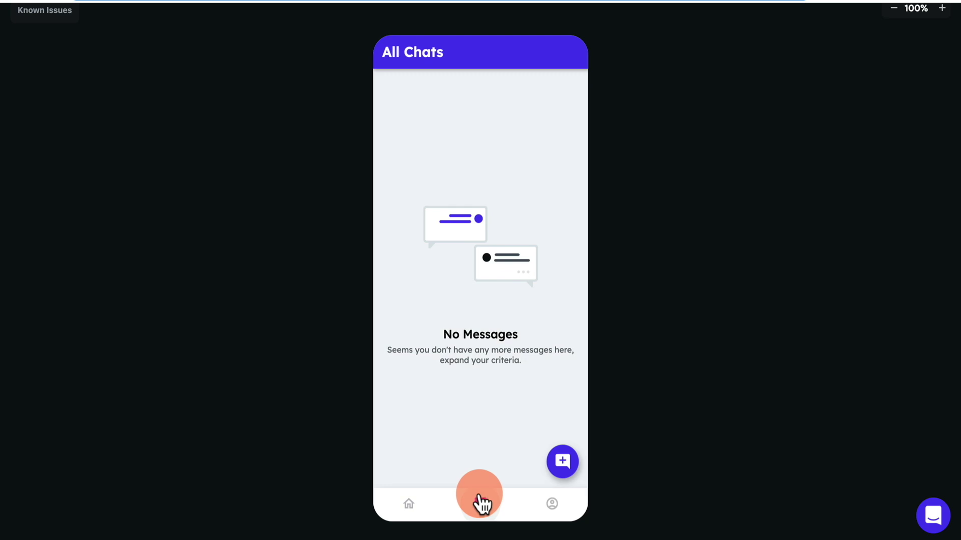
left_click(411, 506)
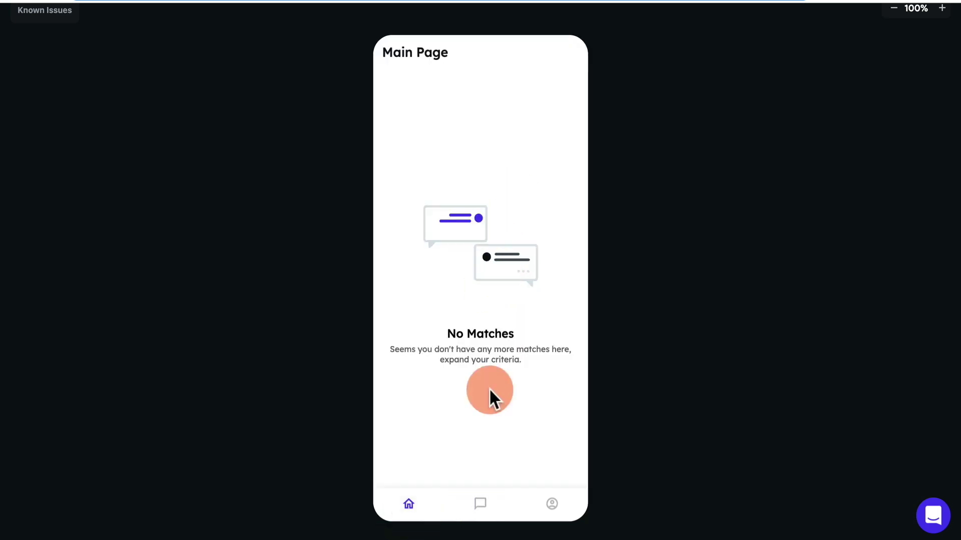
Log out, sign in as the other test user, and confirm their chat list is empty too.
left_click(555, 504)
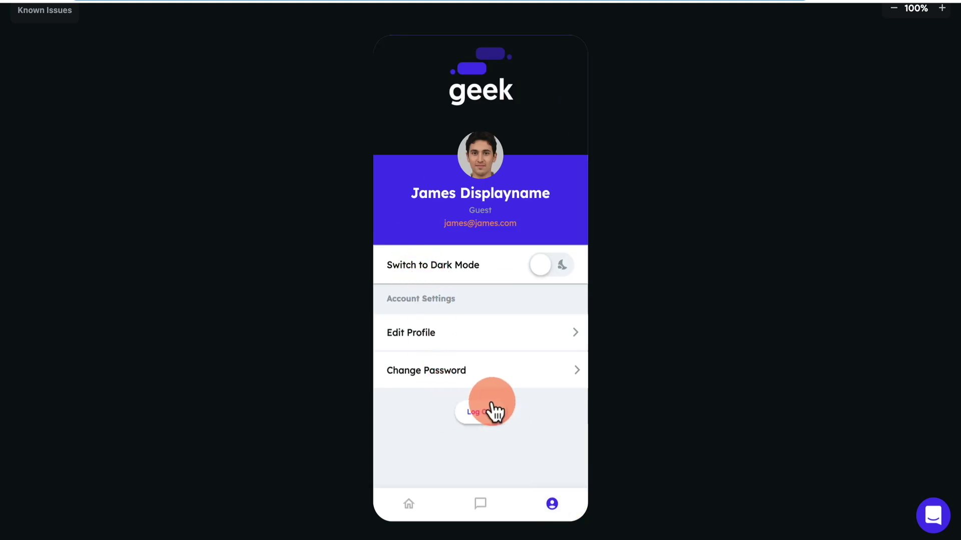
left_click(491, 416)
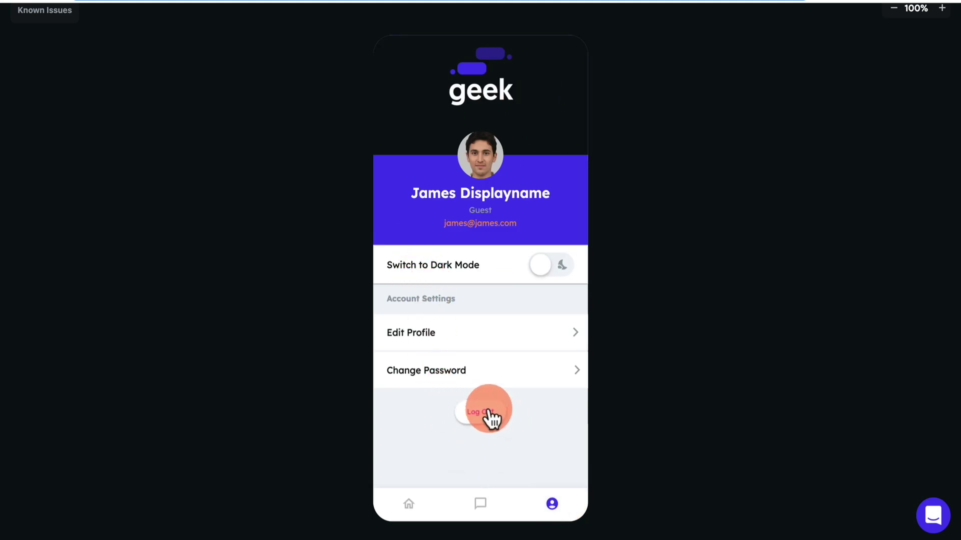
left_click(479, 275)
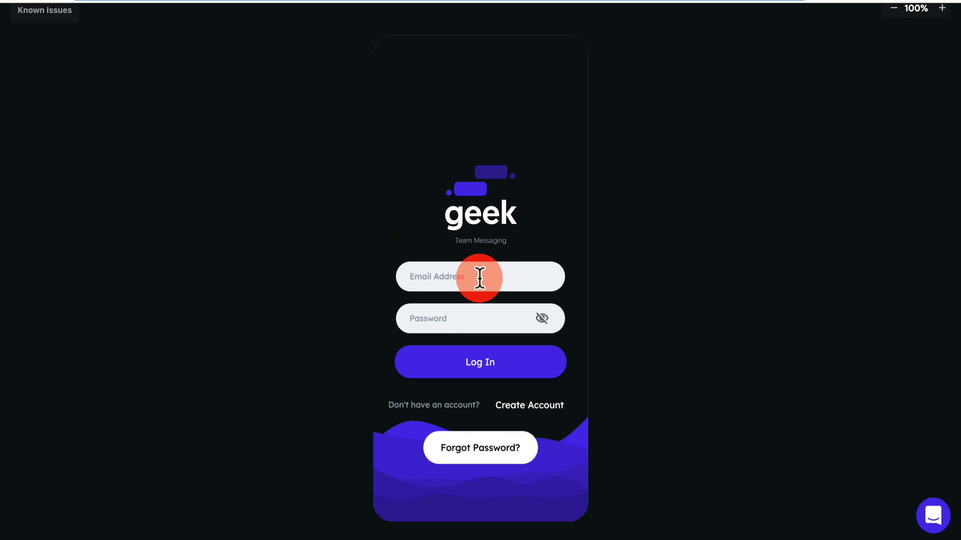
type("michelle@m")
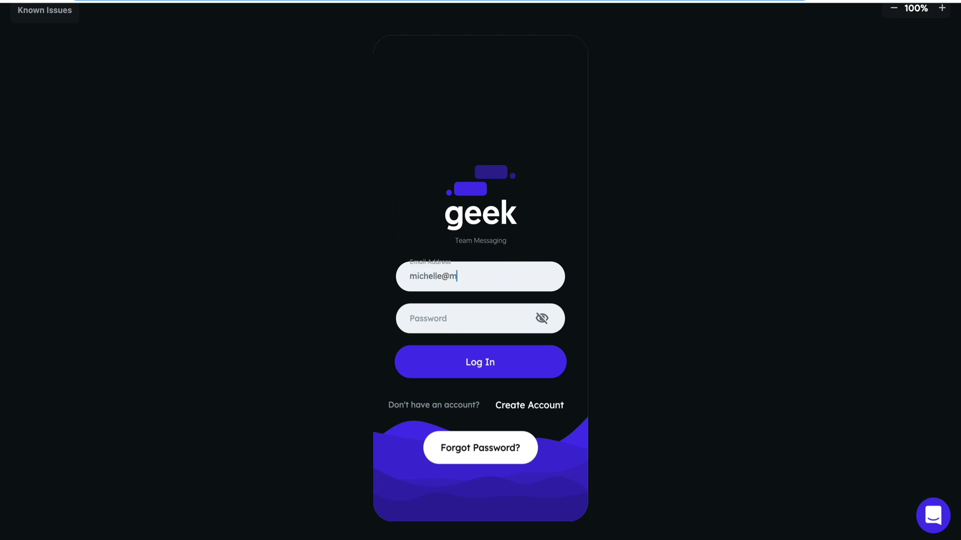
type("ichelle.com")
key("Tab")
type("password")
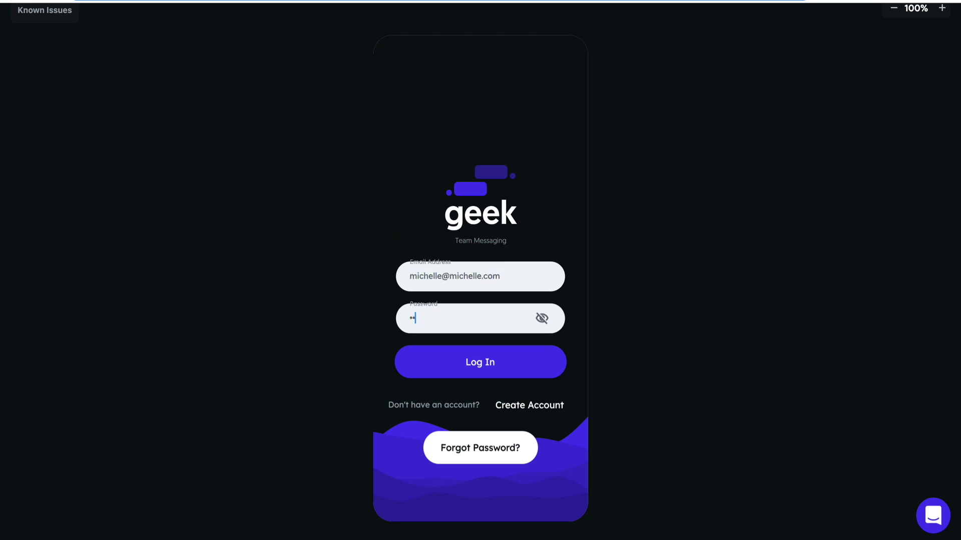
left_click(496, 364)
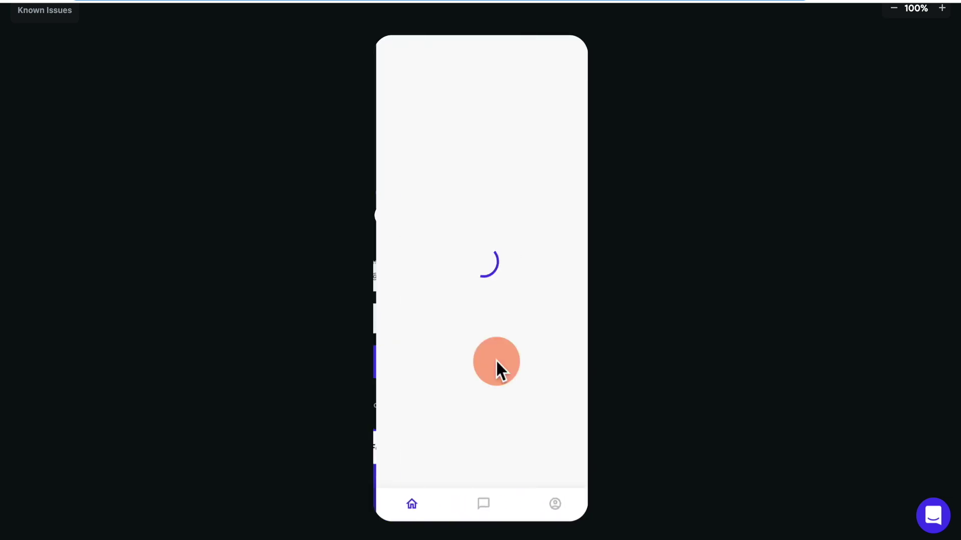
left_click(482, 505)
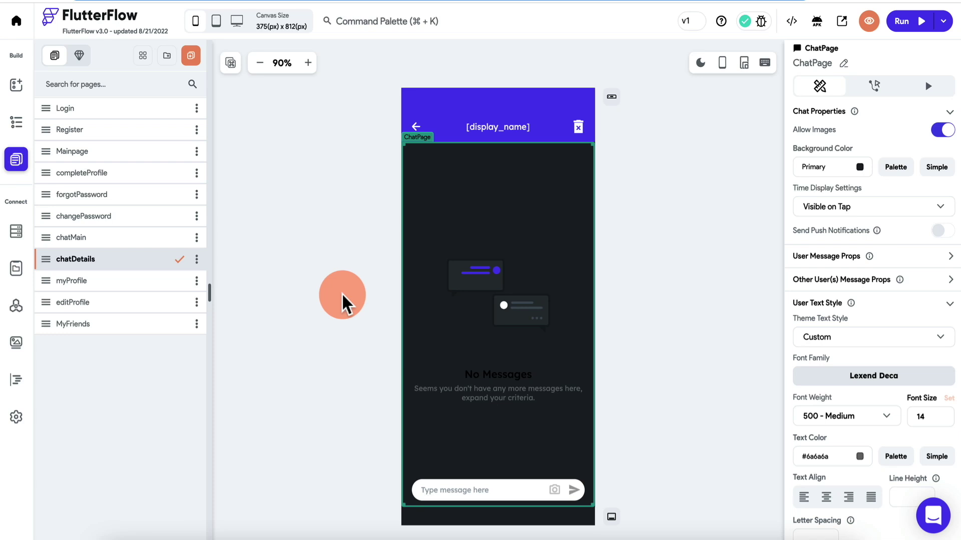
left_click(484, 281)
left_click(489, 286)
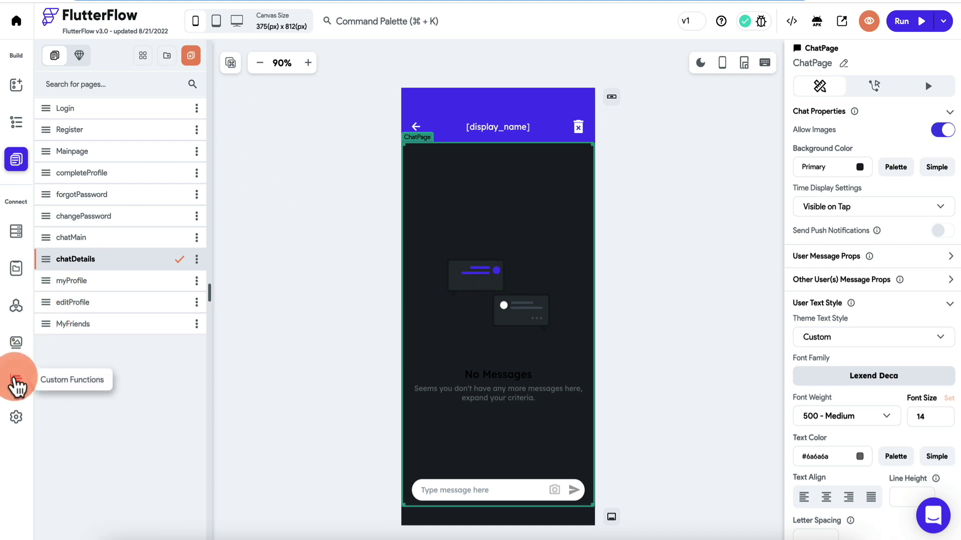
Check the Custom Widgets tab under Custom Code, find it empty, and return to the UI Builder.
left_click(17, 382)
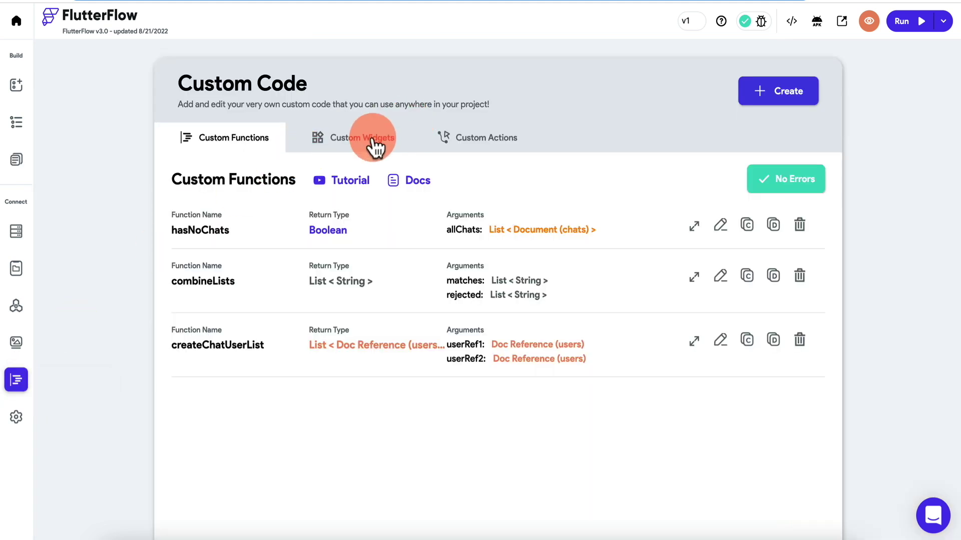
left_click(367, 145)
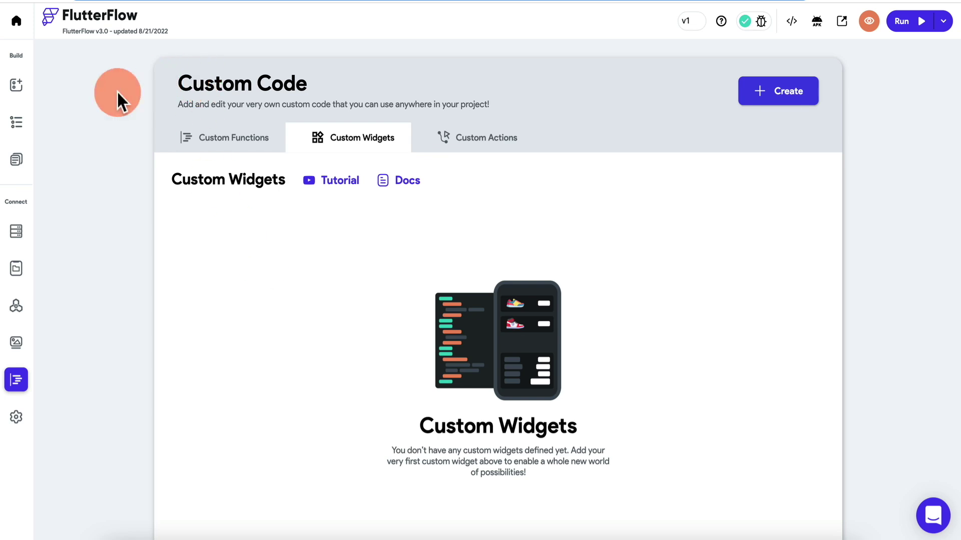
left_click(20, 85)
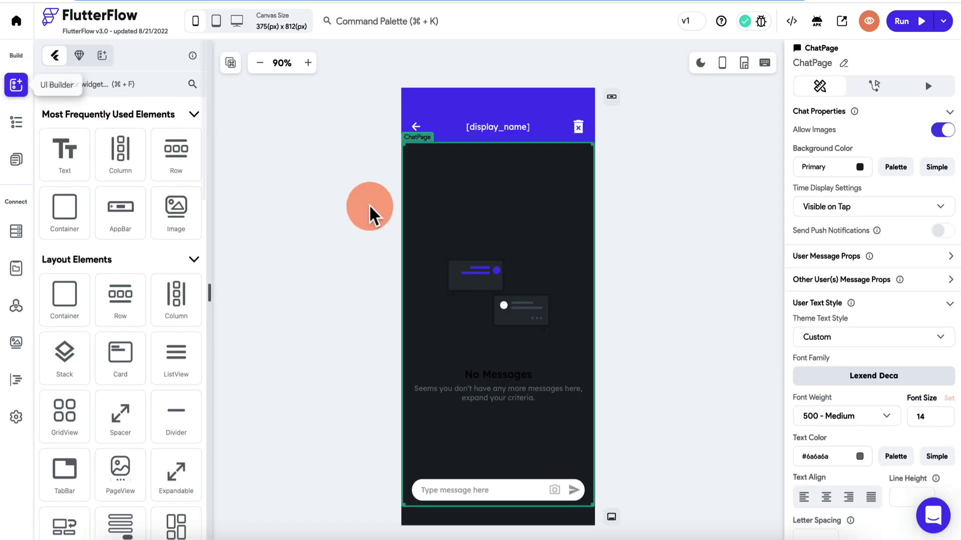